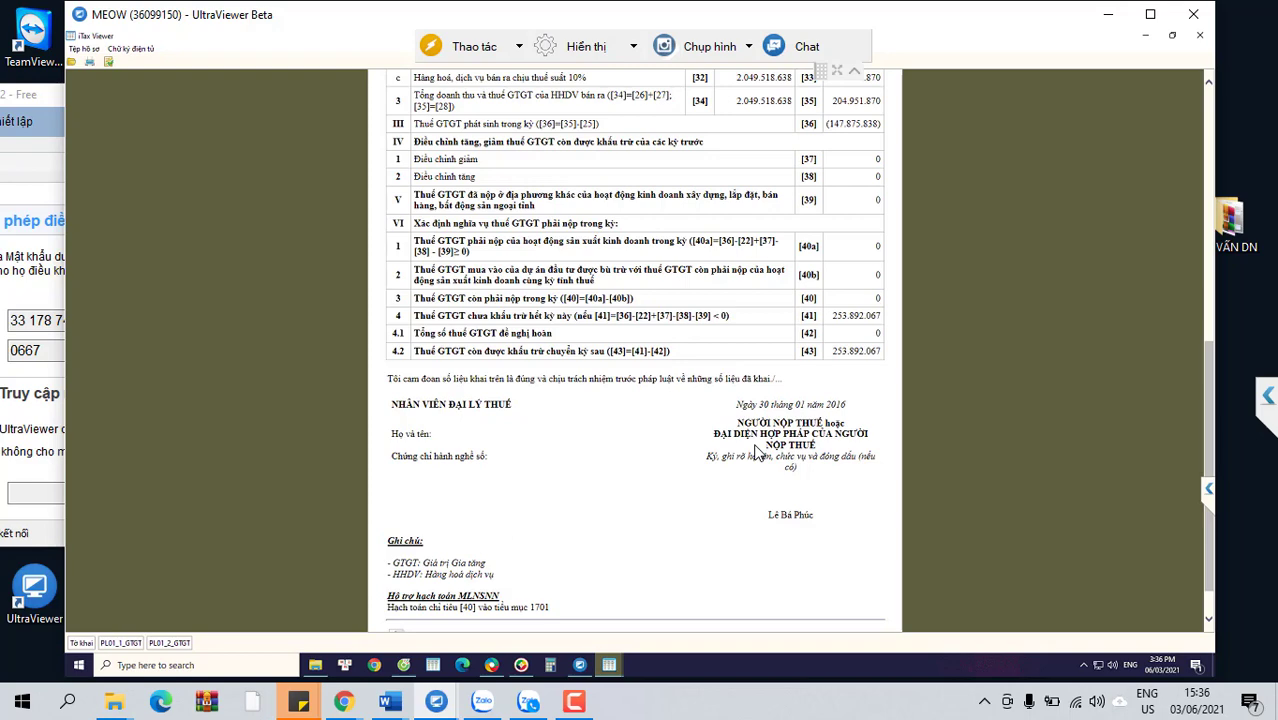
Step: Examine the fourth-quarter 2015 VAT declaration, from the taxpayer details to the deductible tax items, with the remote-session toolbar collapsed
{"action": "scroll", "coordinate": [757, 453], "scroll_direction": "up", "scroll_amount": 10}
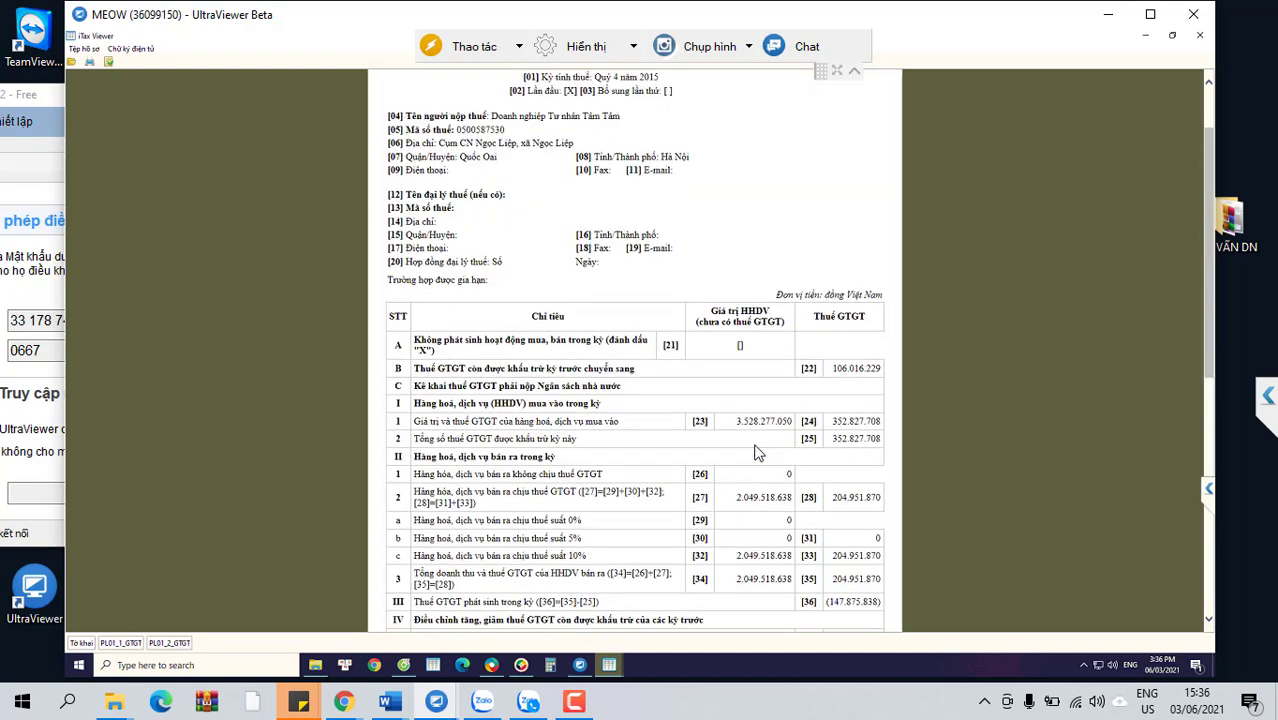
{"action": "left_click", "coordinate": [855, 71]}
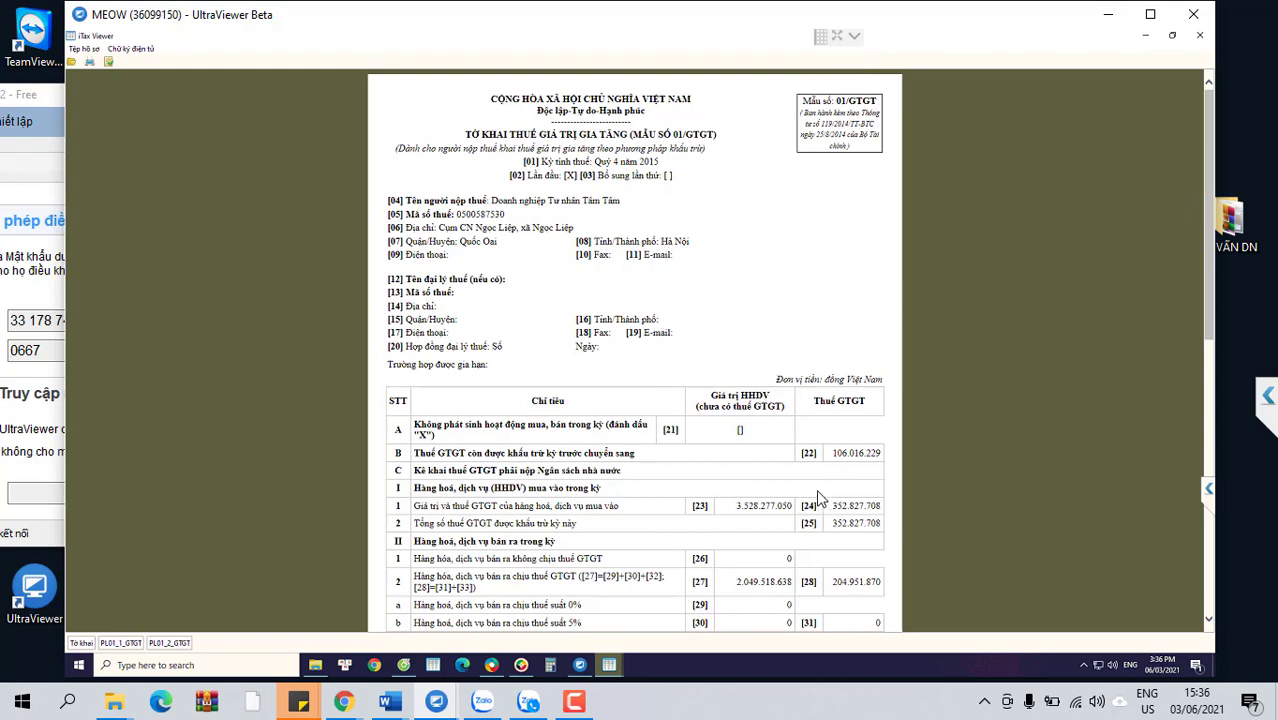
{"action": "scroll", "coordinate": [870, 540], "scroll_direction": "down", "scroll_amount": 6}
{"action": "left_click_drag", "start_coordinate": [832, 350], "coordinate": [880, 362]}
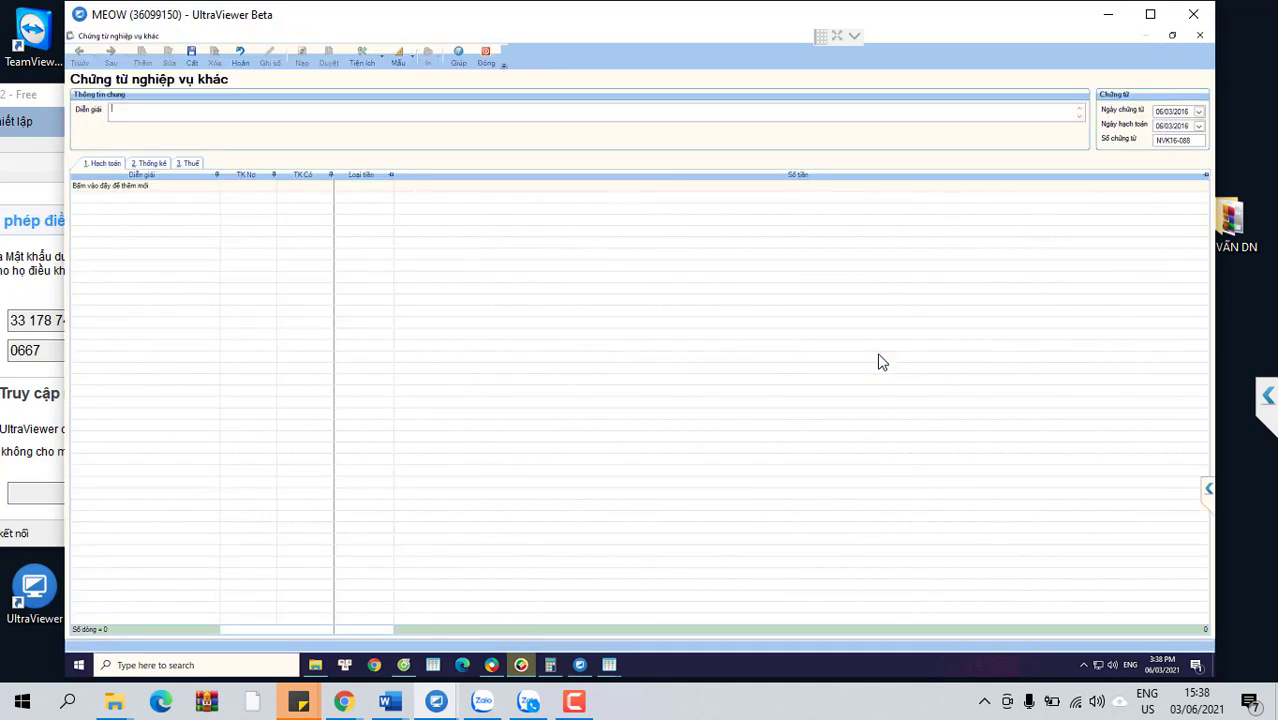
Step: Describe the new general journal voucher as "Hach toan thue VAT" and date it 02/01/2016
{"action": "type", "text": "Hach toan thue VAT"}
{"action": "key", "text": "Tab"}
{"action": "key", "text": "Tab"}
{"action": "type", "text": "02/01/2016"}
{"action": "key", "text": "Tab"}
{"action": "key", "text": "Tab"}
{"action": "key", "text": "Tab"}
Step: Set the debit account of the voucher's entry line to 6422
{"action": "type", "text": "6421"}
{"action": "key", "text": "Tab"}
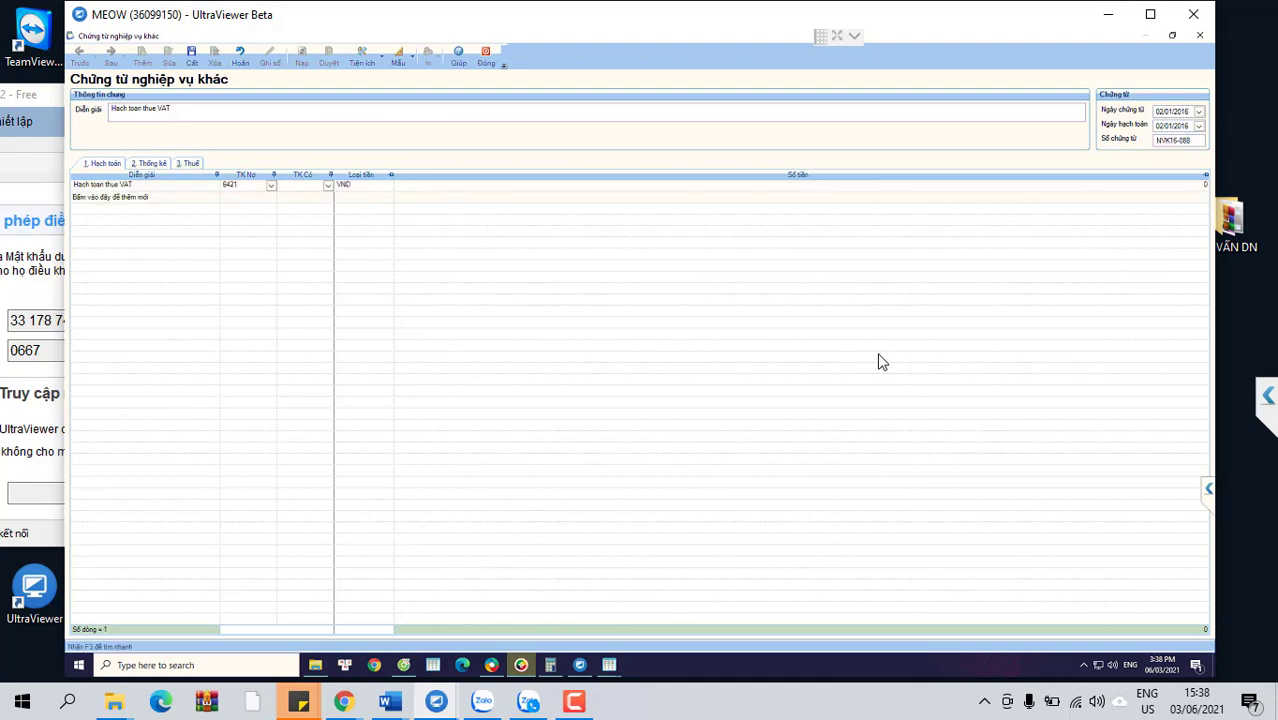
{"action": "key", "text": "shift+Tab"}
{"action": "key", "text": "F4"}
{"action": "type", "text": "6422"}
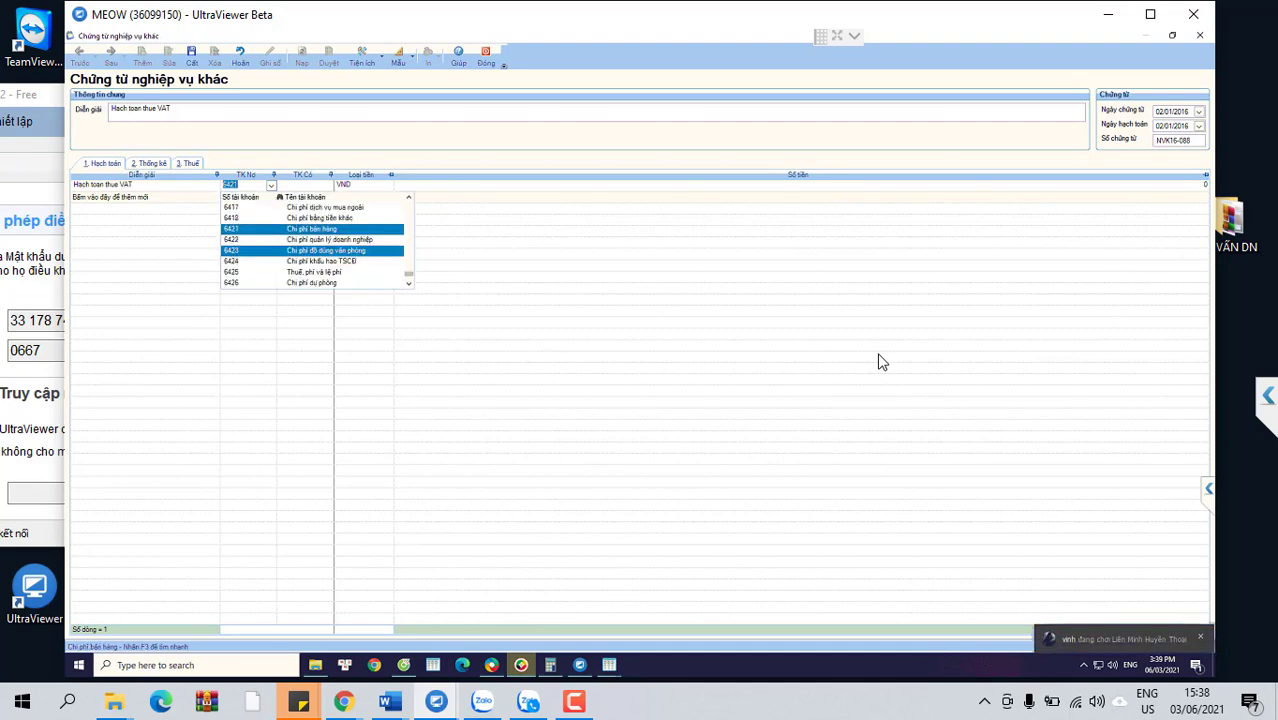
{"action": "key", "text": "Tab"}
Step: Set the entry line's credit account to 1331, deductible VAT on goods and services, and go on to the amount
{"action": "type", "text": "133"}
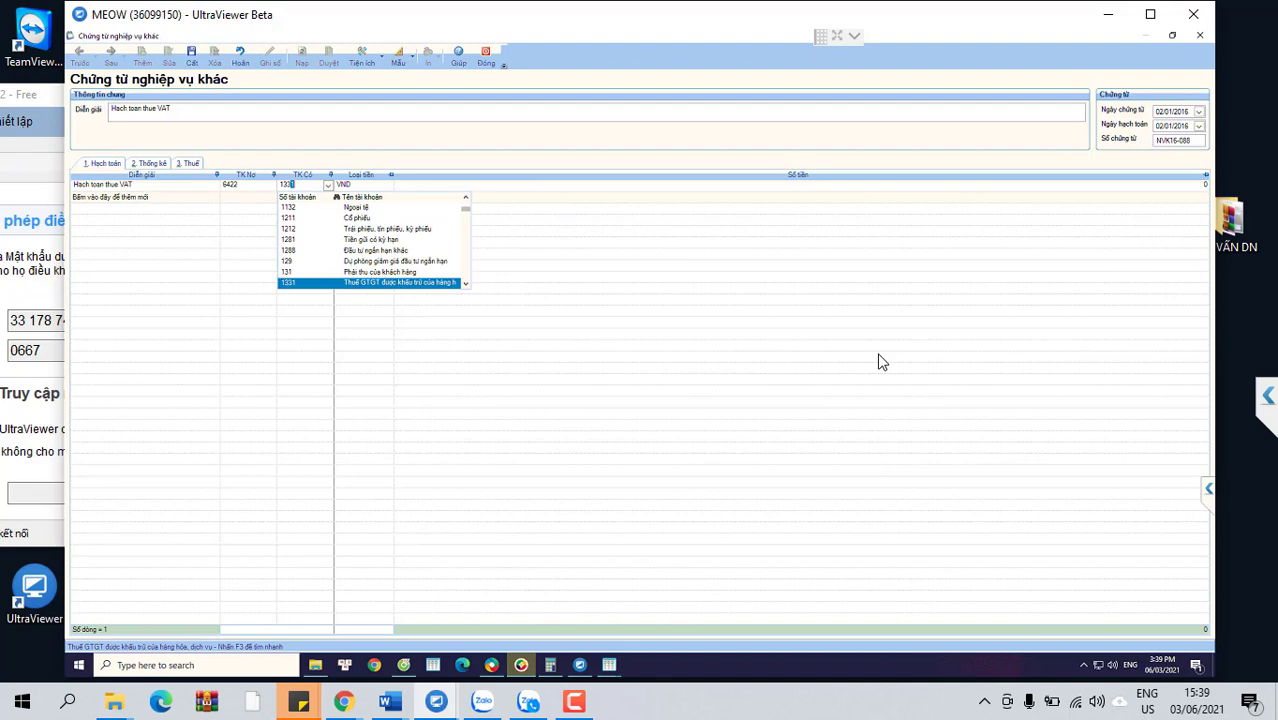
{"action": "key", "text": "Down"}
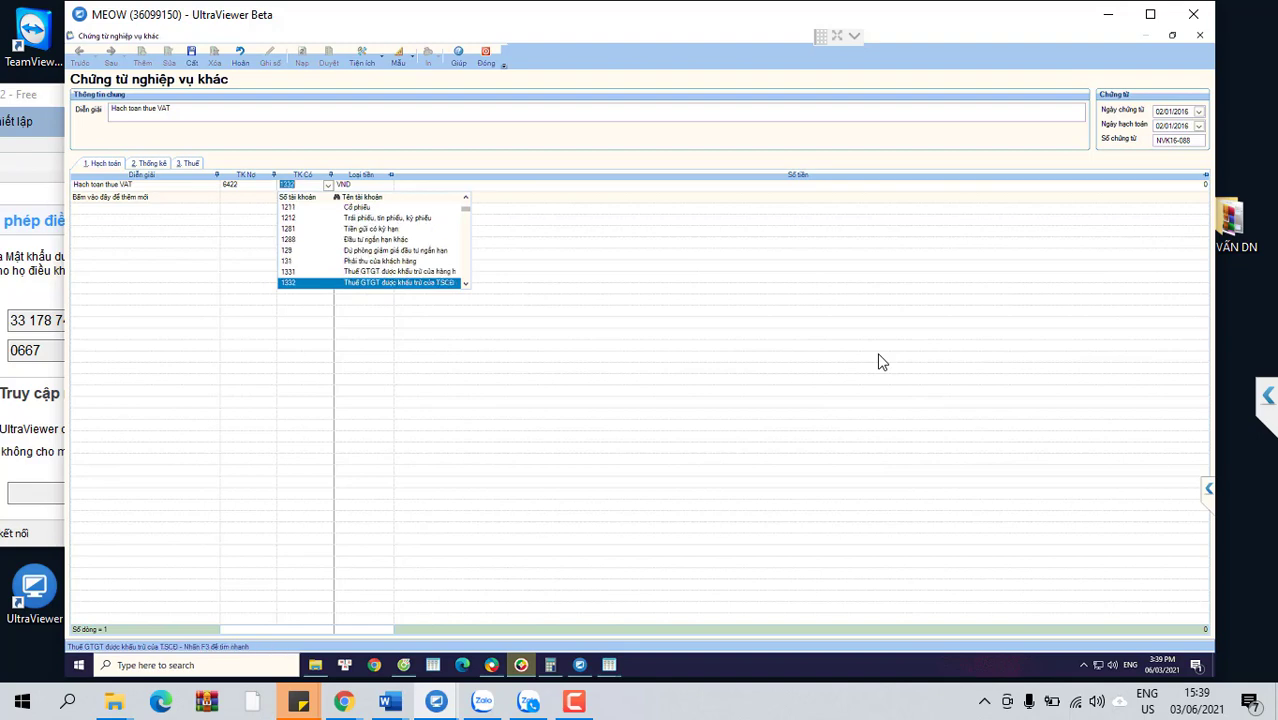
{"action": "key", "text": "Up"}
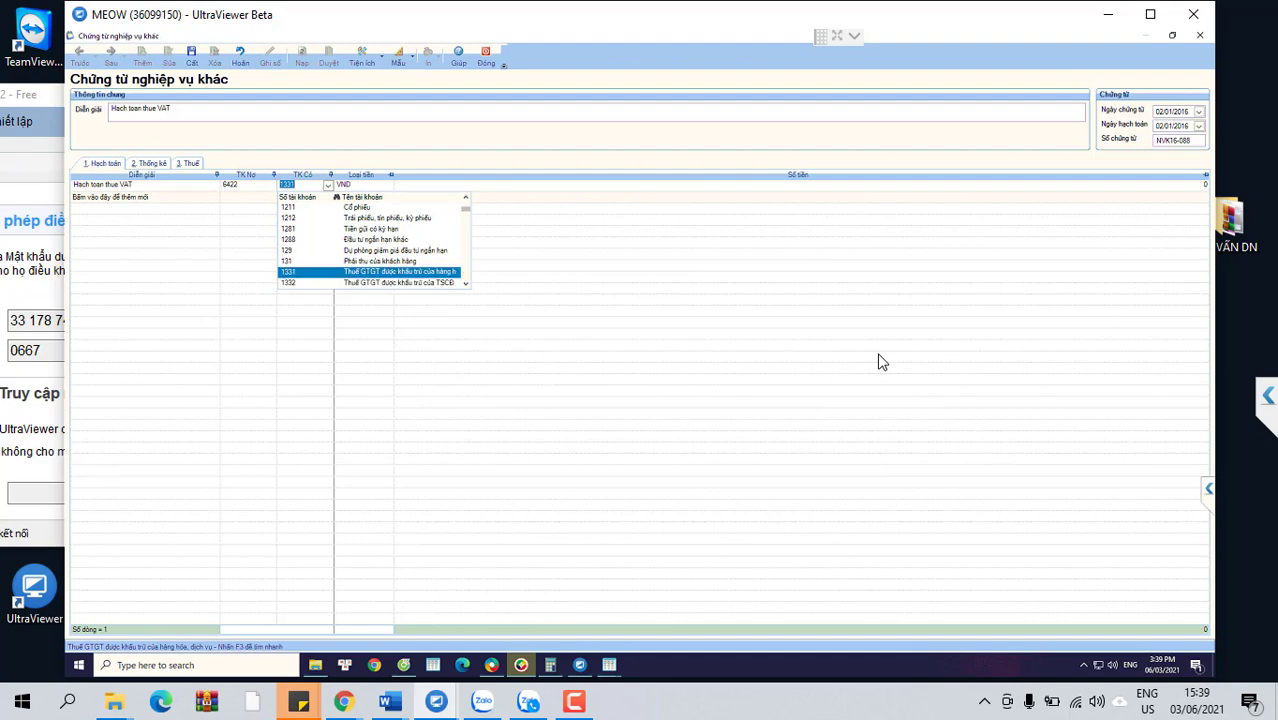
{"action": "key", "text": "Return"}
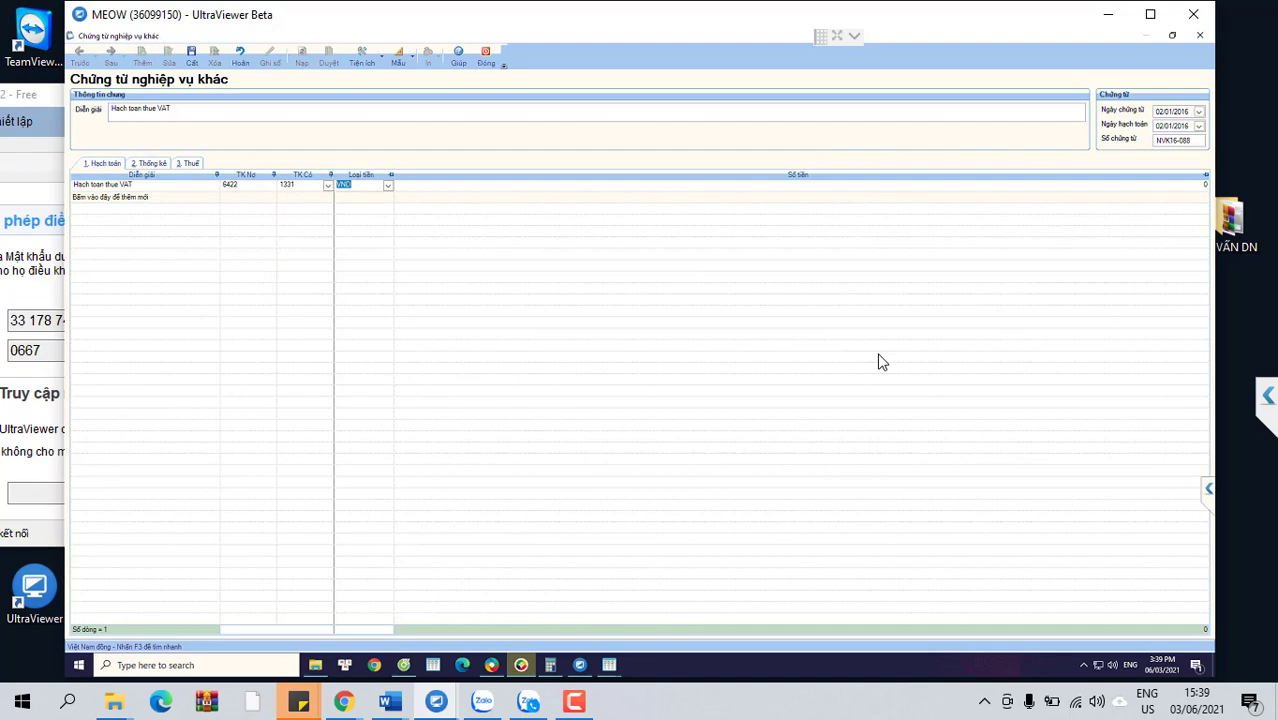
{"action": "key", "text": "shift+Tab"}
{"action": "key", "text": "alt+Down"}
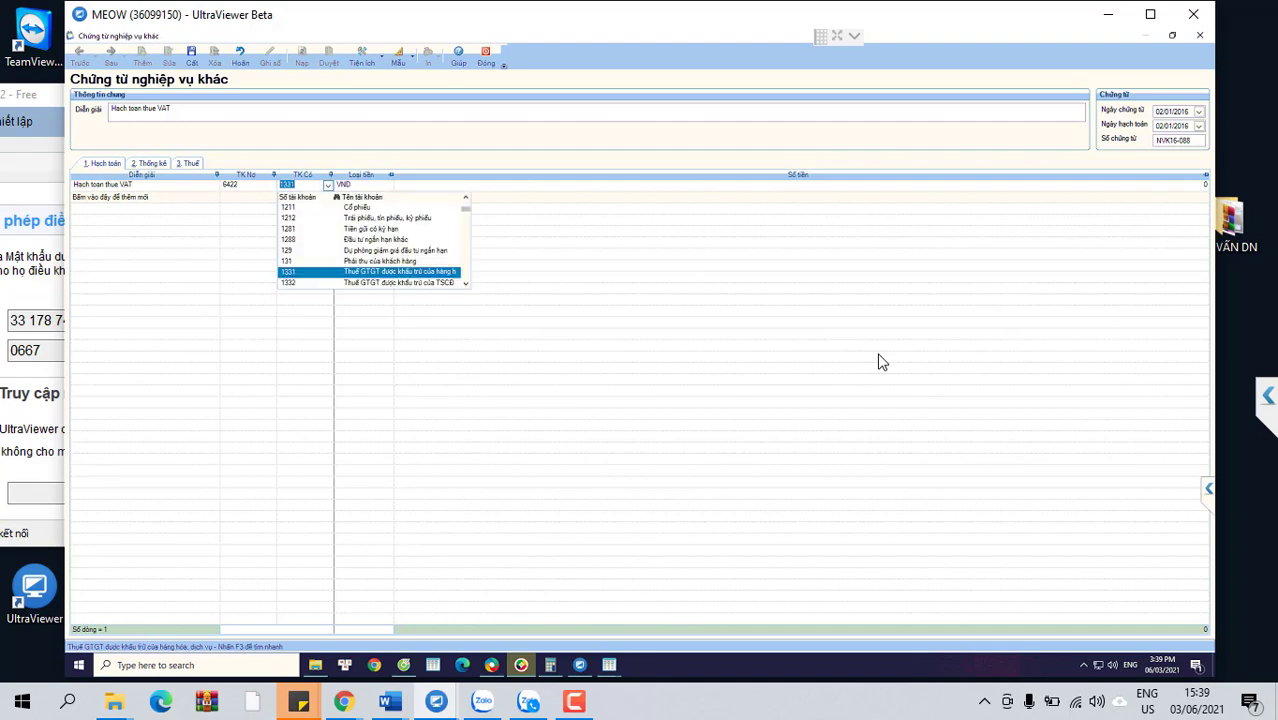
{"action": "key", "text": "Return"}
{"action": "key", "text": "Tab"}
{"action": "key", "text": "Tab"}
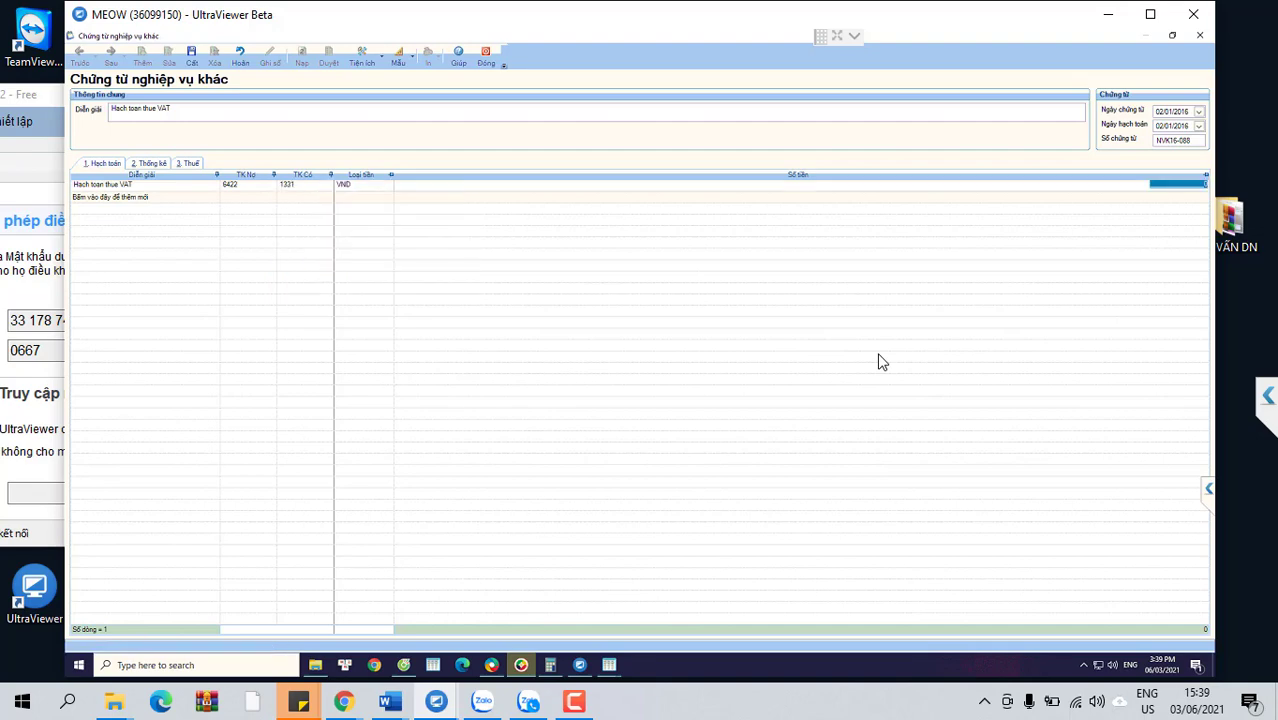
Step: Consult the calculator for the amount, then save the voucher and accept the mismatch between posted and detailed tax
{"action": "key", "text": "alt+Tab"}
{"action": "key", "text": "alt+Tab"}
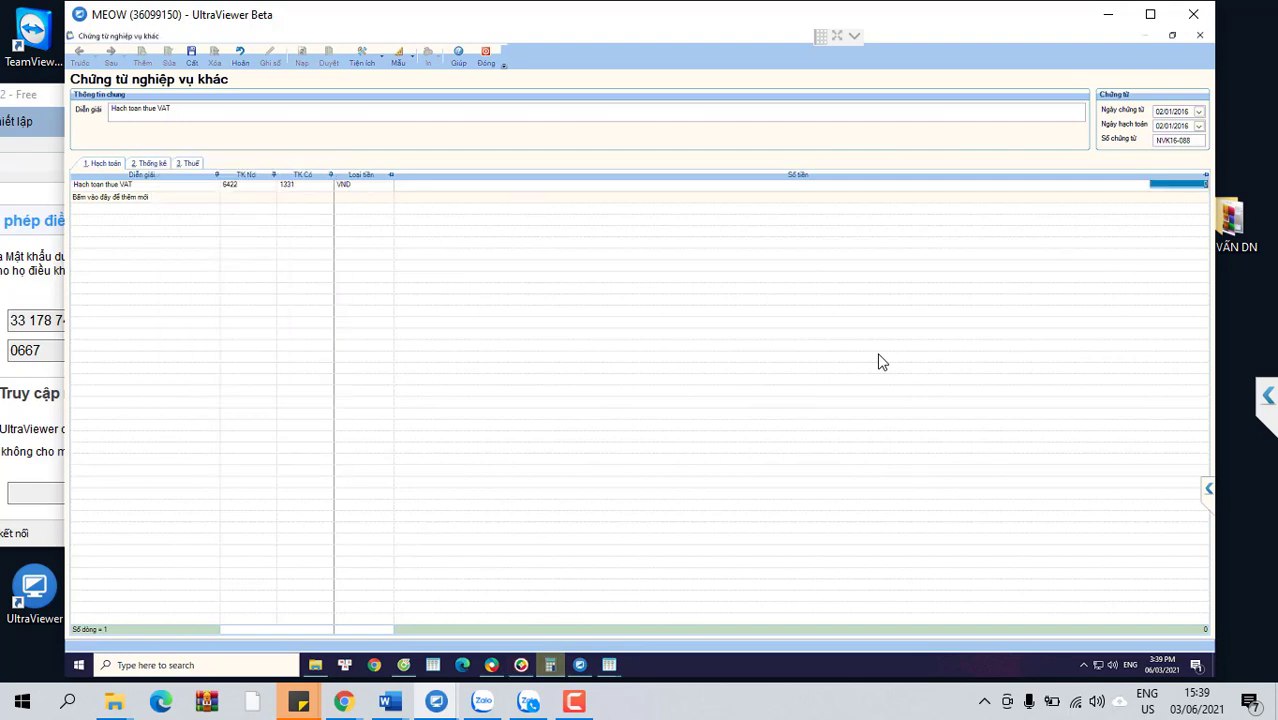
{"action": "key", "text": "Tab"}
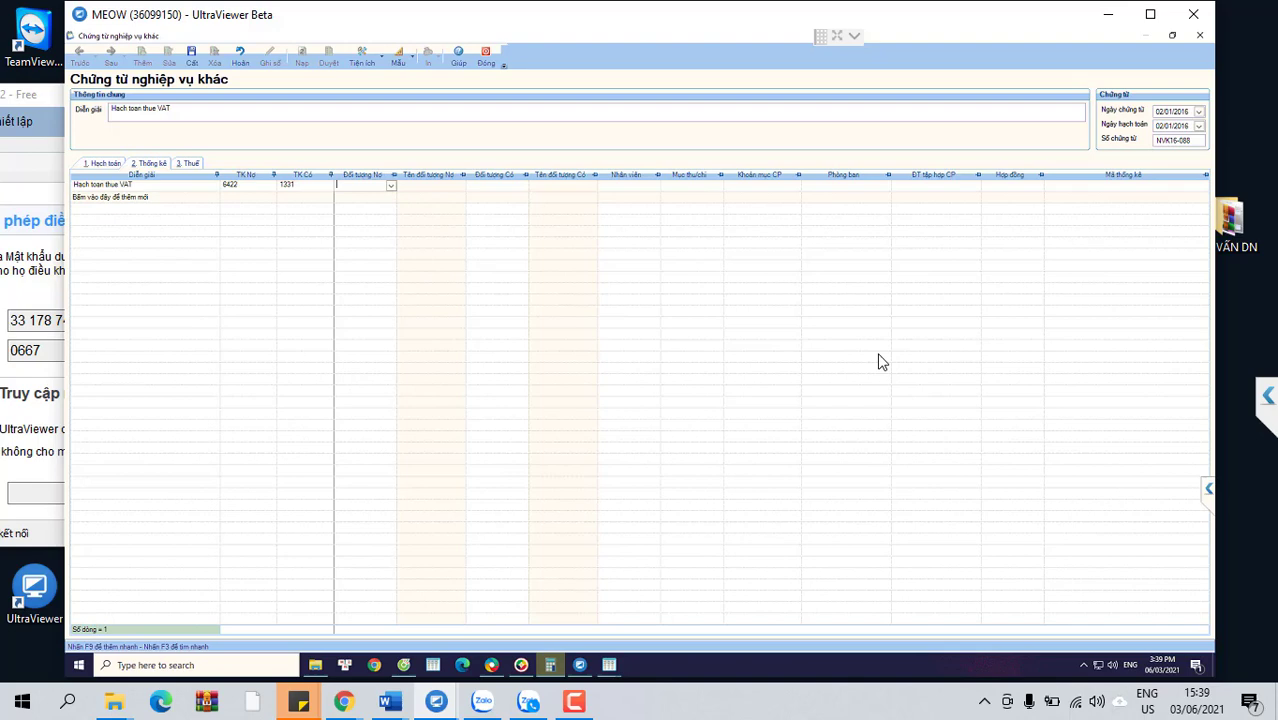
{"action": "key", "text": "ctrl+s"}
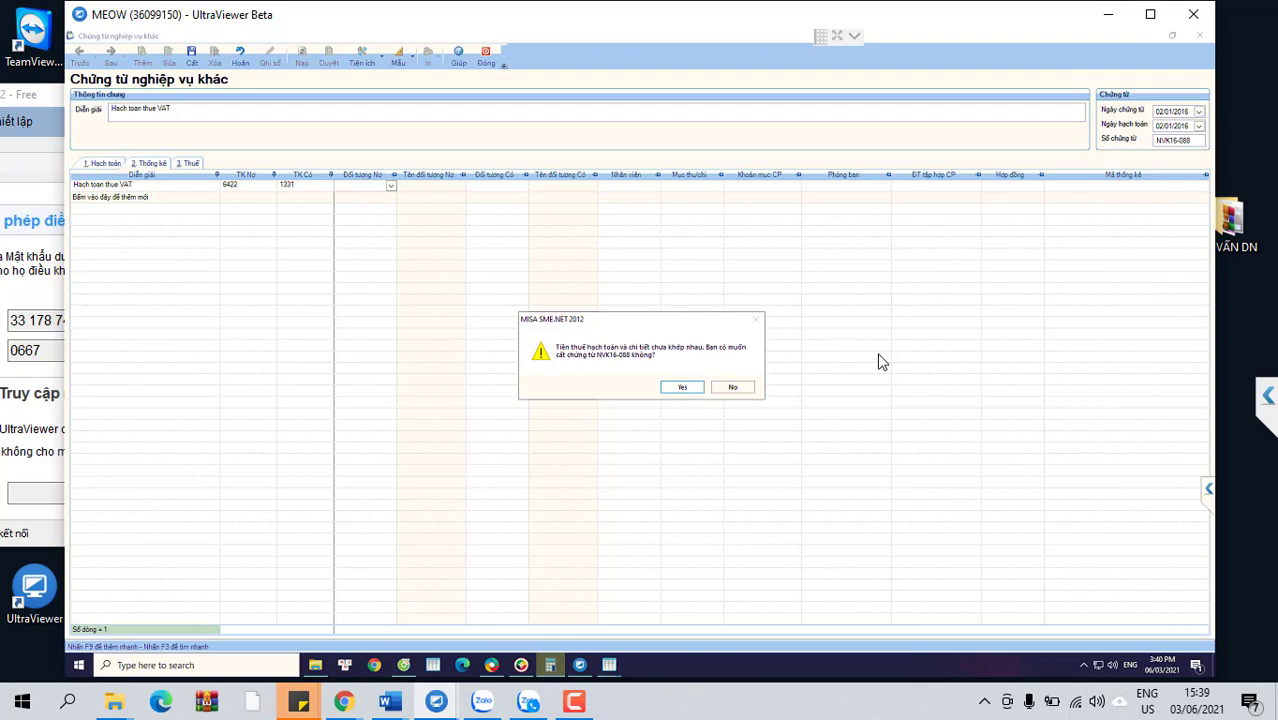
{"action": "key", "text": "Return"}
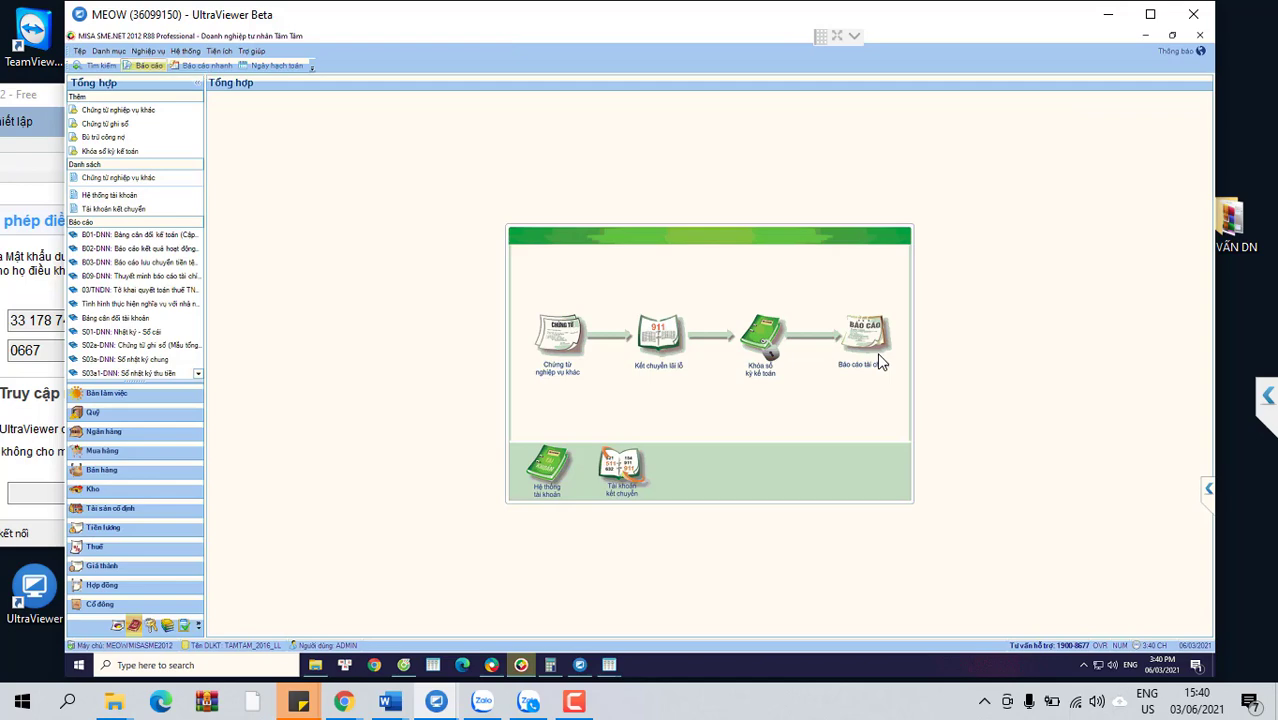
Step: Generate the two-sided account balance report (Bảng cân đối tài khoản) for the period Năm nay at account level 1
{"action": "left_click", "coordinate": [880, 362]}
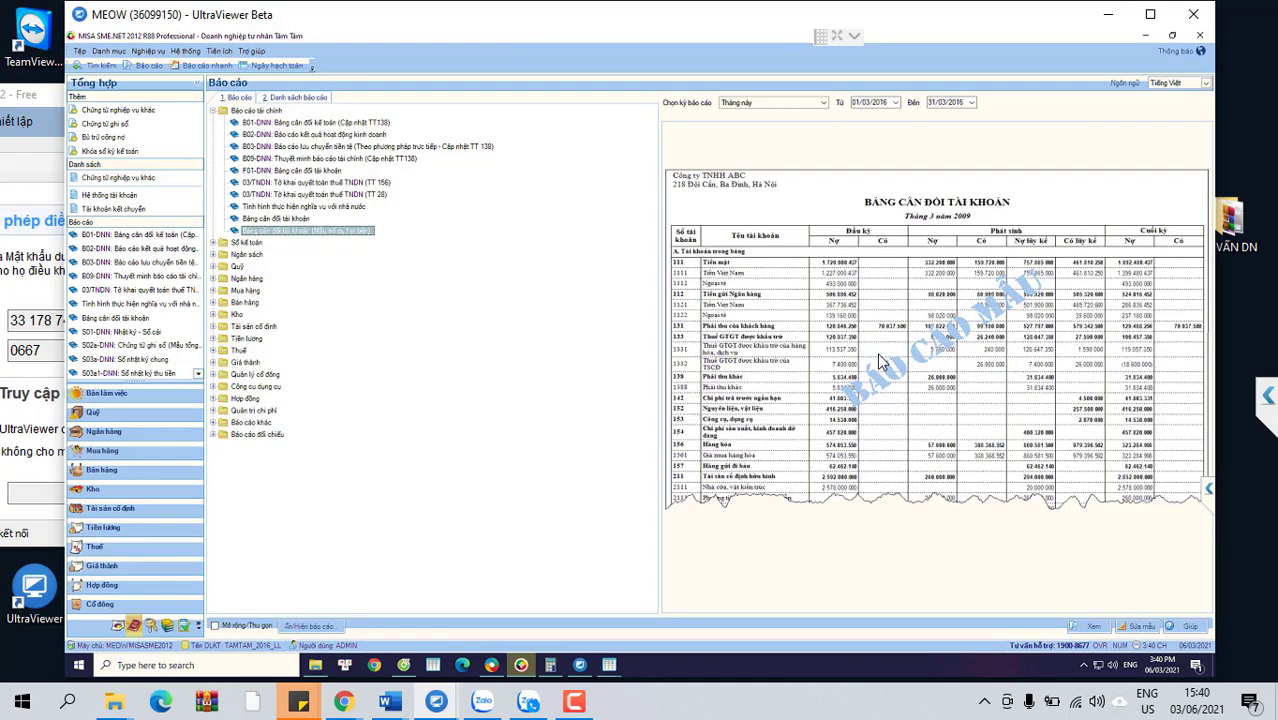
{"action": "key", "text": "alt+Down"}
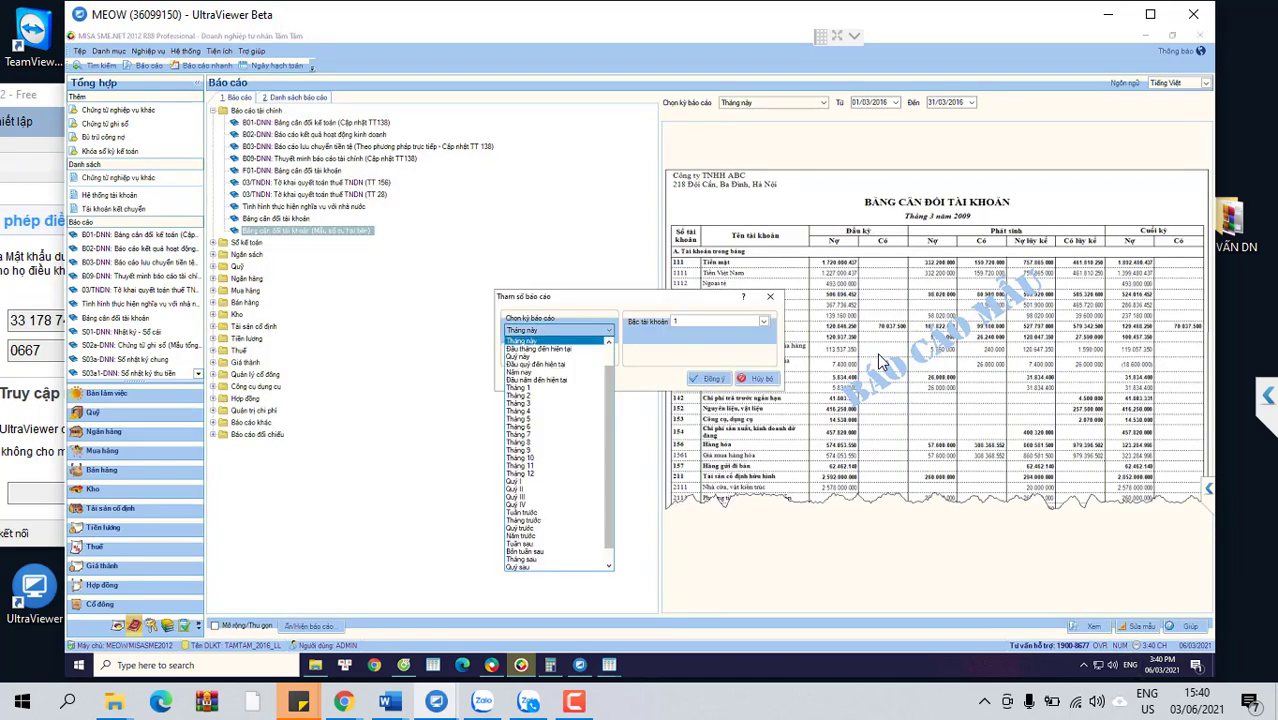
{"action": "key", "text": "Up"}
{"action": "key", "text": "Up"}
{"action": "key", "text": "Up"}
{"action": "key", "text": "Up"}
{"action": "key", "text": "Up"}
{"action": "key", "text": "Up"}
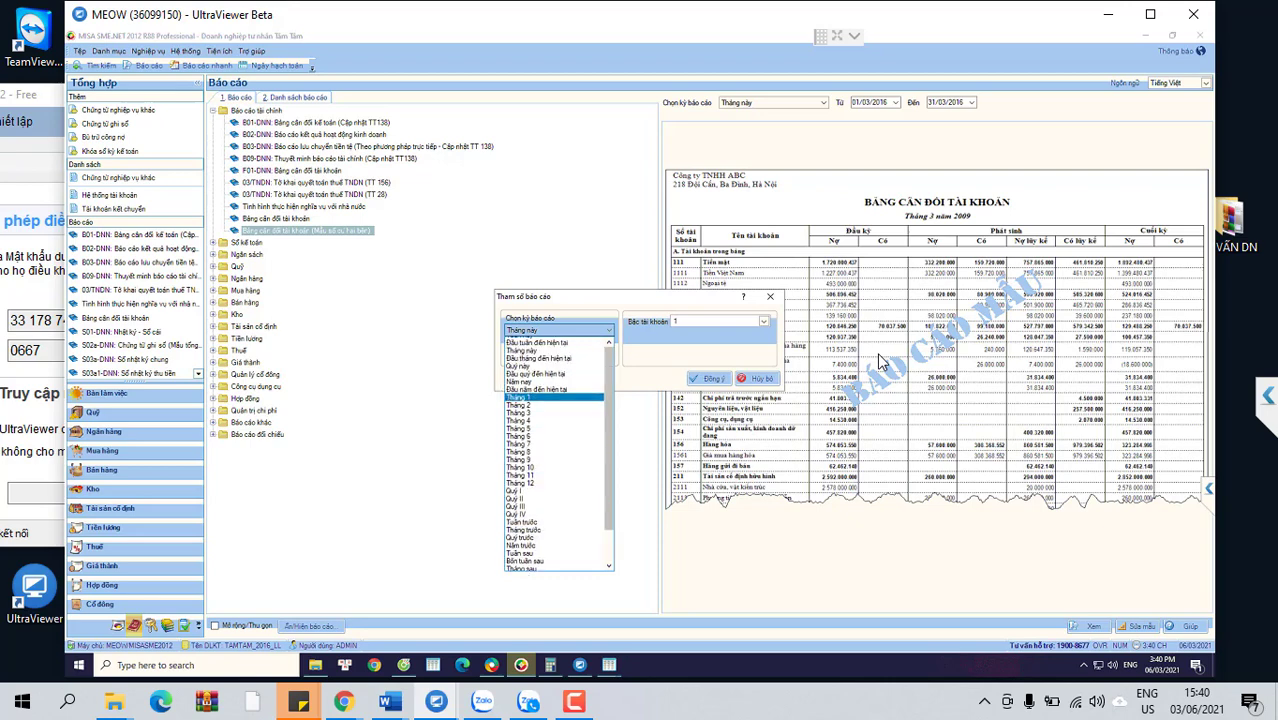
{"action": "key", "text": "Return"}
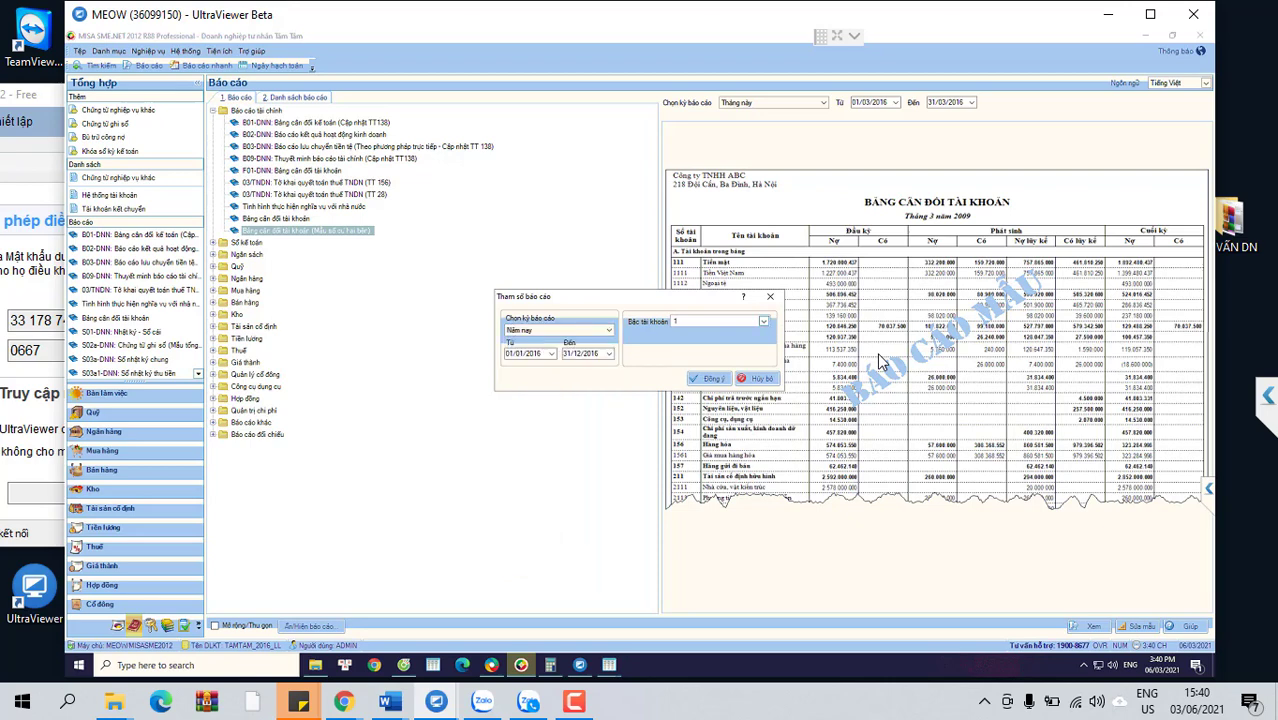
{"action": "key", "text": "Tab"}
{"action": "key", "text": "Return"}
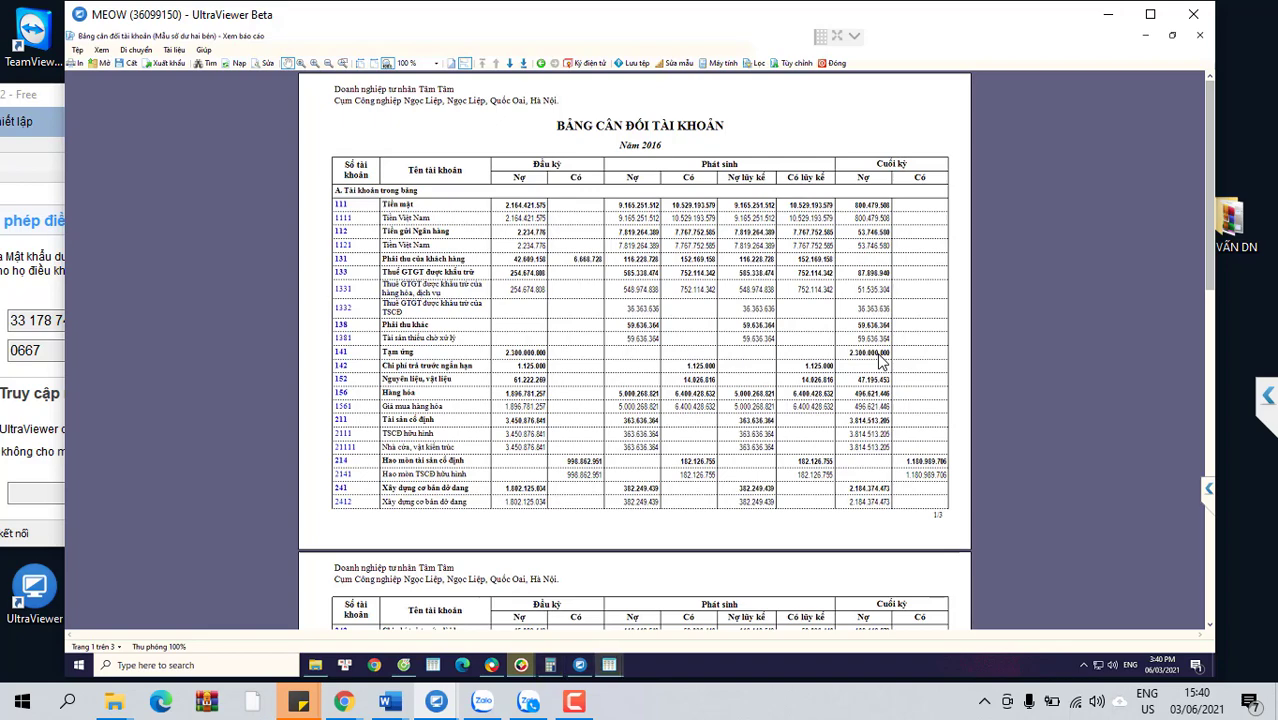
Step: Check the deductible tax carried forward in the fourth-quarter 2016 VAT declaration against the account balance report
{"action": "left_click", "coordinate": [490, 598]}
{"action": "double_click", "coordinate": [212, 440]}
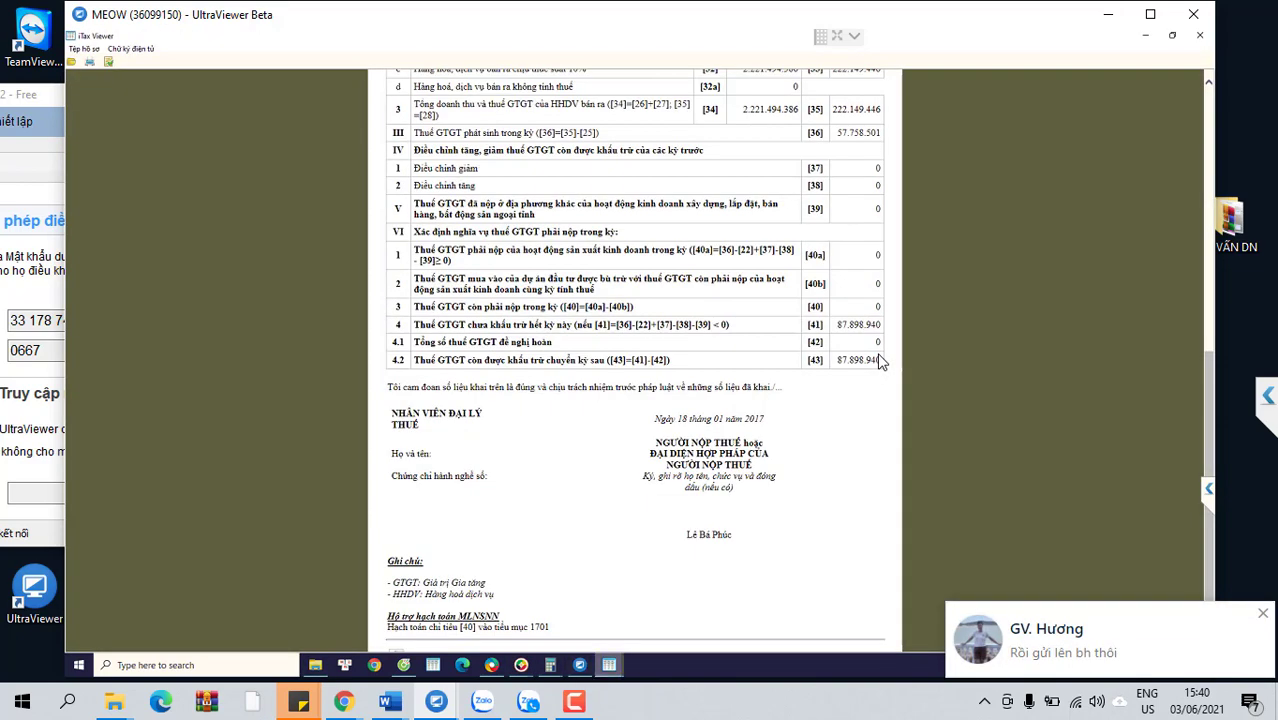
{"action": "key", "text": "alt+F4"}
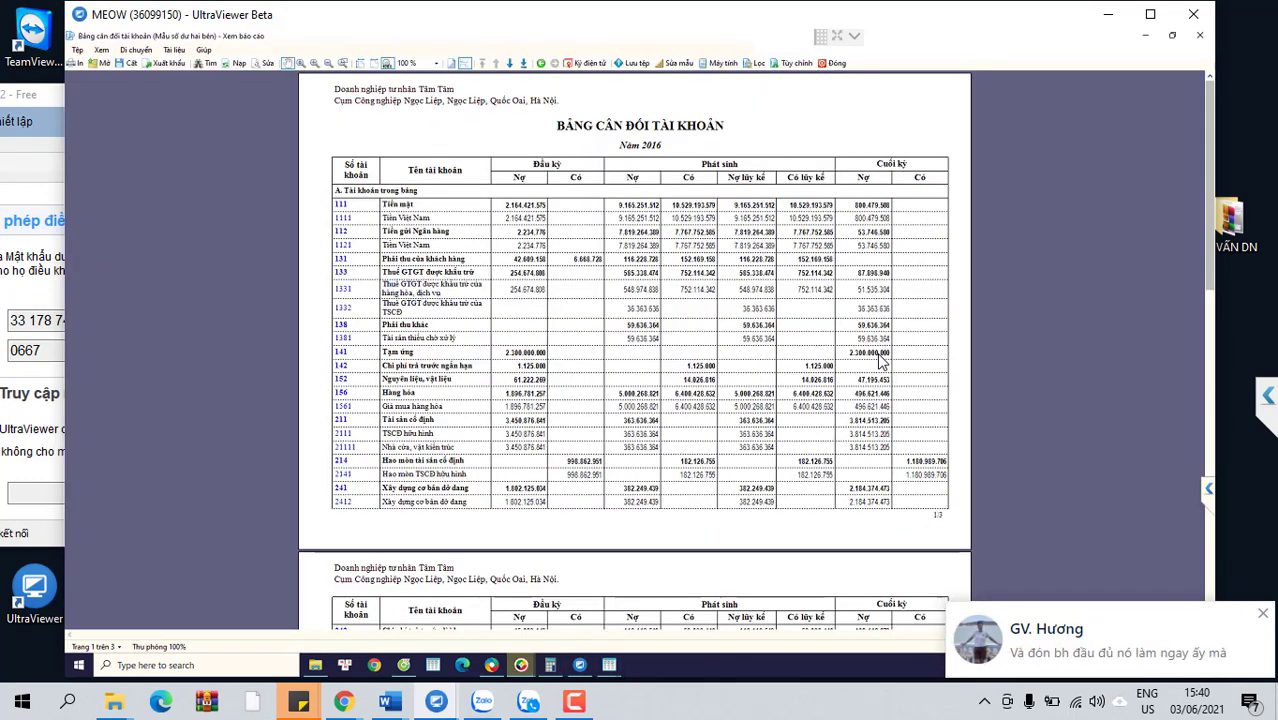
{"action": "key", "text": "alt+F4"}
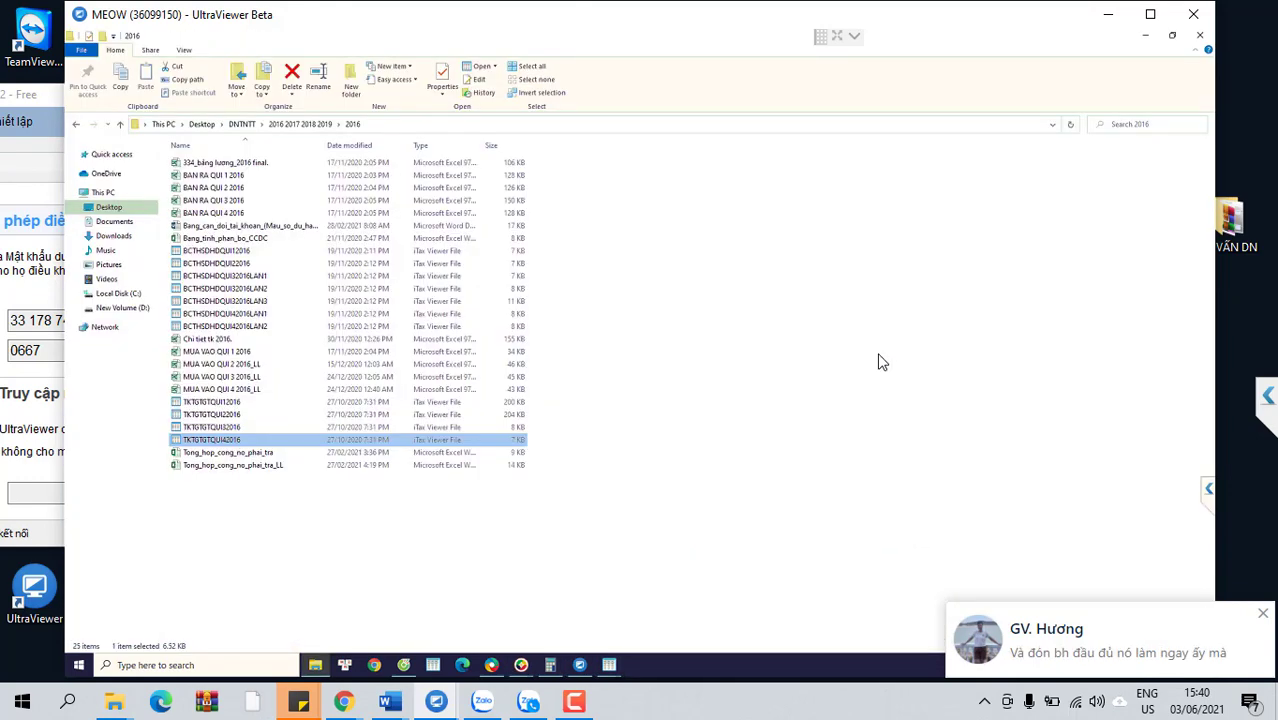
{"action": "key", "text": "BackSpace"}
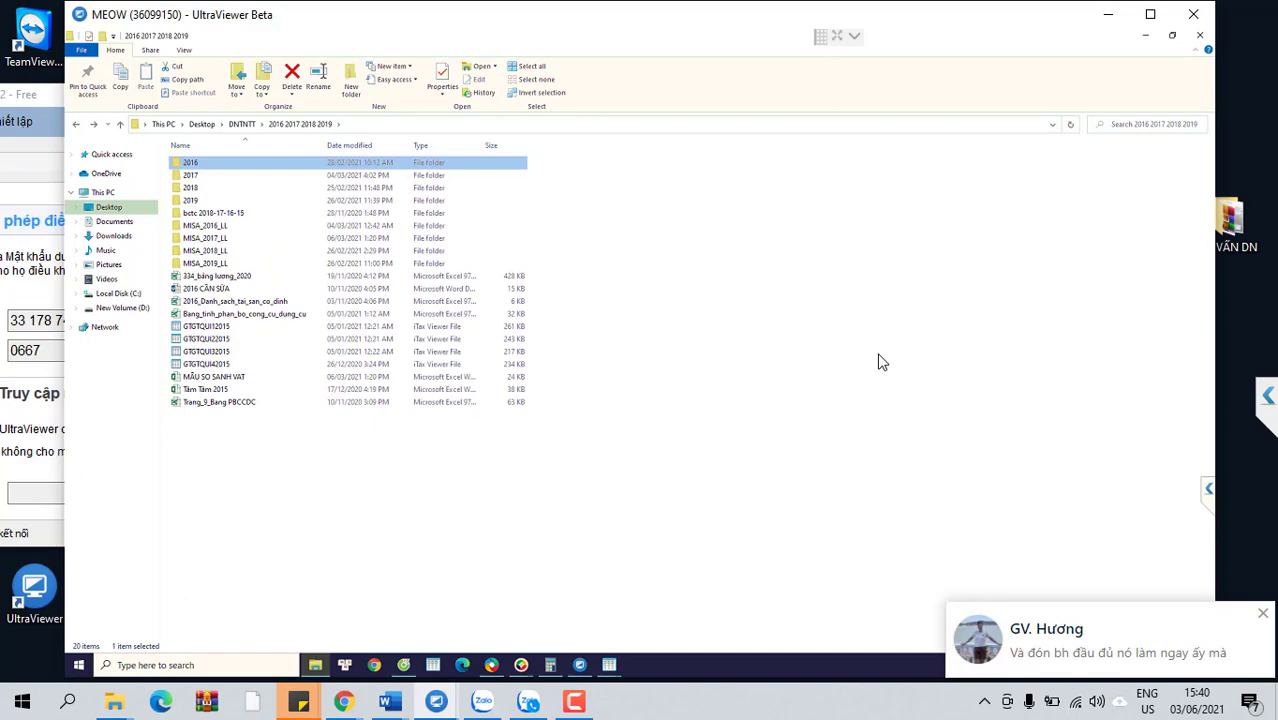
{"action": "key", "text": "b"}
{"action": "key", "text": "Return"}
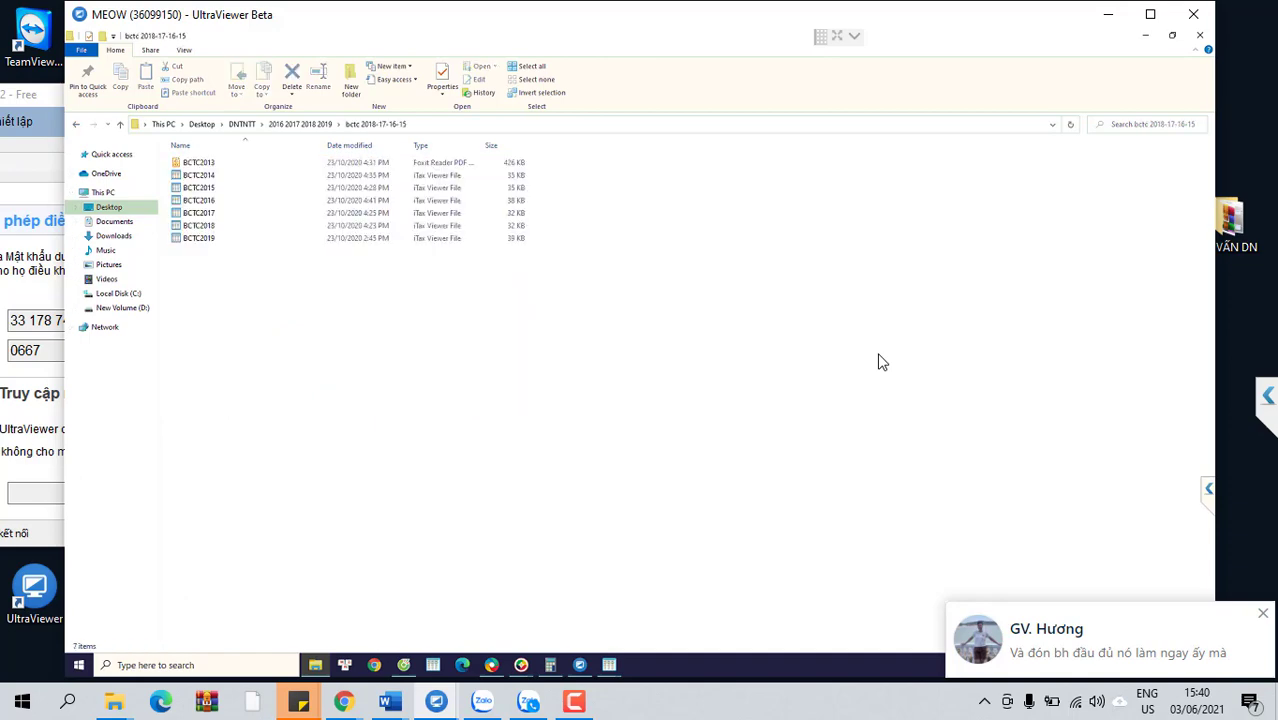
{"action": "key", "text": "Down"}
{"action": "key", "text": "Down"}
{"action": "key", "text": "Down"}
{"action": "key", "text": "Return"}
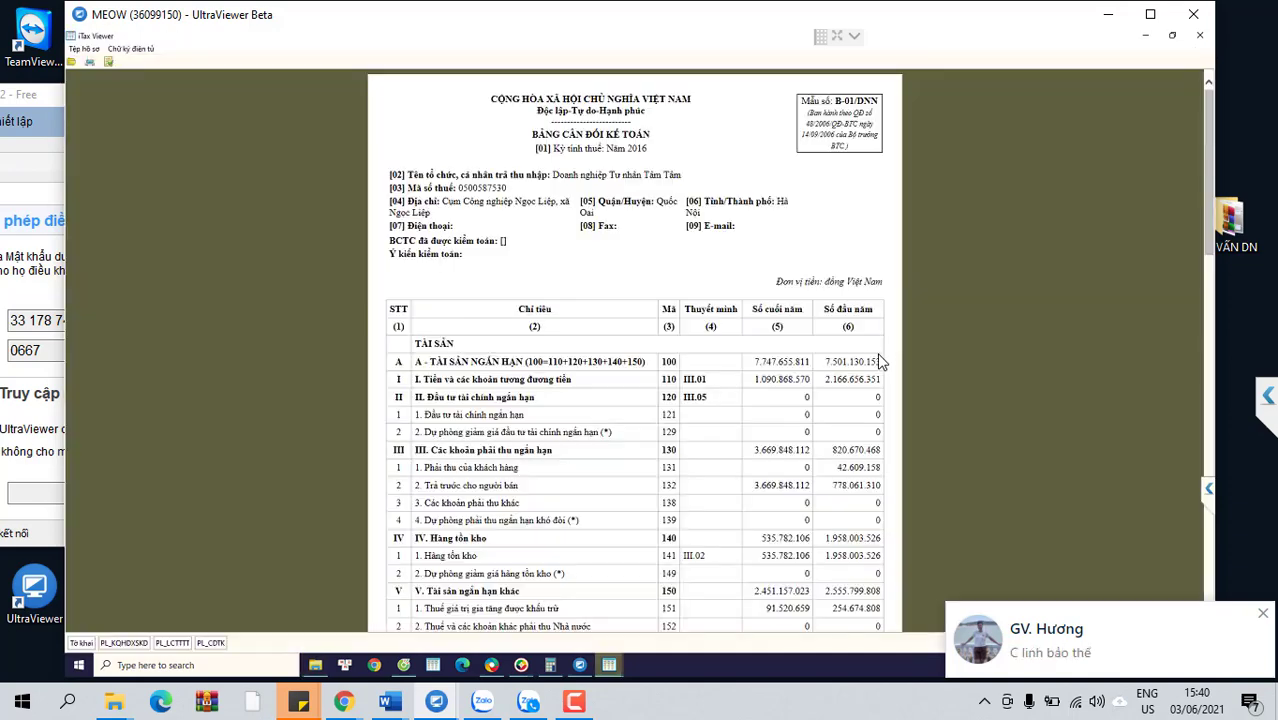
Step: Compare account 133 in the filing's PL_CDTK appendix with the 2016 account balance report in MISA
{"action": "key", "text": "ctrl+Page_Down"}
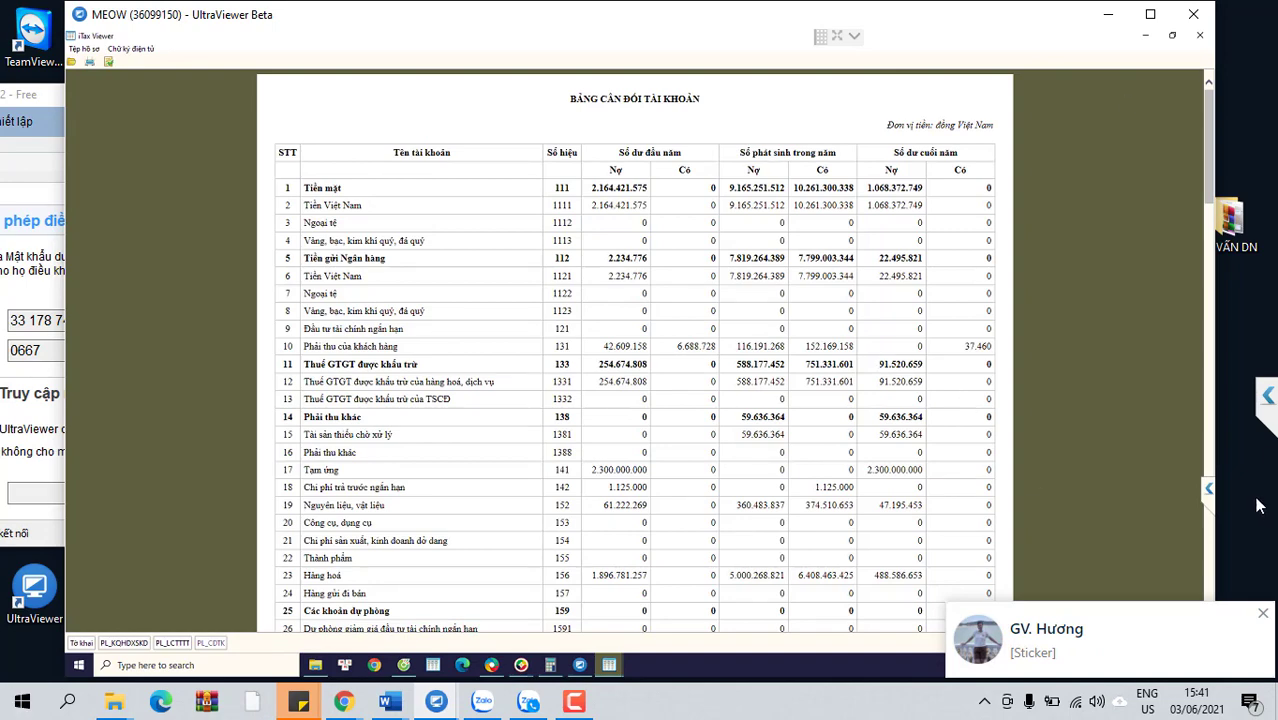
{"action": "left_click", "coordinate": [1261, 614]}
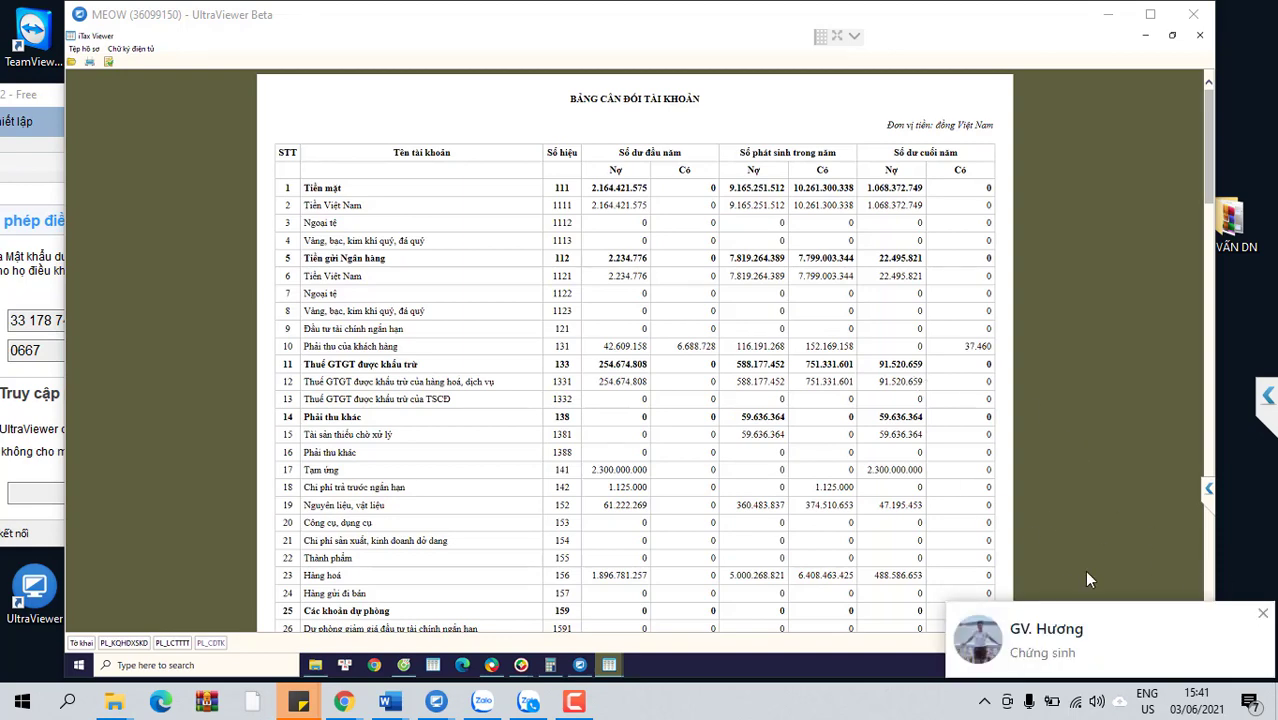
{"action": "left_click", "coordinate": [1264, 617]}
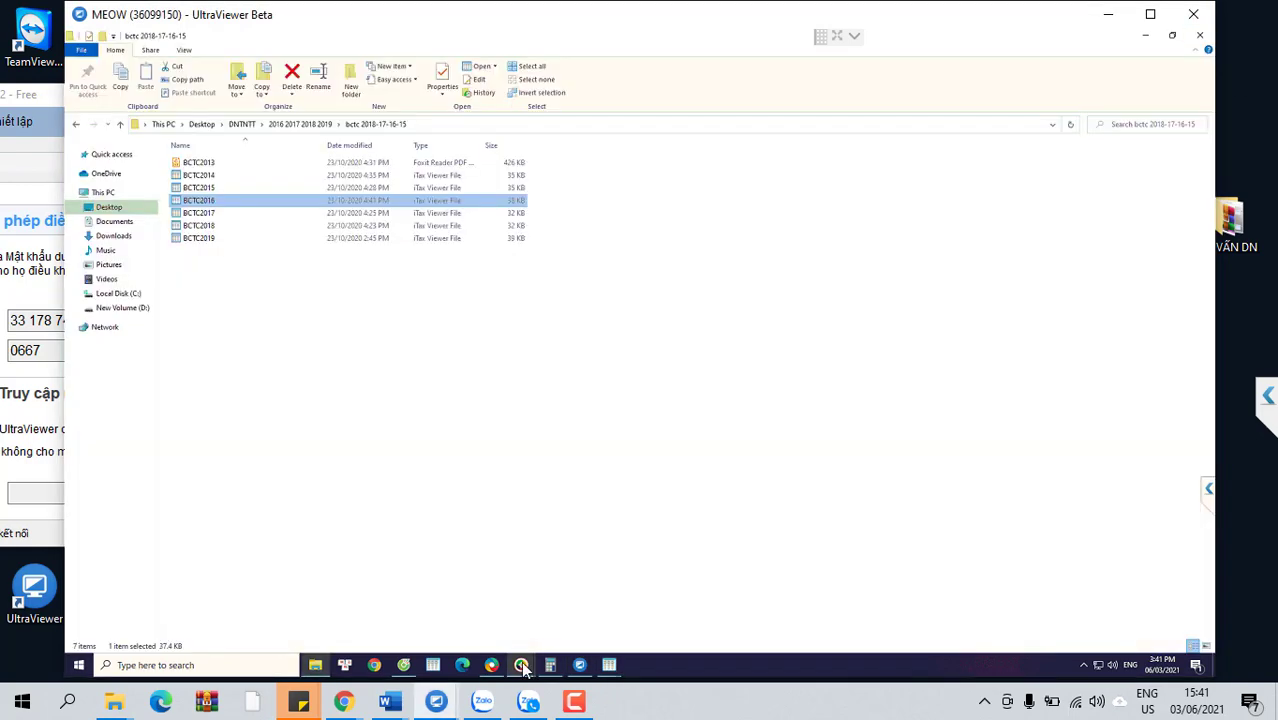
{"action": "mouse_move", "coordinate": [521, 665]}
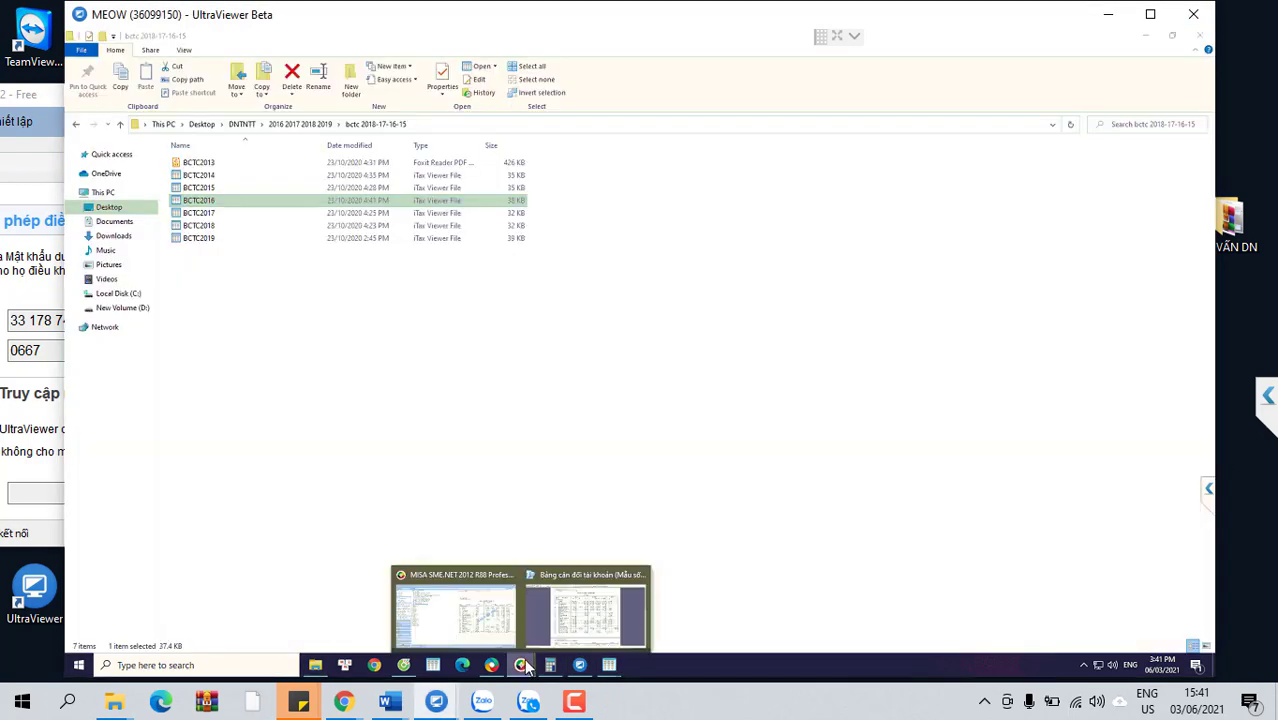
{"action": "left_click", "coordinate": [586, 622]}
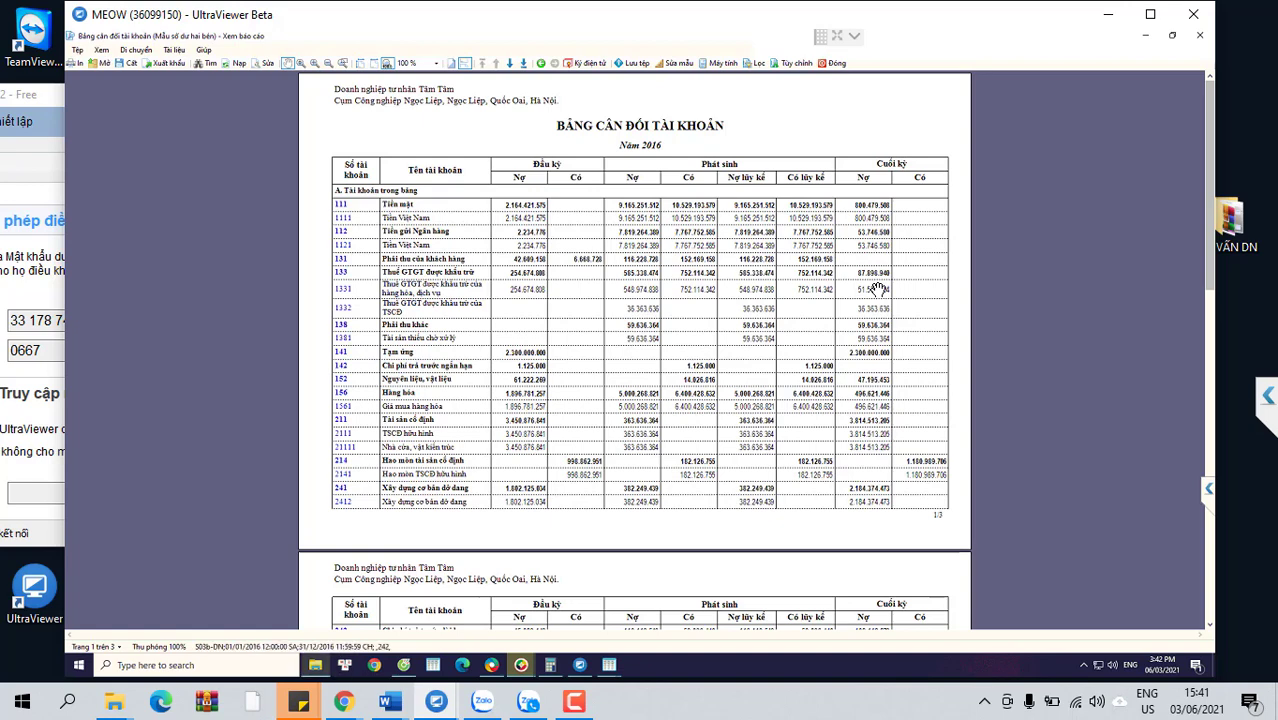
{"action": "key", "text": "alt+Tab"}
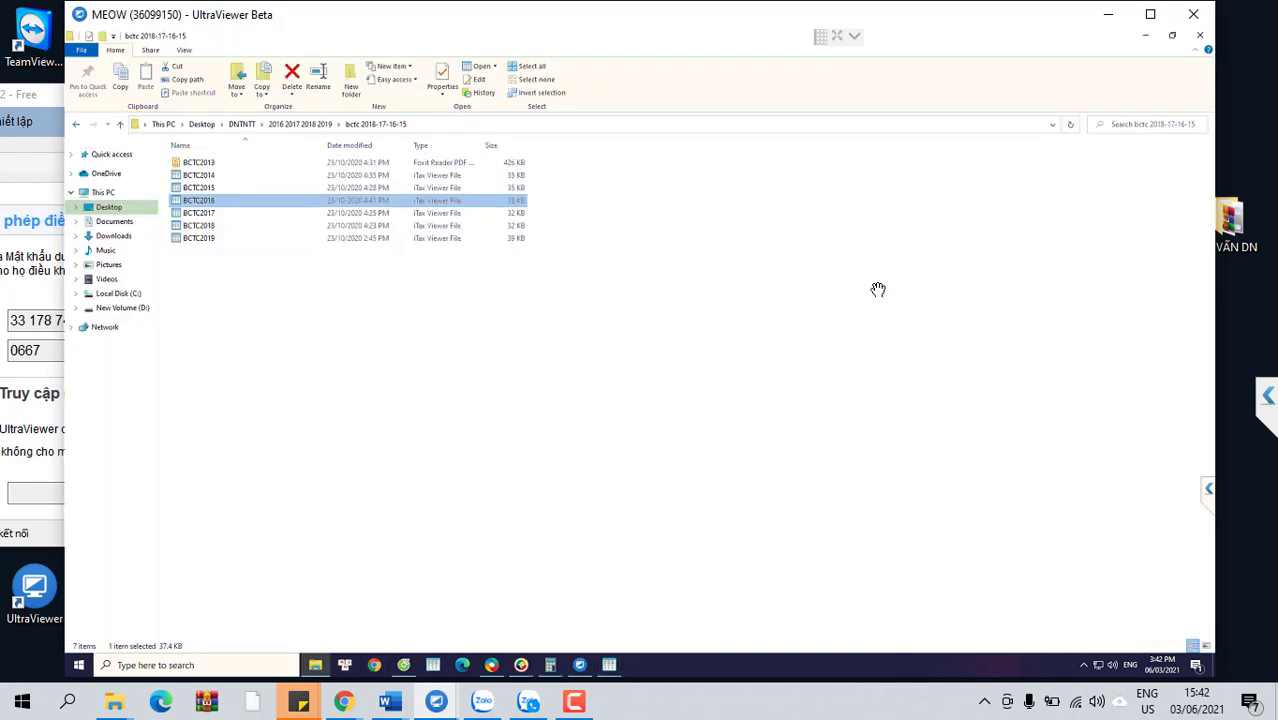
{"action": "key", "text": "BackSpace"}
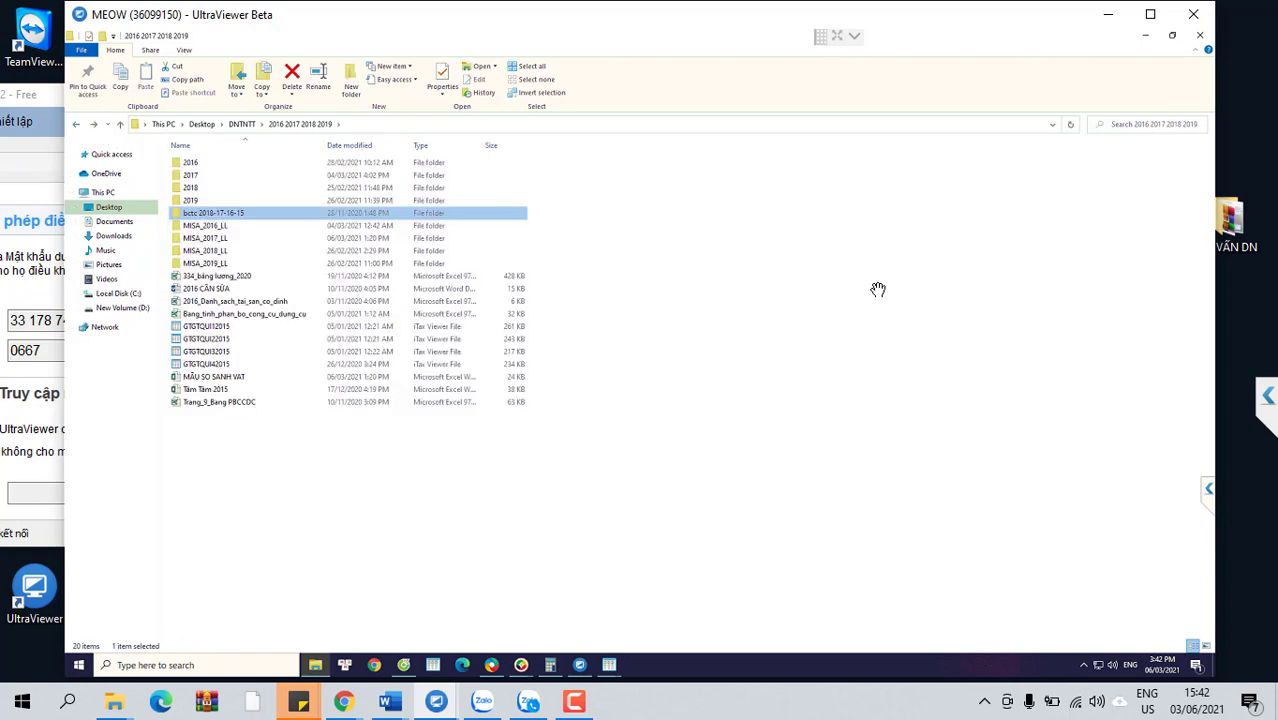
{"action": "key", "text": "End"}
{"action": "key", "text": "Up"}
{"action": "key", "text": "Up"}
{"action": "key", "text": "Return"}
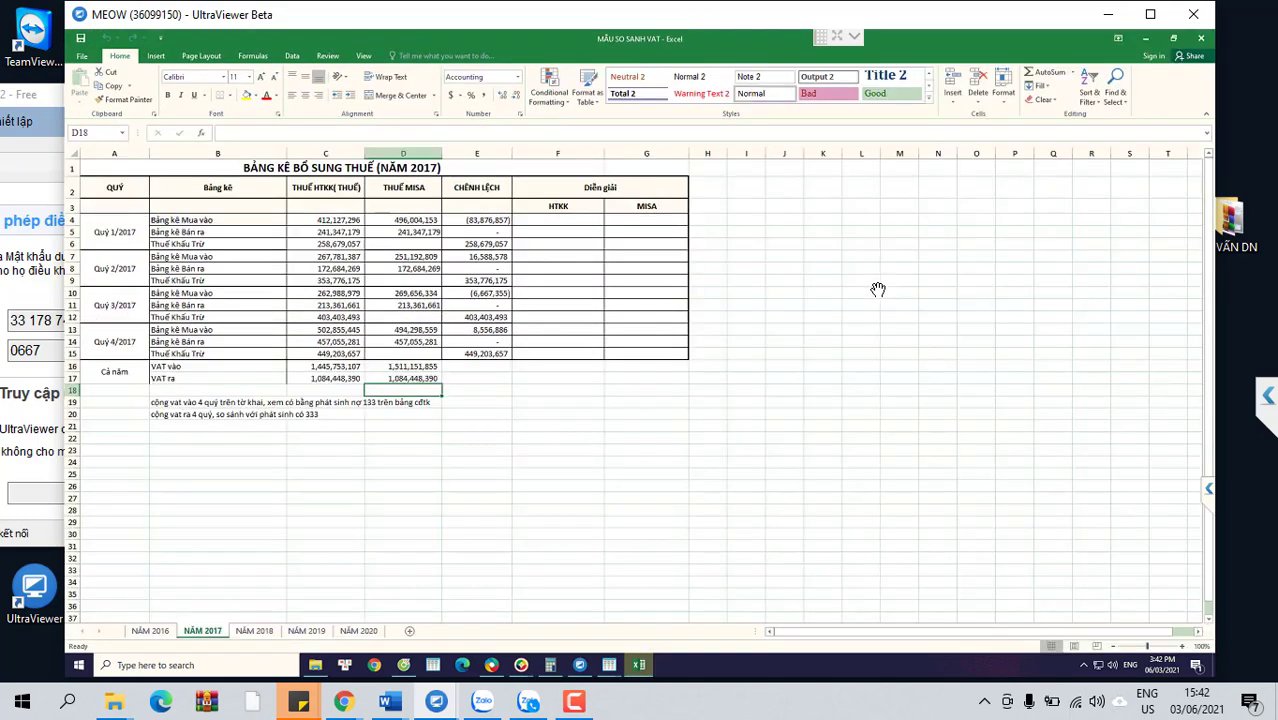
{"action": "key", "text": "ctrl+Page_Up"}
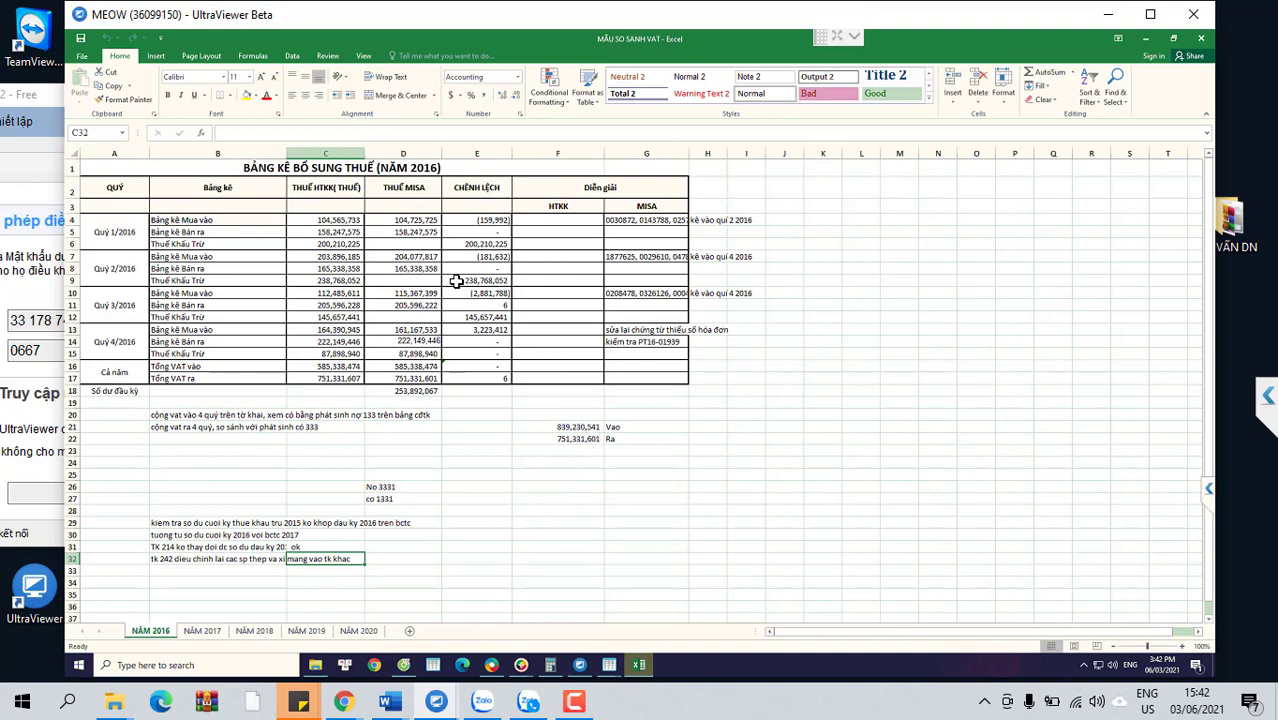
Step: Highlight the fourth-quarter 2016 Thuế Khấu Trừ amounts in the THUẾ HTKK and THUẾ MISA columns with yellow fill
{"action": "left_click", "coordinate": [428, 353]}
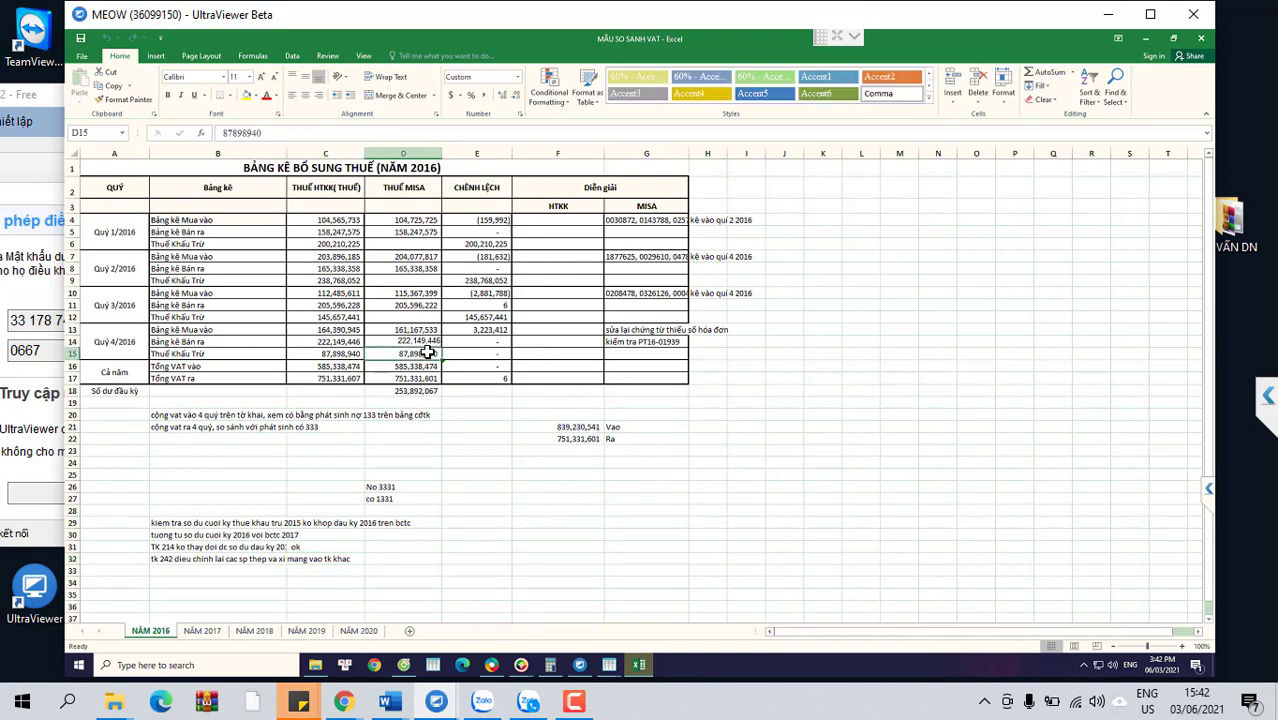
{"action": "left_click", "coordinate": [246, 95]}
{"action": "left_click", "coordinate": [331, 354]}
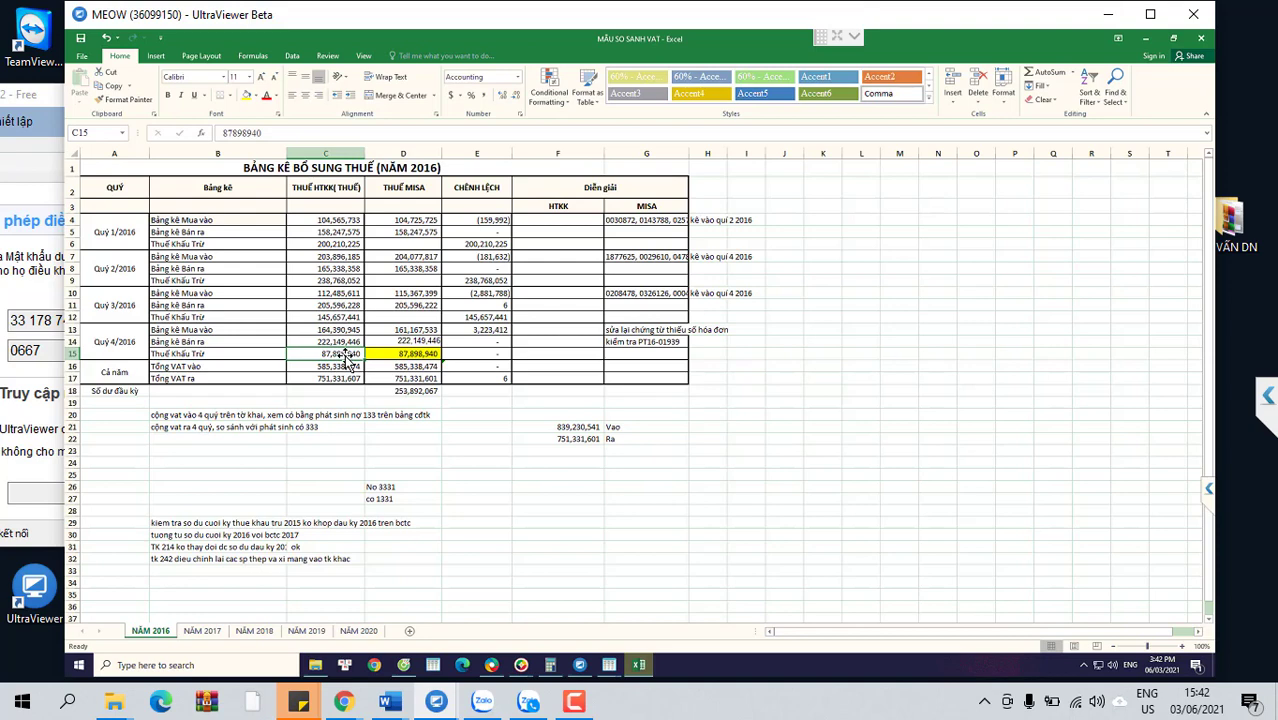
{"action": "left_click", "coordinate": [249, 96]}
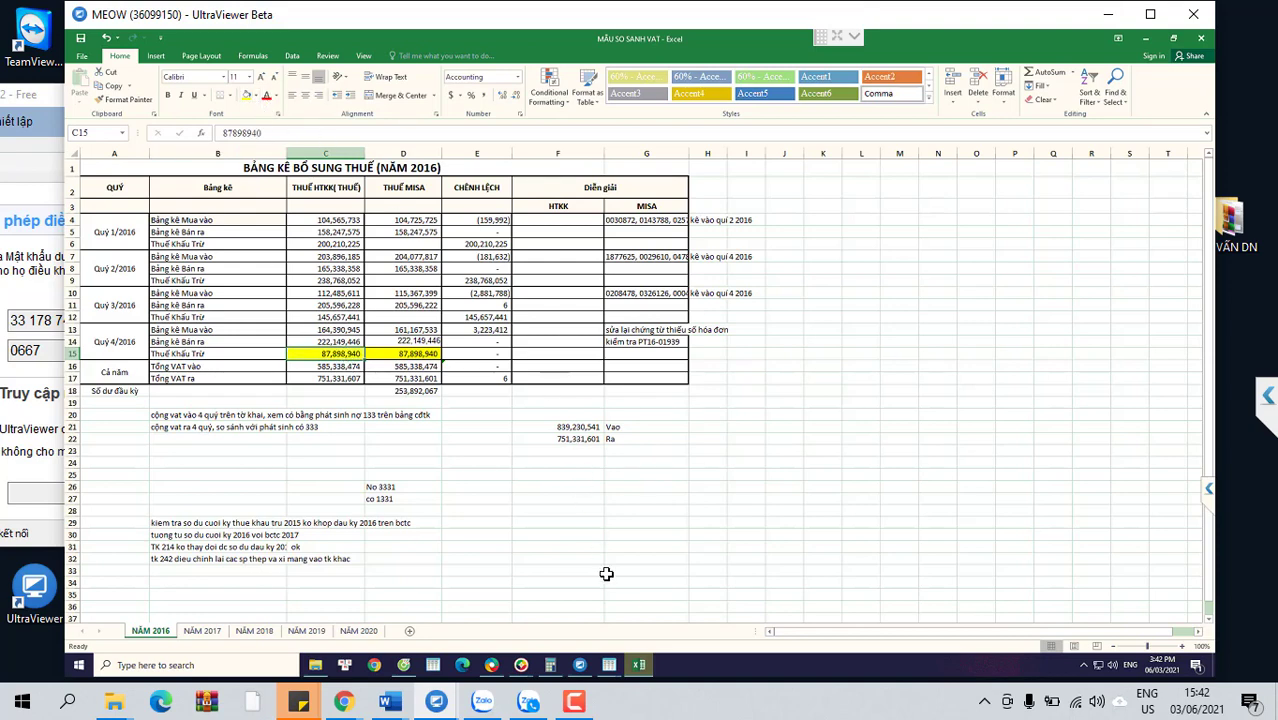
Step: Compare the tax carried forward in the fourth-quarter 2016 VAT declaration with account 133 in the MISA account balance report
{"action": "left_click", "coordinate": [612, 668]}
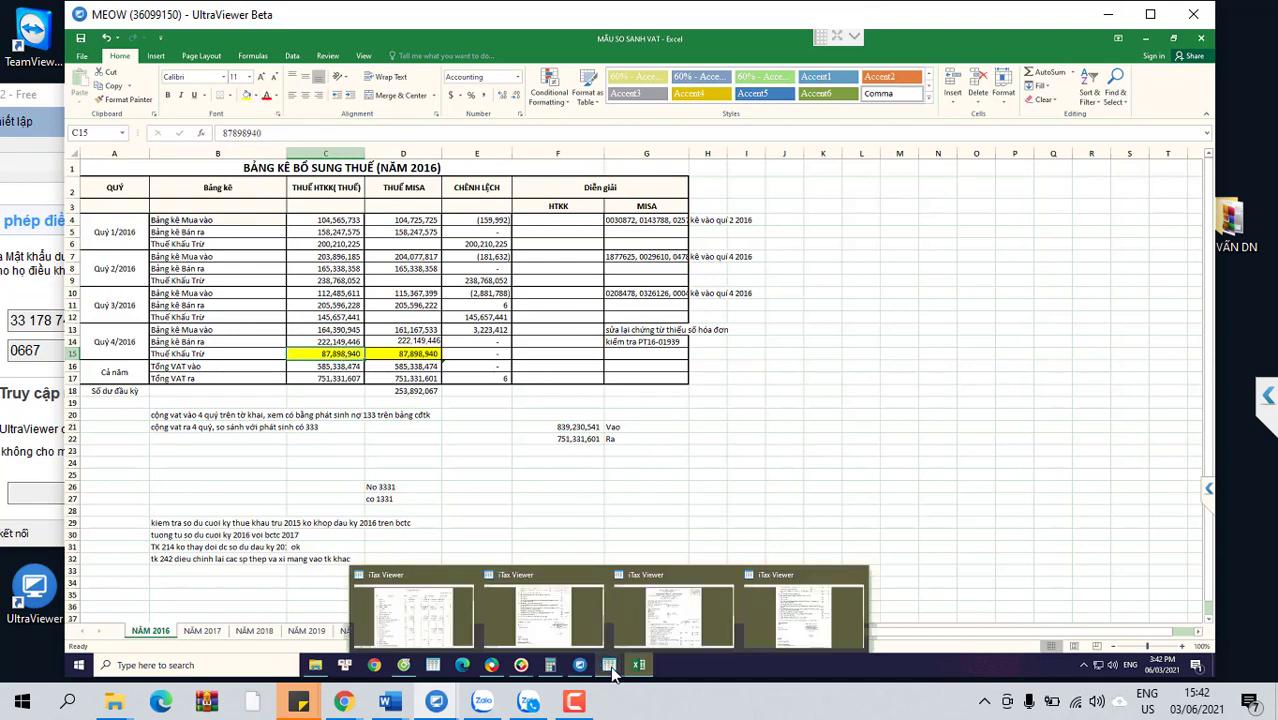
{"action": "left_click", "coordinate": [805, 605]}
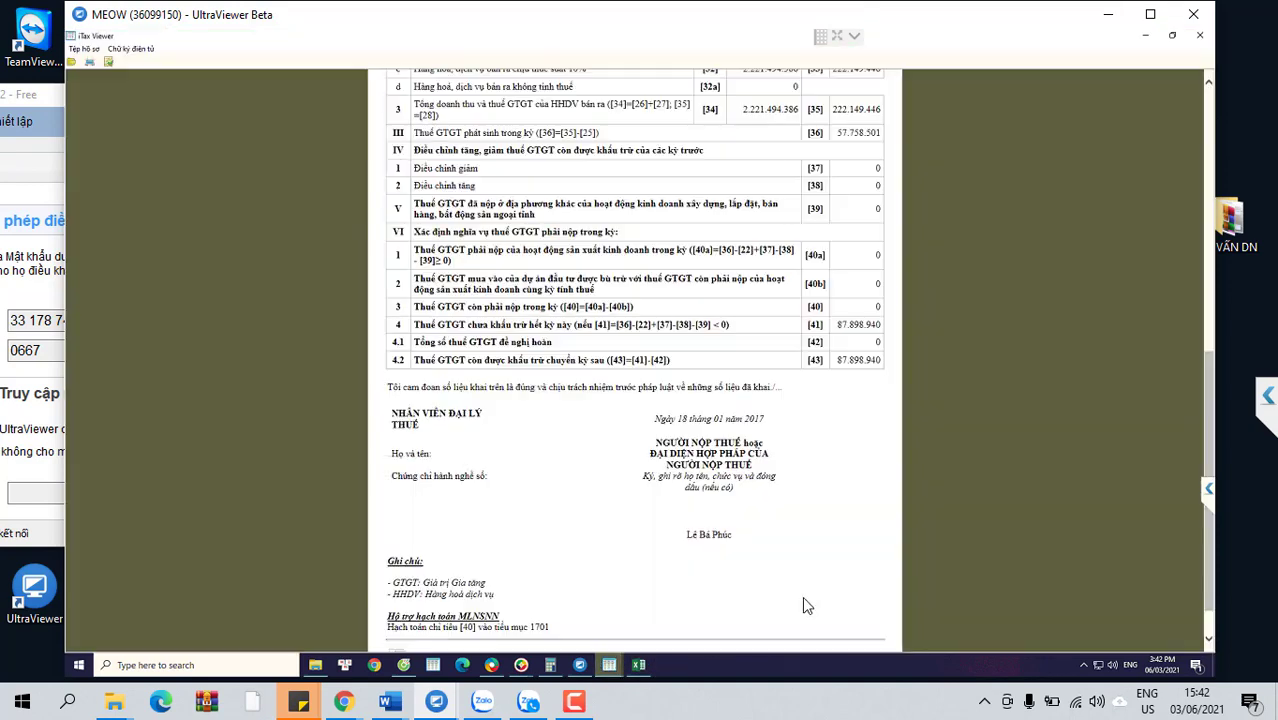
{"action": "double_click", "coordinate": [864, 359]}
{"action": "scroll", "coordinate": [858, 373], "scroll_direction": "up", "scroll_amount": 5}
{"action": "scroll", "coordinate": [858, 373], "scroll_direction": "up", "scroll_amount": 2}
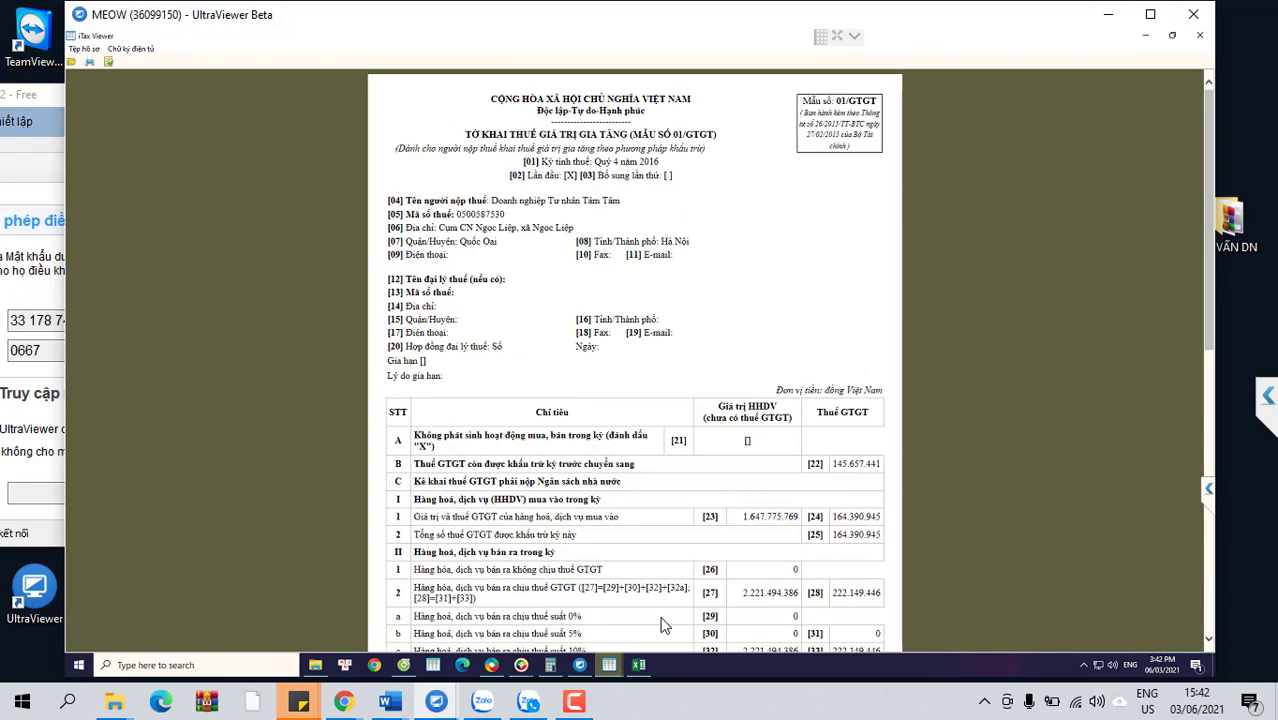
{"action": "mouse_move", "coordinate": [527, 672]}
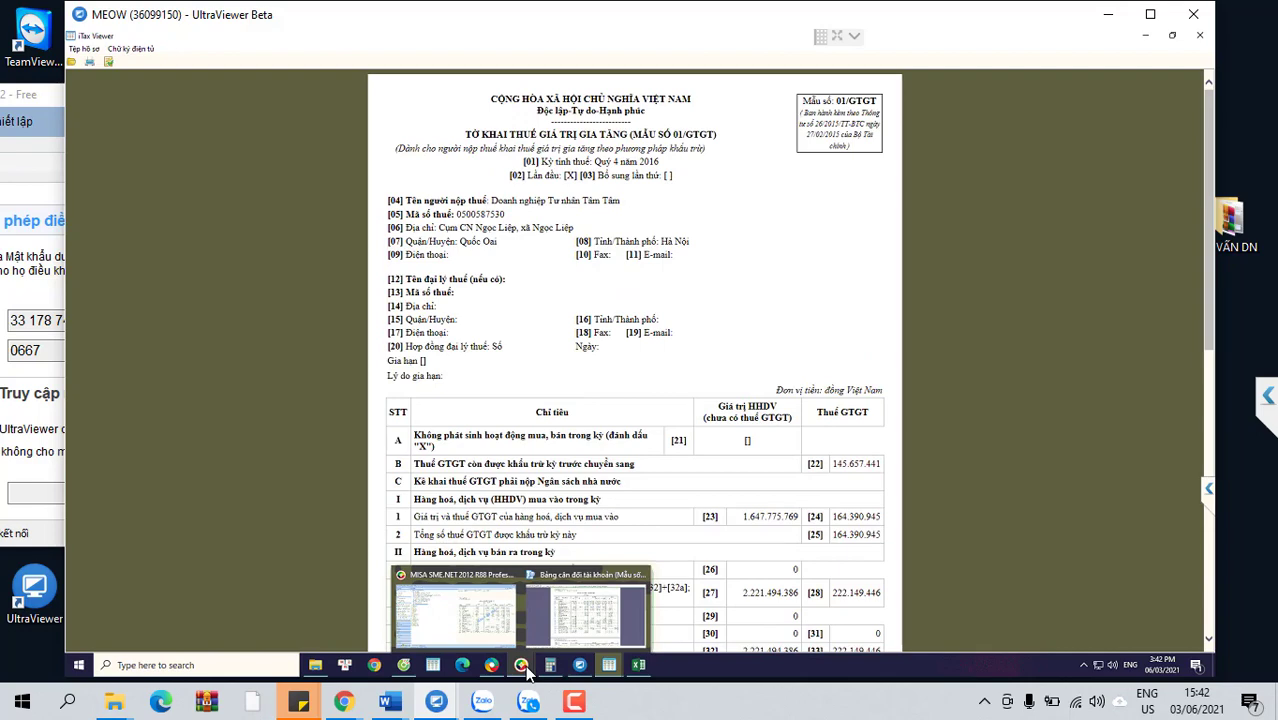
{"action": "left_click", "coordinate": [590, 615]}
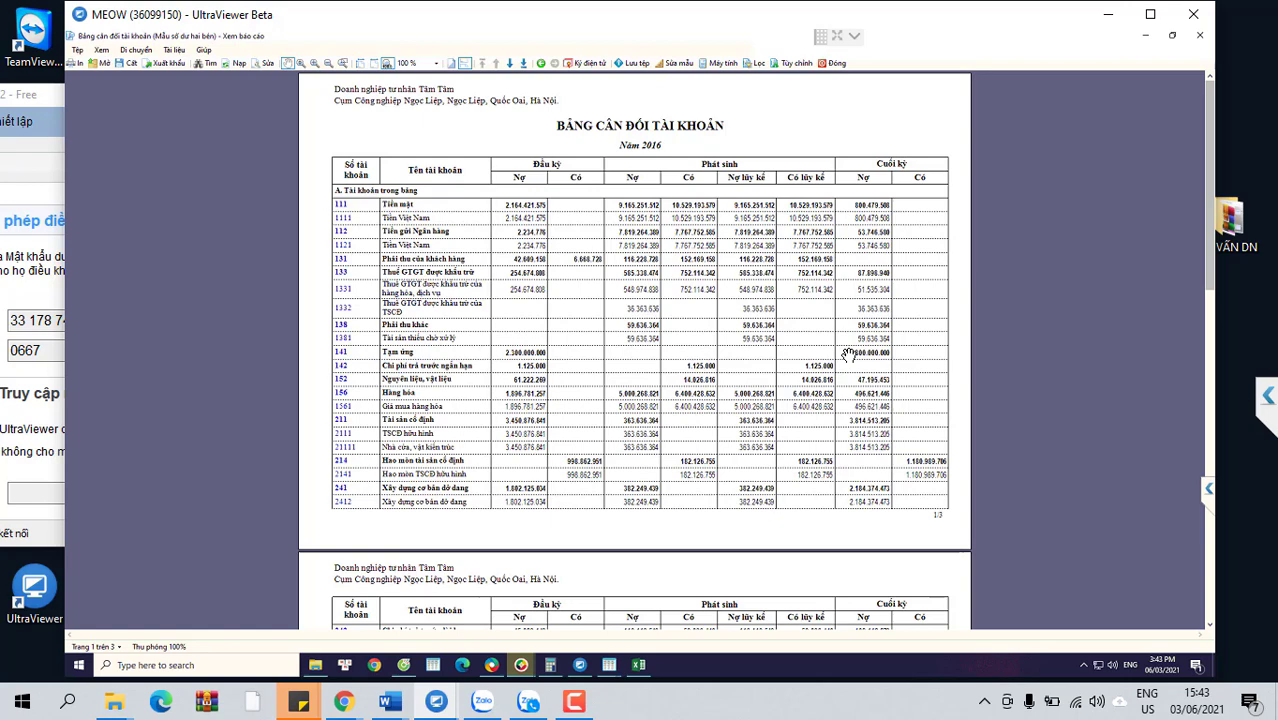
Step: Review the quarterly CHÊNH LỆCH differences and the HTKK and MISA tax amounts on the NĂM 2016 sheet
{"action": "left_click", "coordinate": [640, 662]}
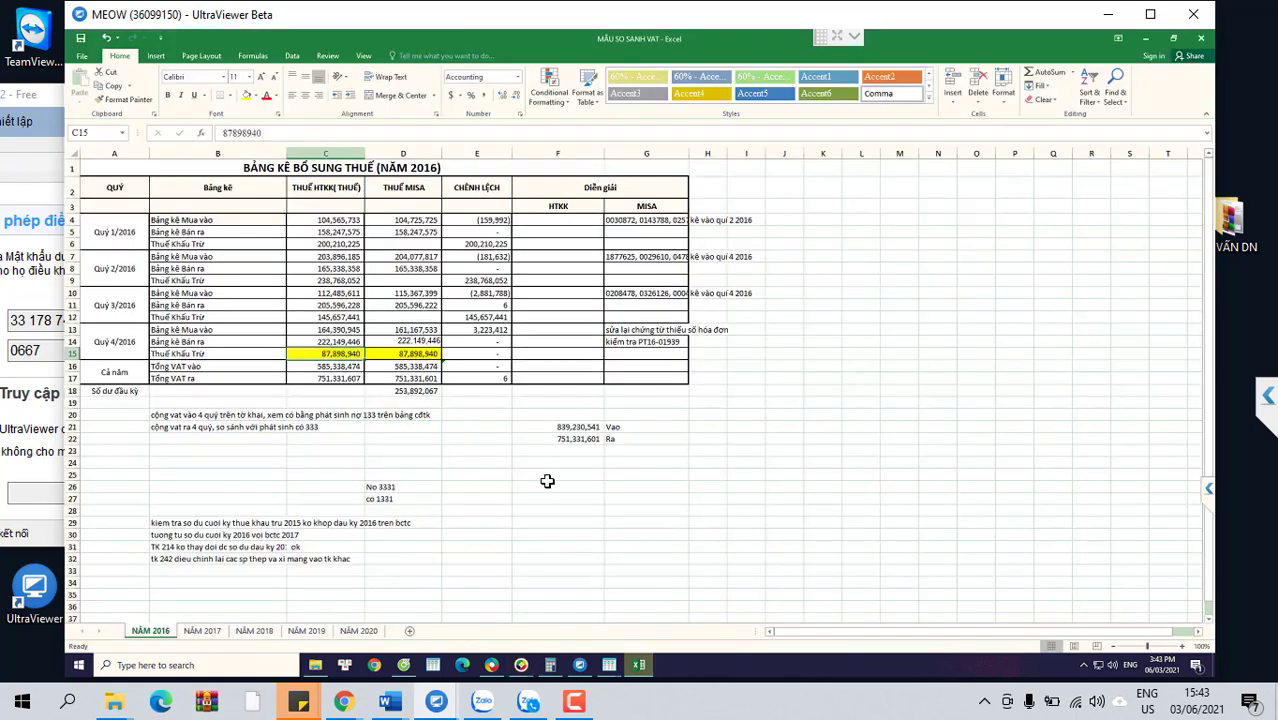
{"action": "left_click", "coordinate": [509, 325]}
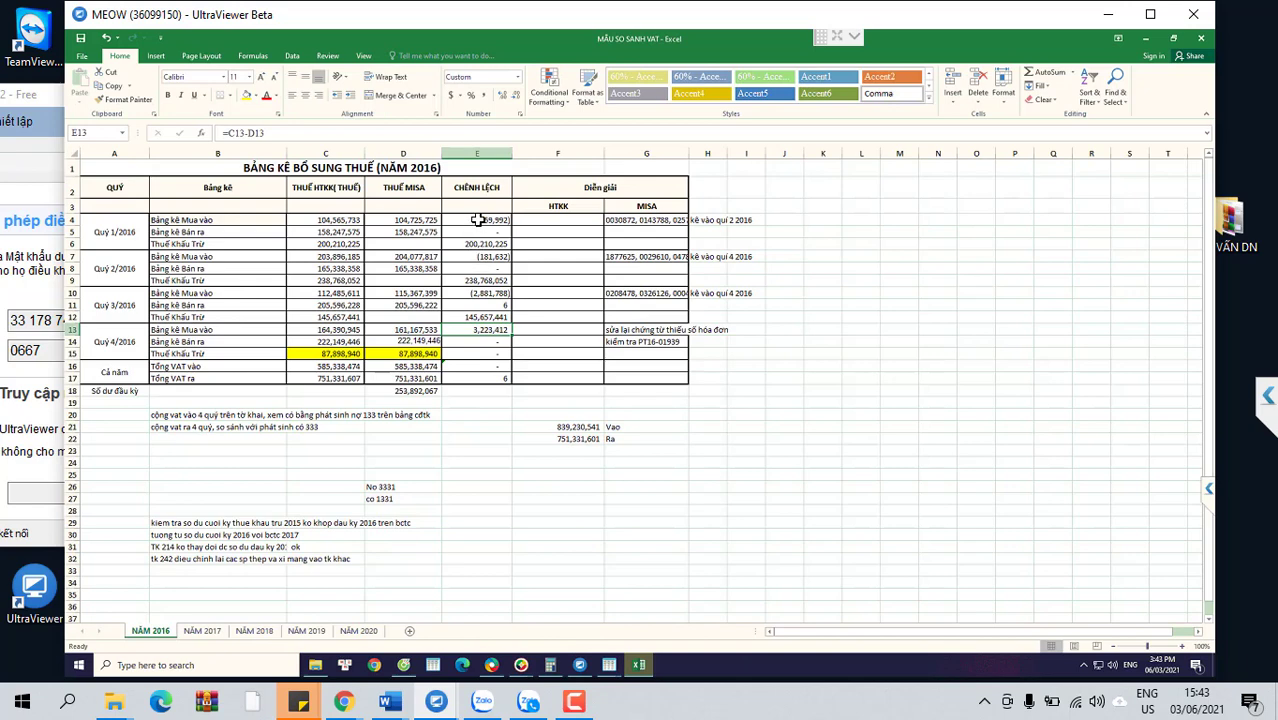
{"action": "left_click", "coordinate": [480, 221]}
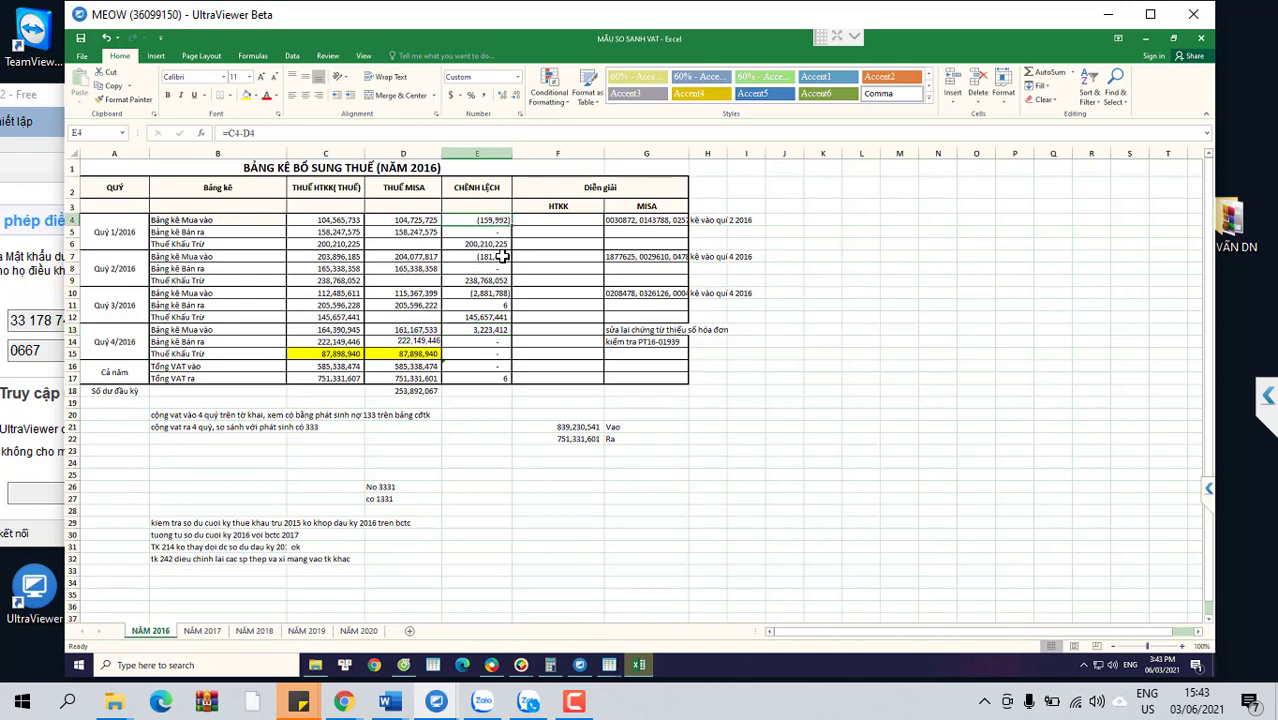
{"action": "left_click", "coordinate": [500, 257]}
{"action": "left_click", "coordinate": [503, 282]}
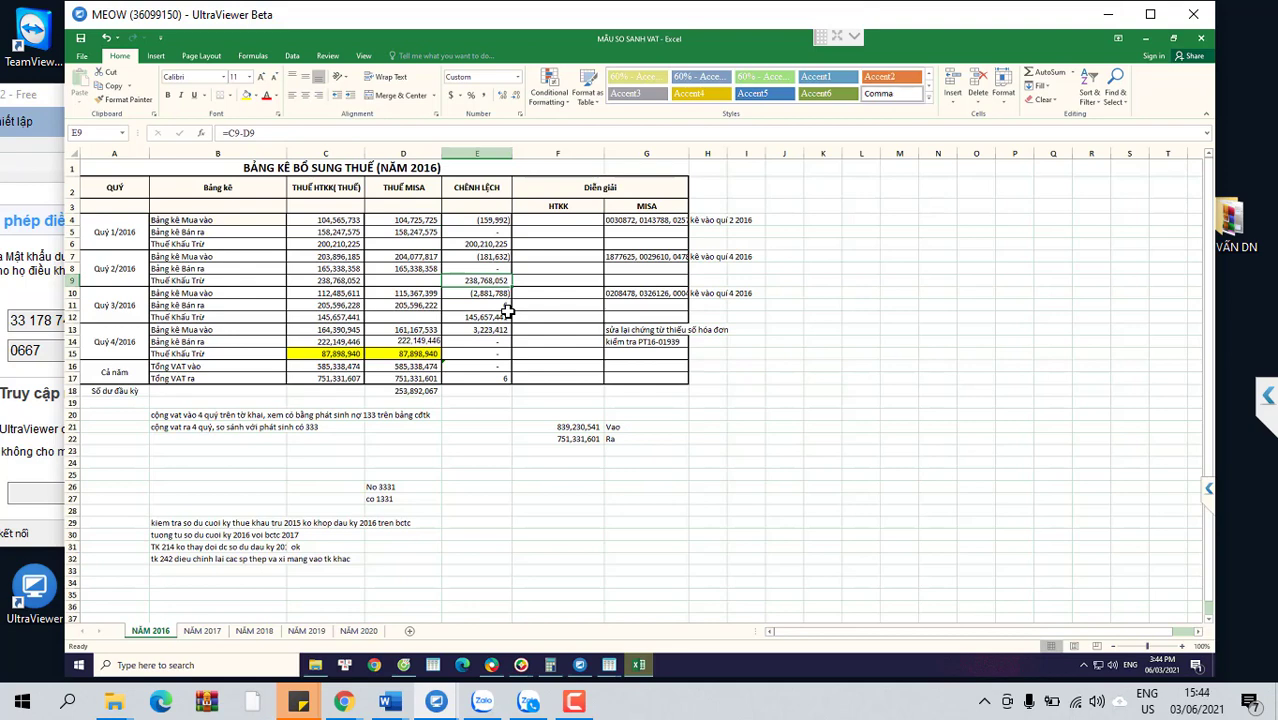
{"action": "left_click", "coordinate": [410, 220]}
{"action": "left_click", "coordinate": [412, 233]}
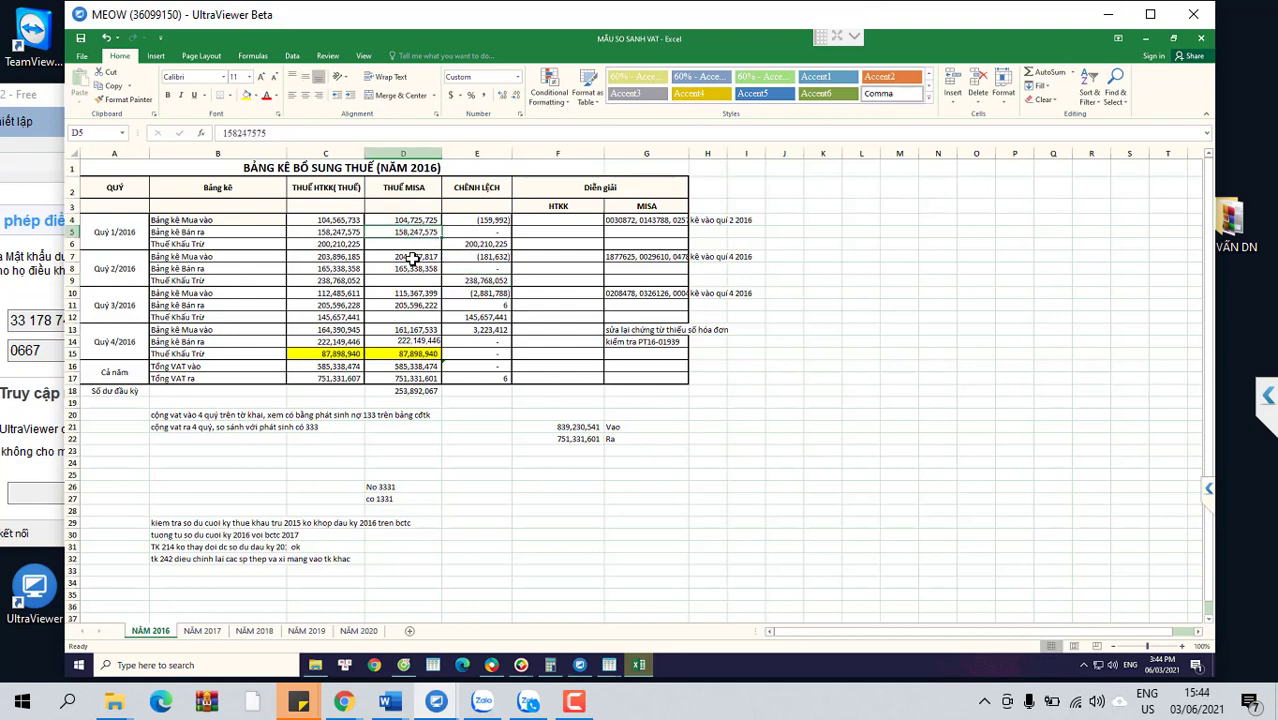
{"action": "left_click_drag", "start_coordinate": [340, 222], "coordinate": [352, 329]}
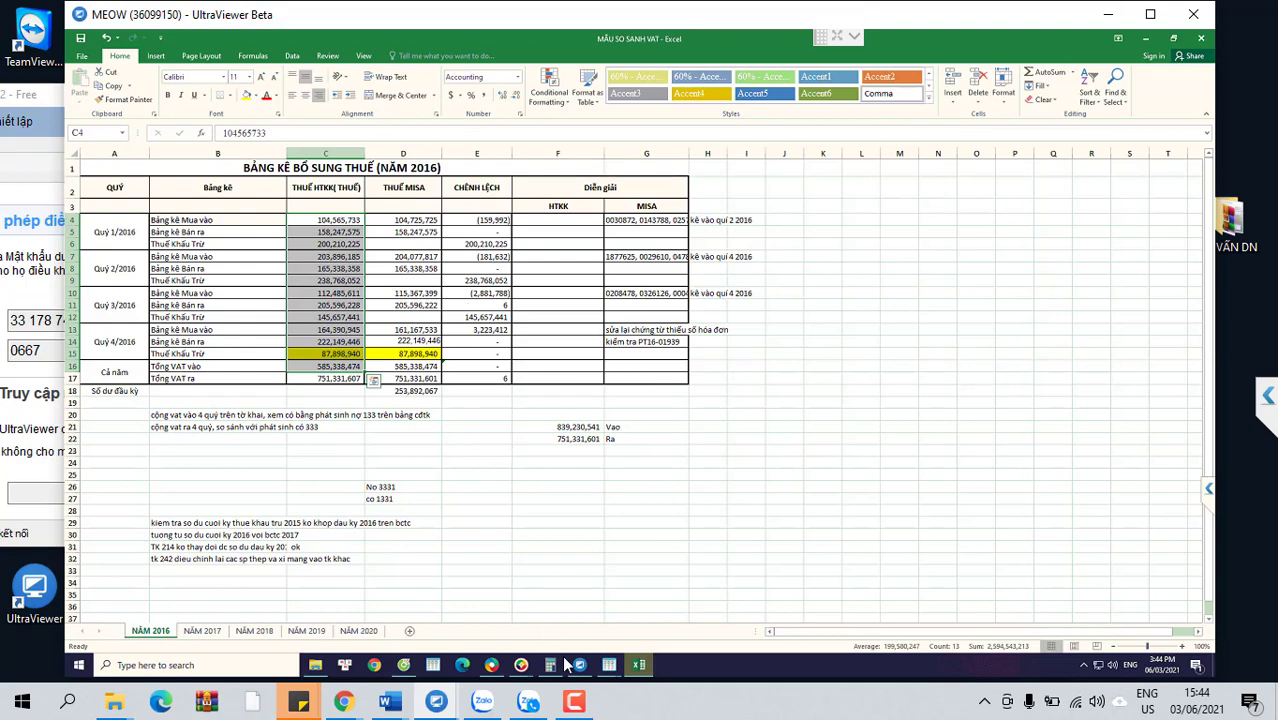
Step: Inspect the 2016 ledger of account 341 and its payment voucher from the account balance report in MISA, and return to the report
{"action": "mouse_move", "coordinate": [521, 666]}
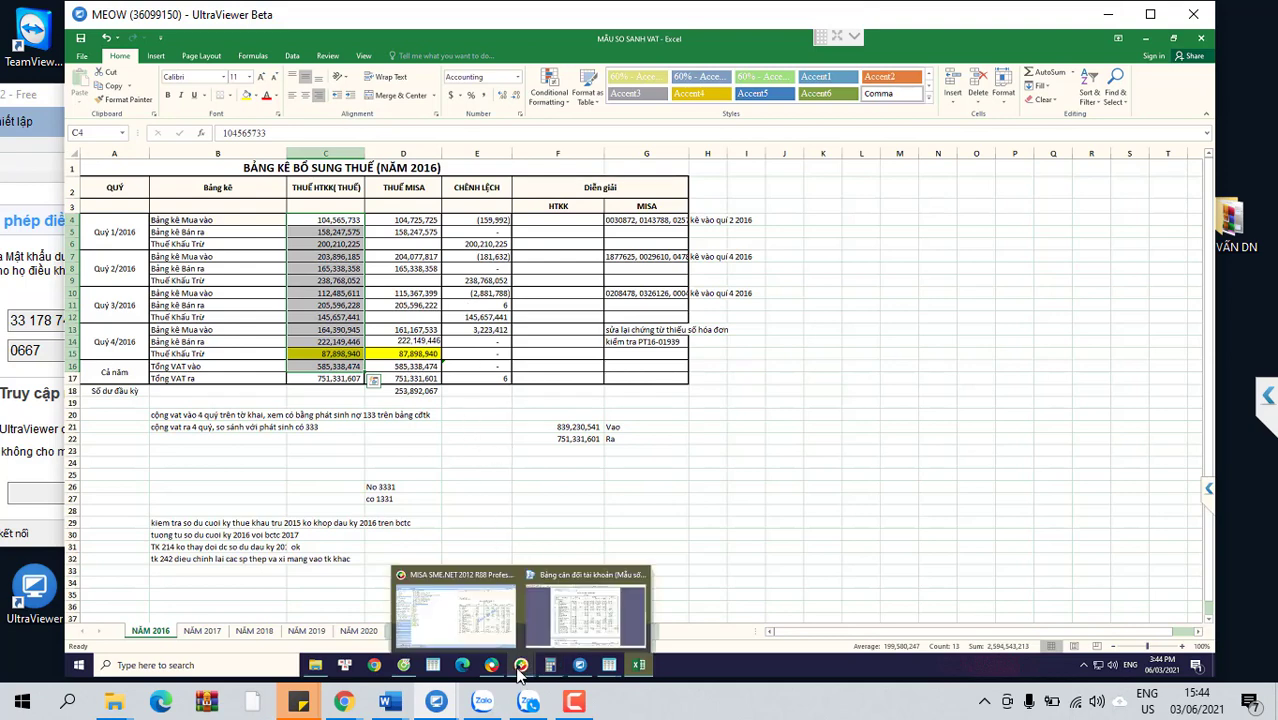
{"action": "left_click", "coordinate": [587, 596]}
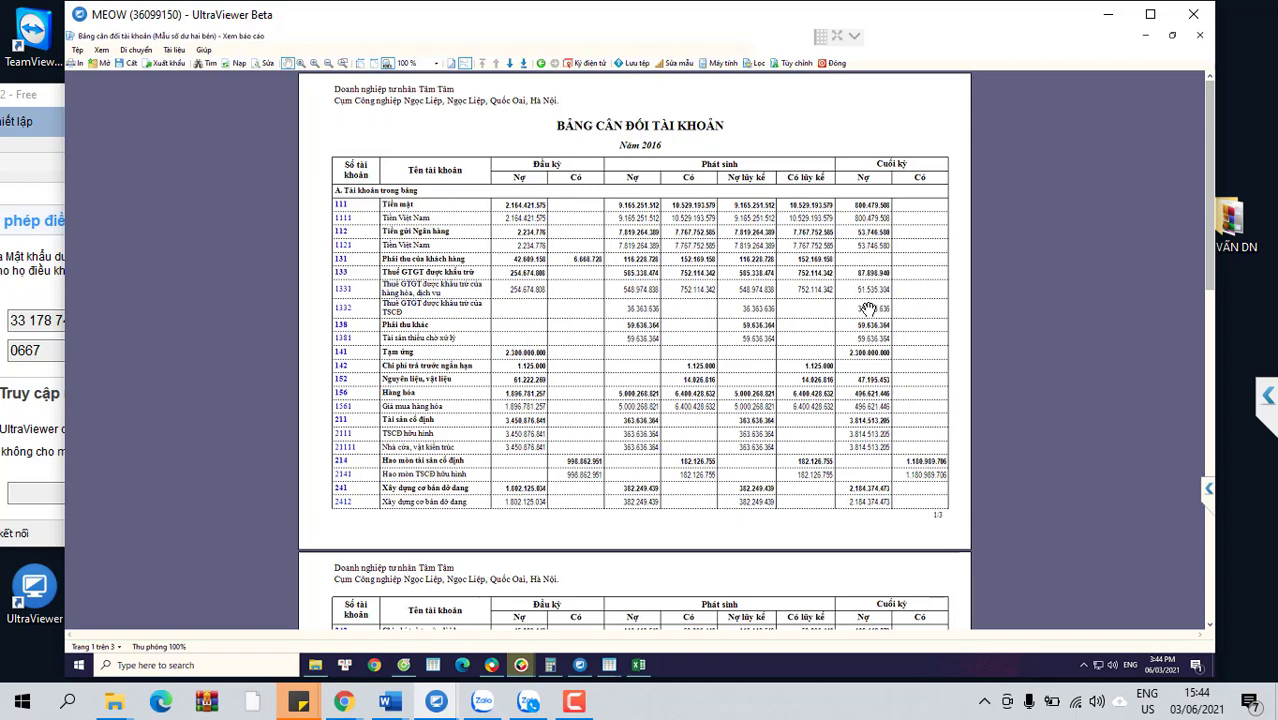
{"action": "scroll", "coordinate": [802, 430], "scroll_direction": "down", "scroll_amount": 5}
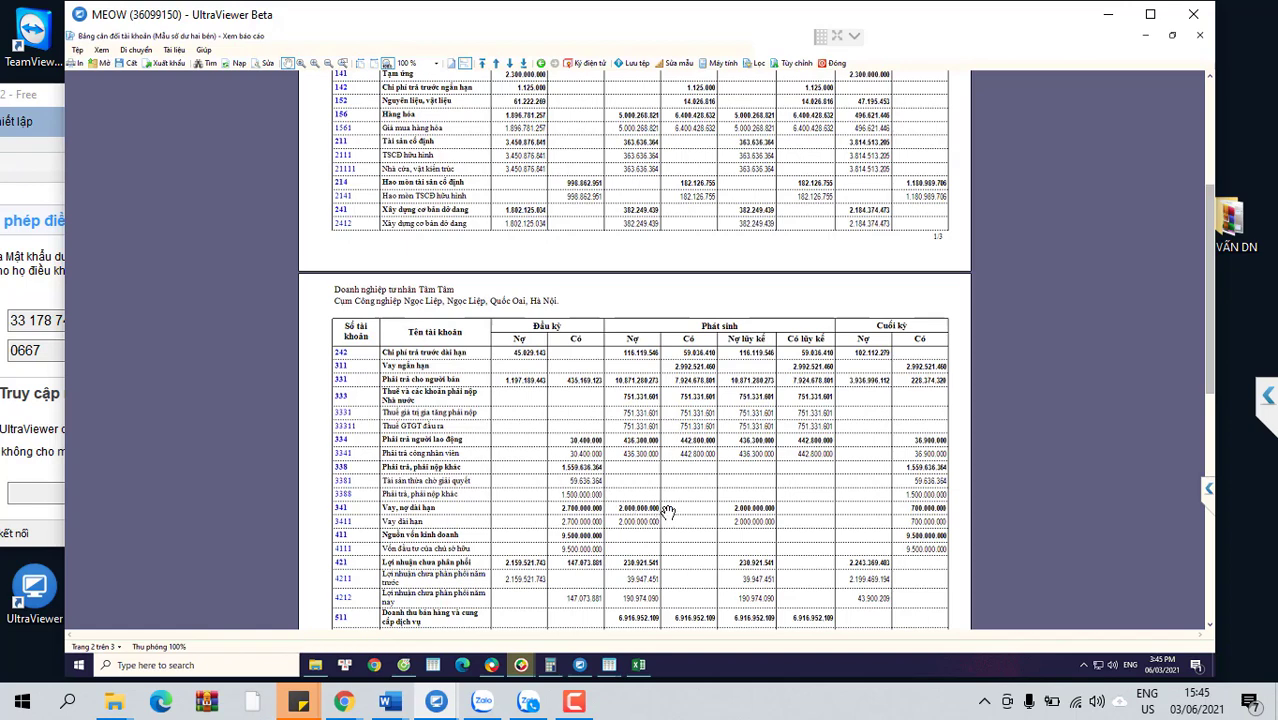
{"action": "double_click", "coordinate": [929, 528]}
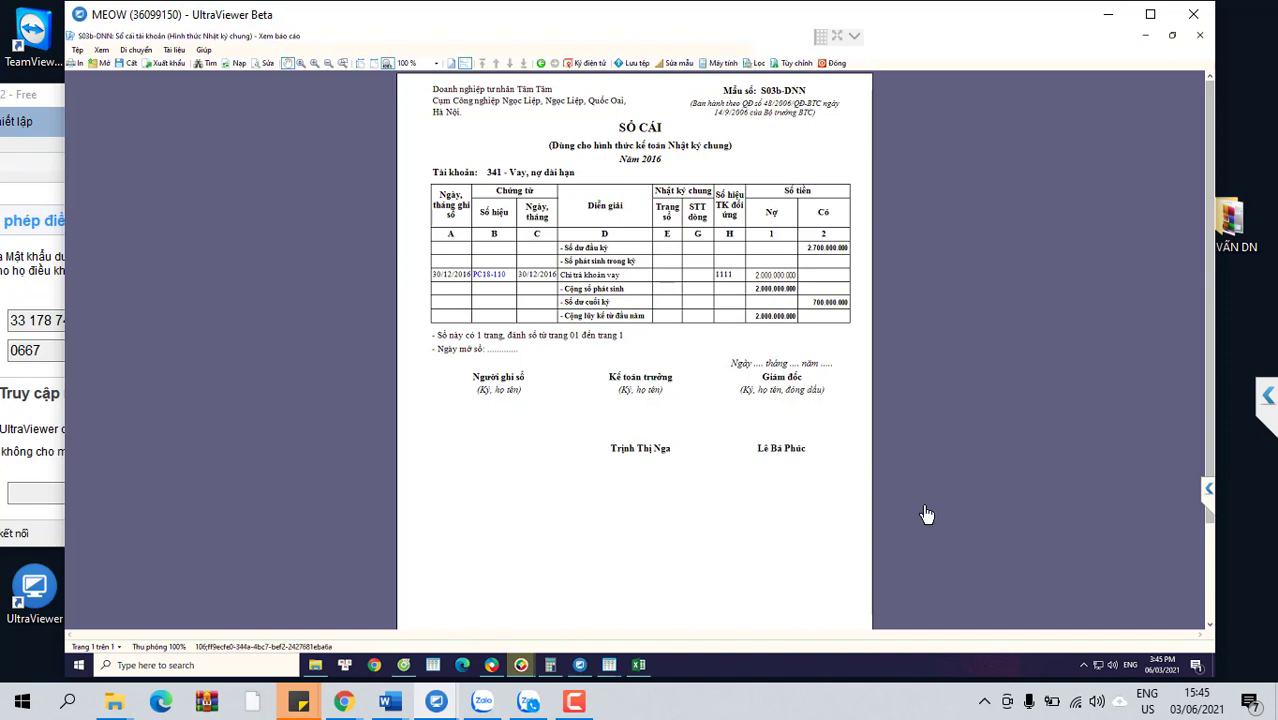
{"action": "left_click", "coordinate": [833, 64]}
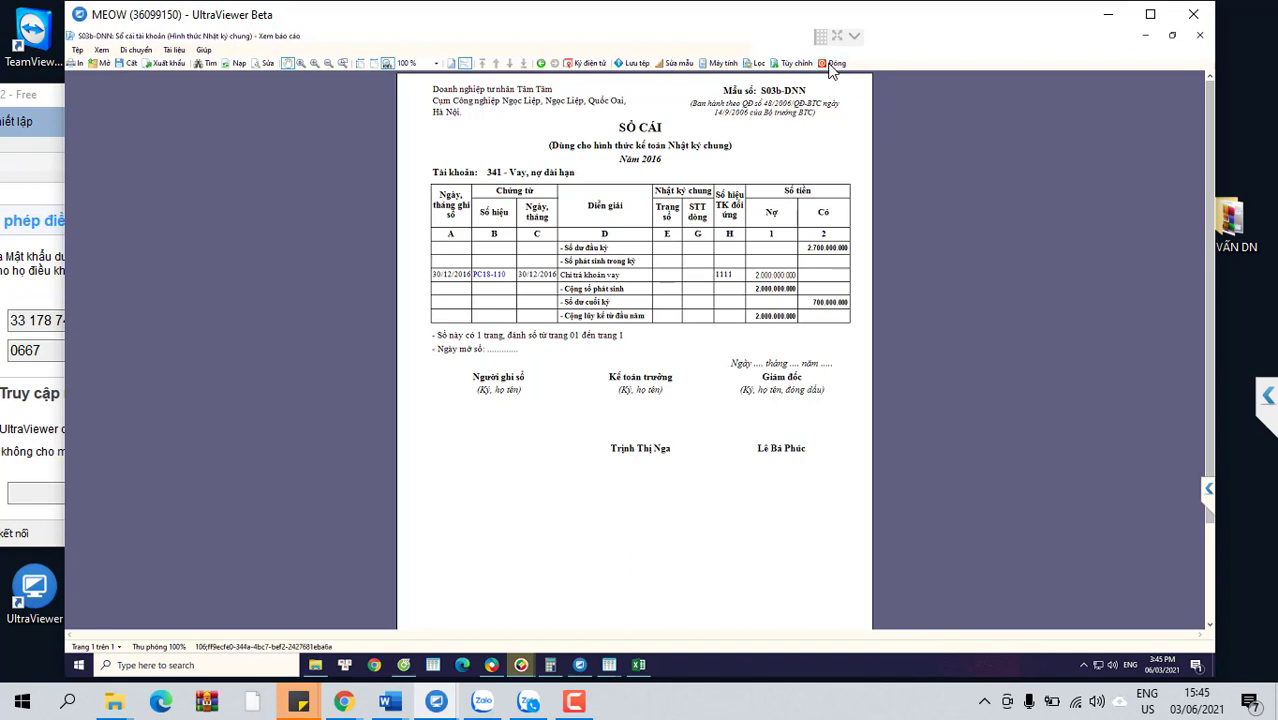
{"action": "left_click", "coordinate": [830, 63]}
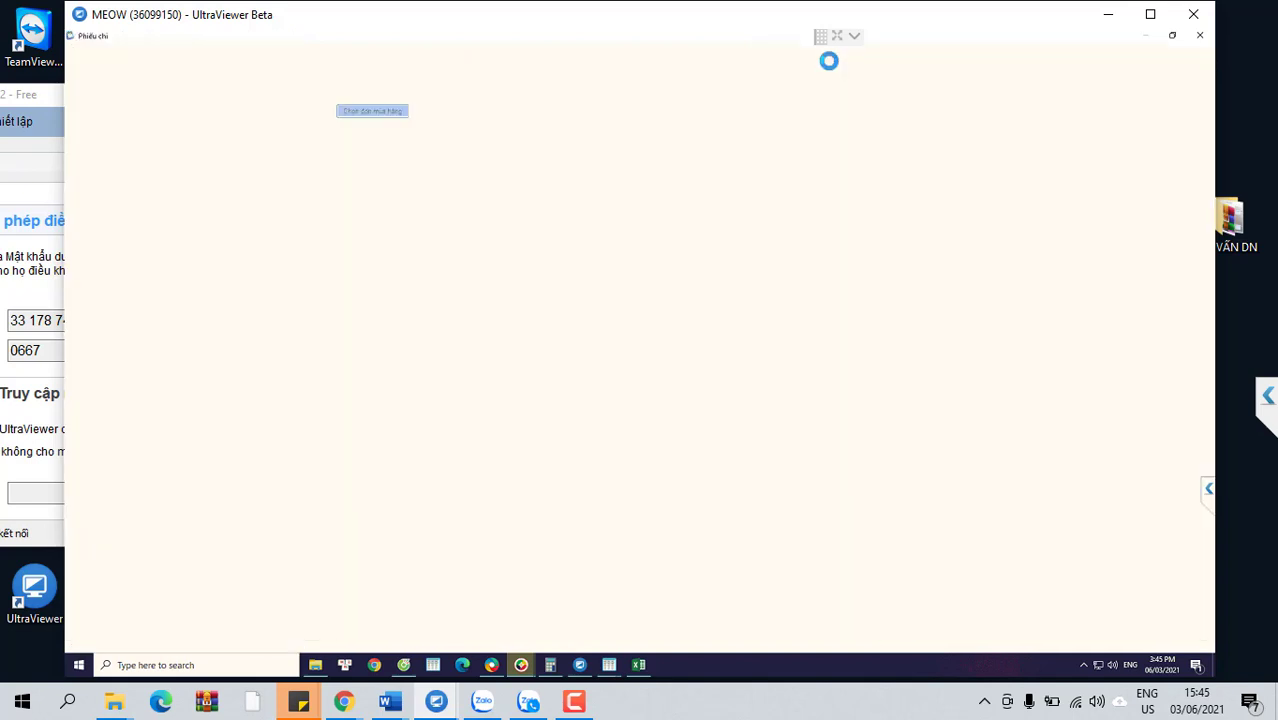
{"action": "left_click", "coordinate": [487, 58]}
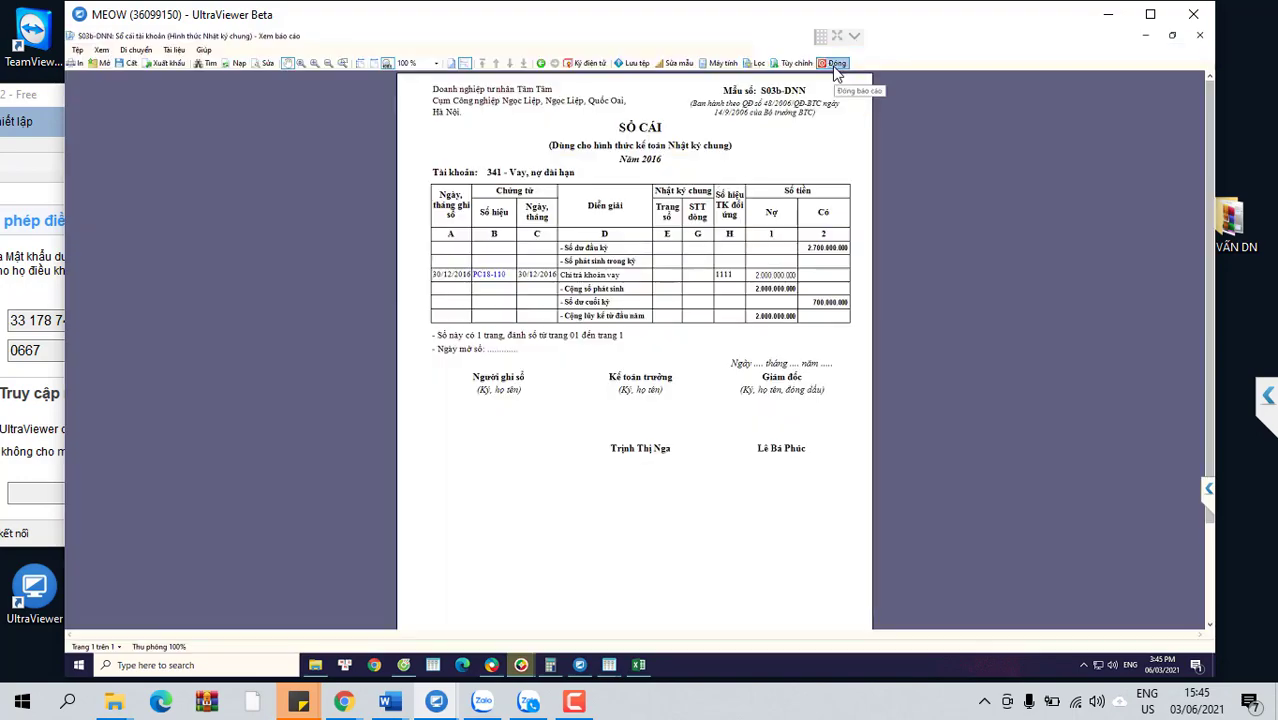
{"action": "left_click", "coordinate": [836, 64]}
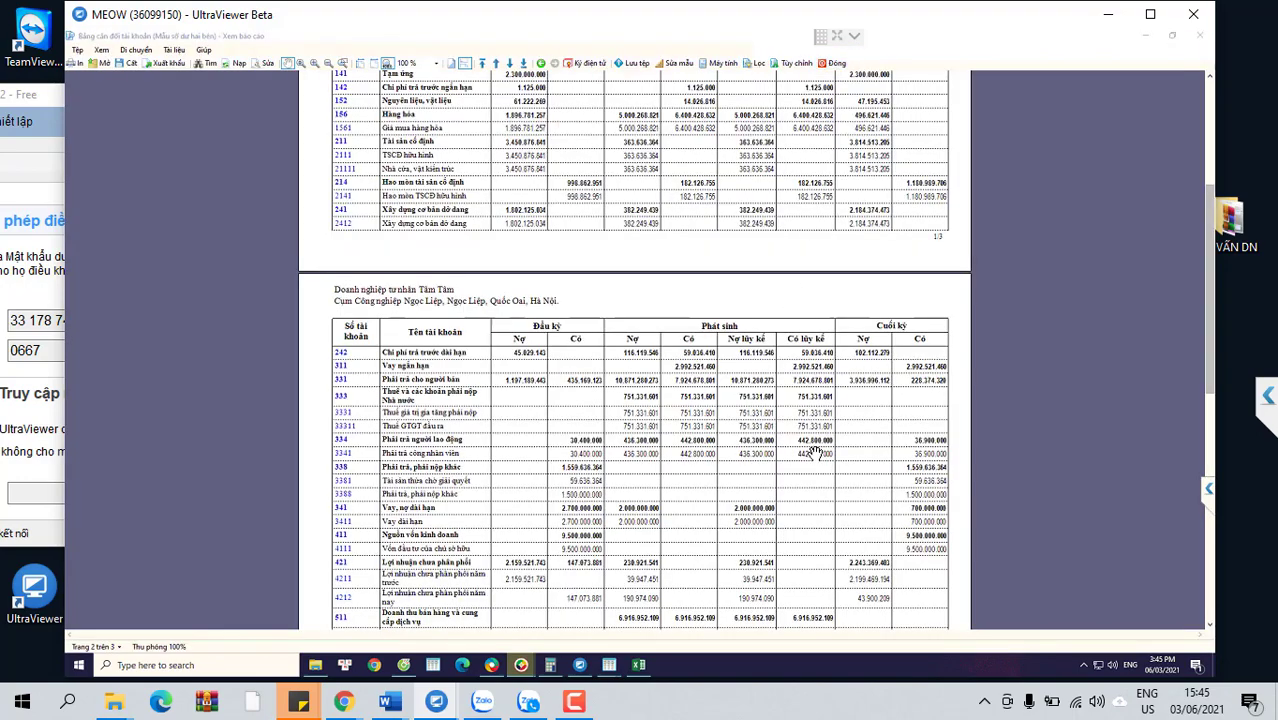
Step: Open the ledger of account 6111 from the balance report and examine the 28/04/2016 Thép D14 purchase voucher
{"action": "scroll", "coordinate": [816, 462], "scroll_direction": "down", "scroll_amount": 3}
{"action": "scroll", "coordinate": [816, 462], "scroll_direction": "down", "scroll_amount": 2}
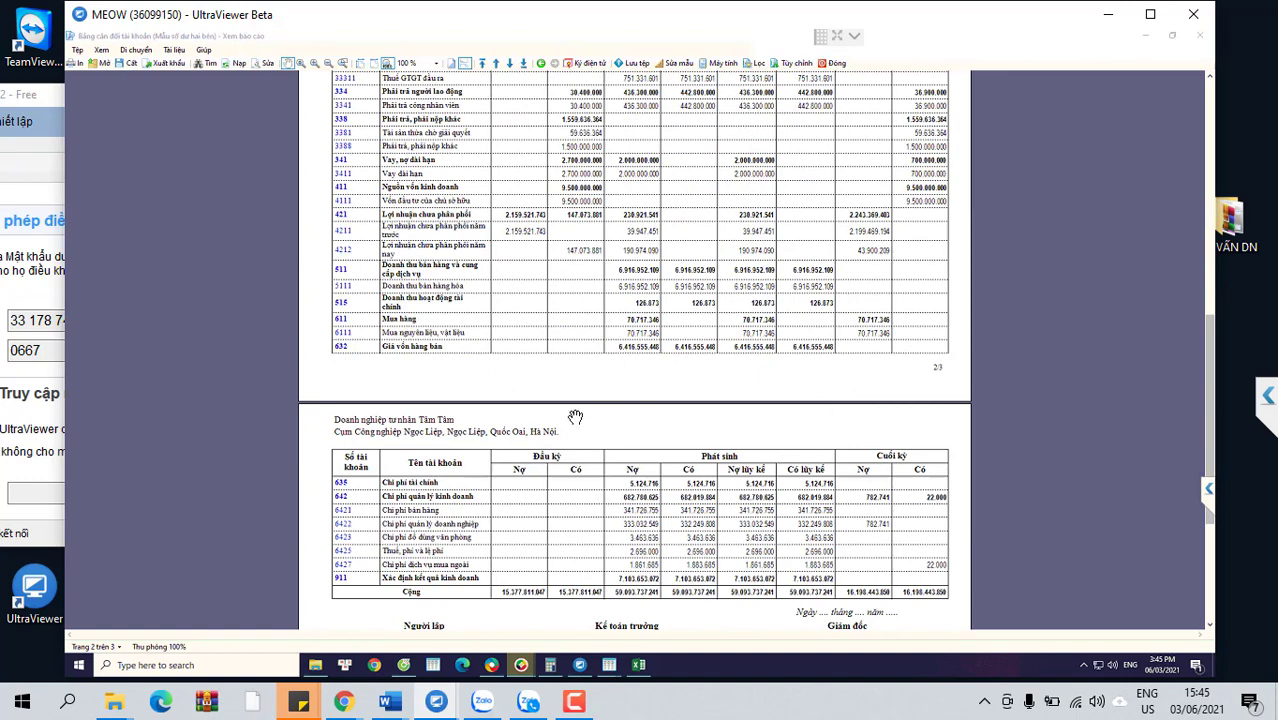
{"action": "left_click", "coordinate": [338, 331]}
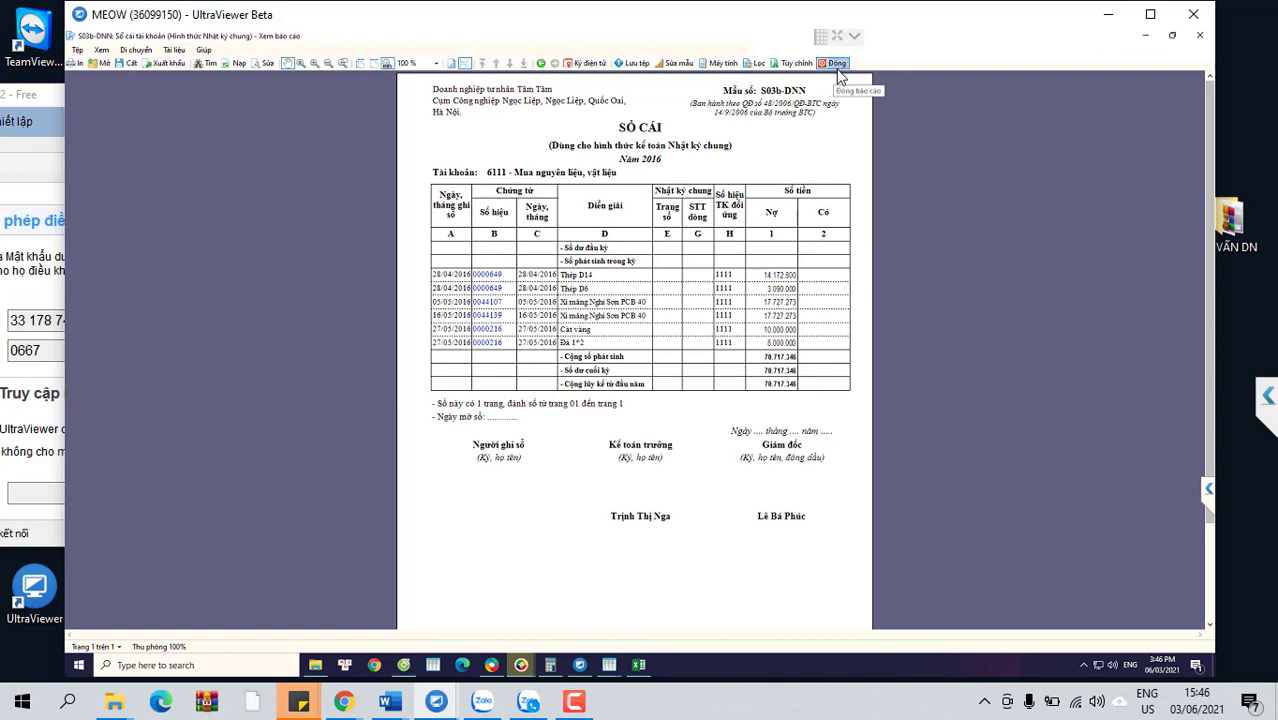
{"action": "left_click", "coordinate": [493, 278]}
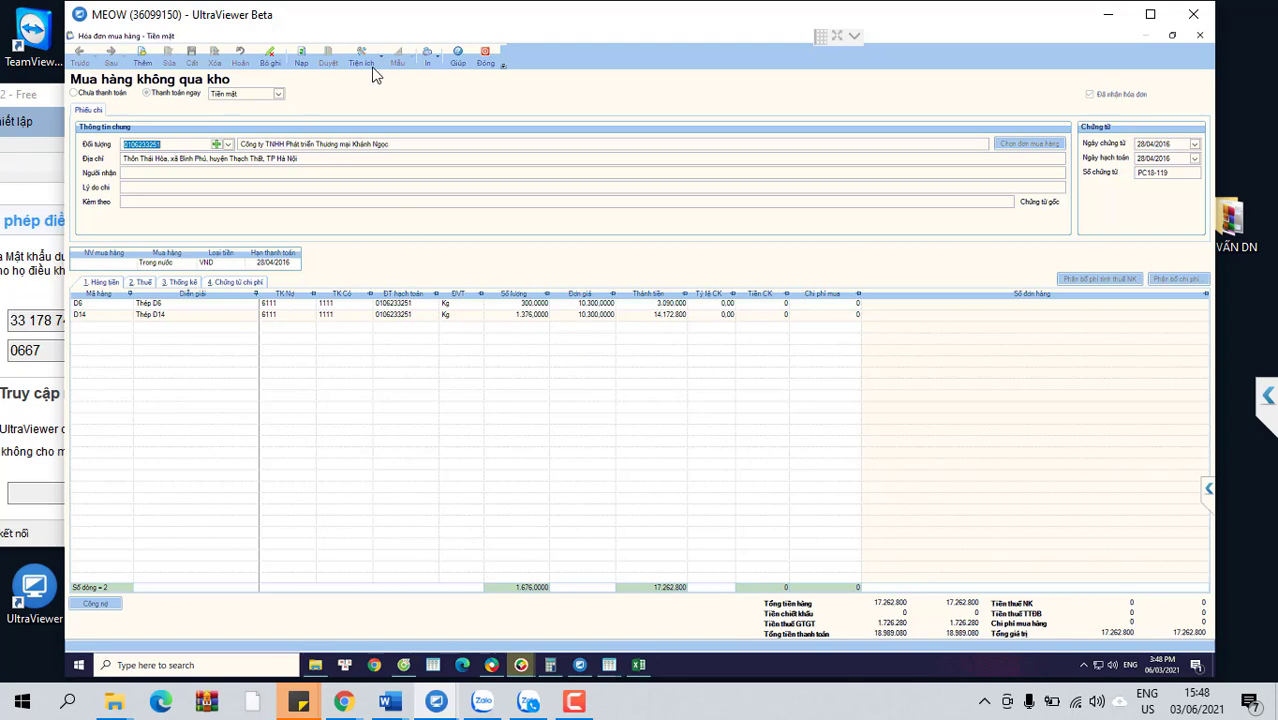
{"action": "left_click", "coordinate": [484, 55]}
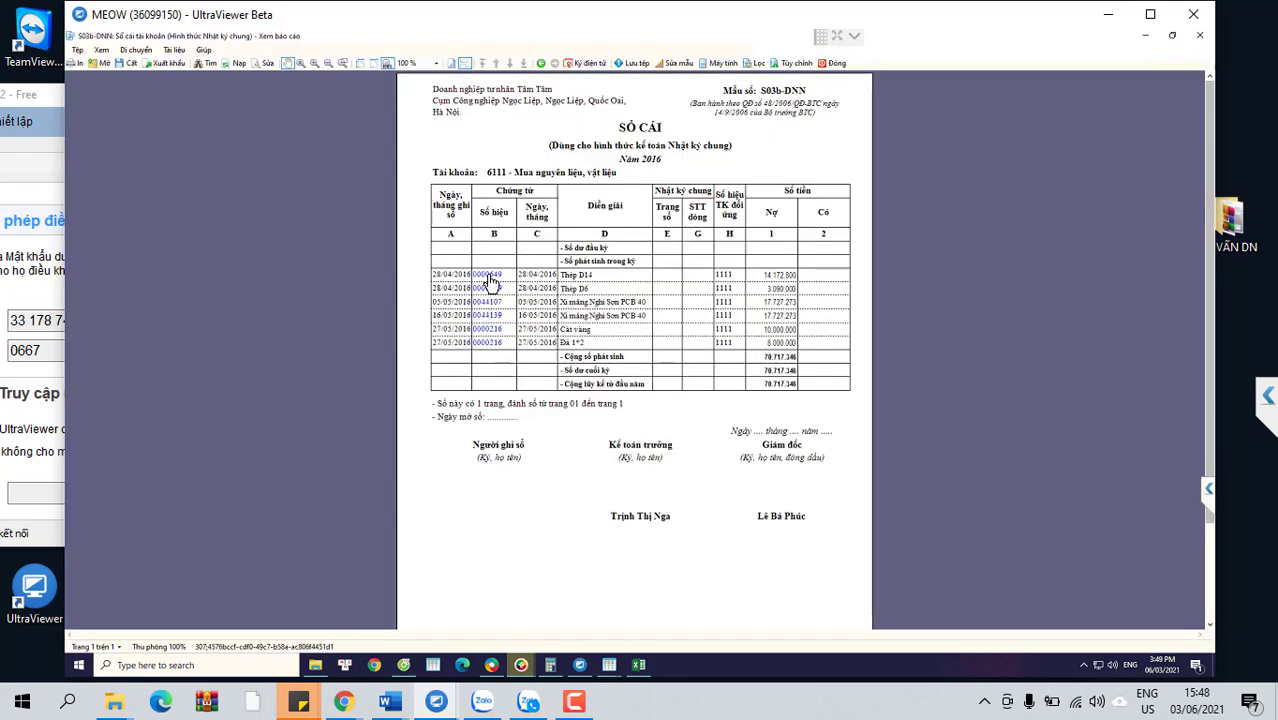
Step: Unpost the 28/04/2016 steel purchase voucher for editing and set the Thép D6 line's debit account to 2412
{"action": "left_click", "coordinate": [490, 280]}
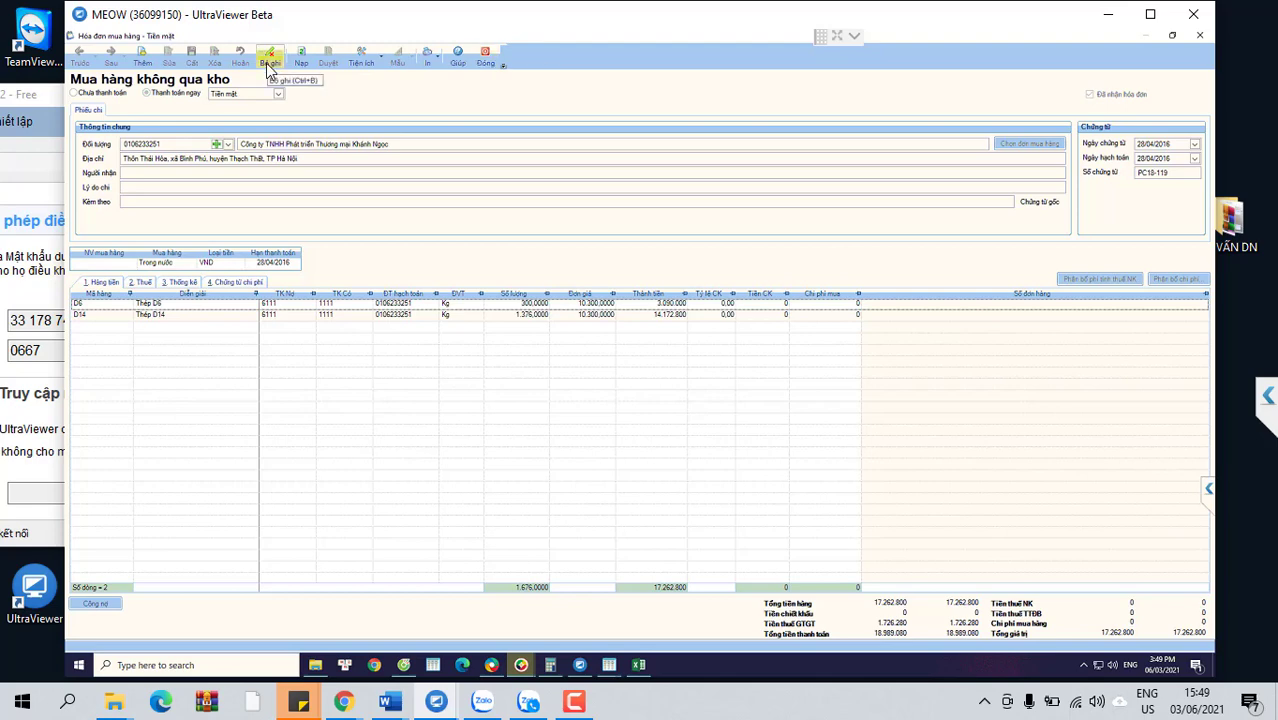
{"action": "left_click", "coordinate": [268, 68]}
{"action": "left_click", "coordinate": [170, 64]}
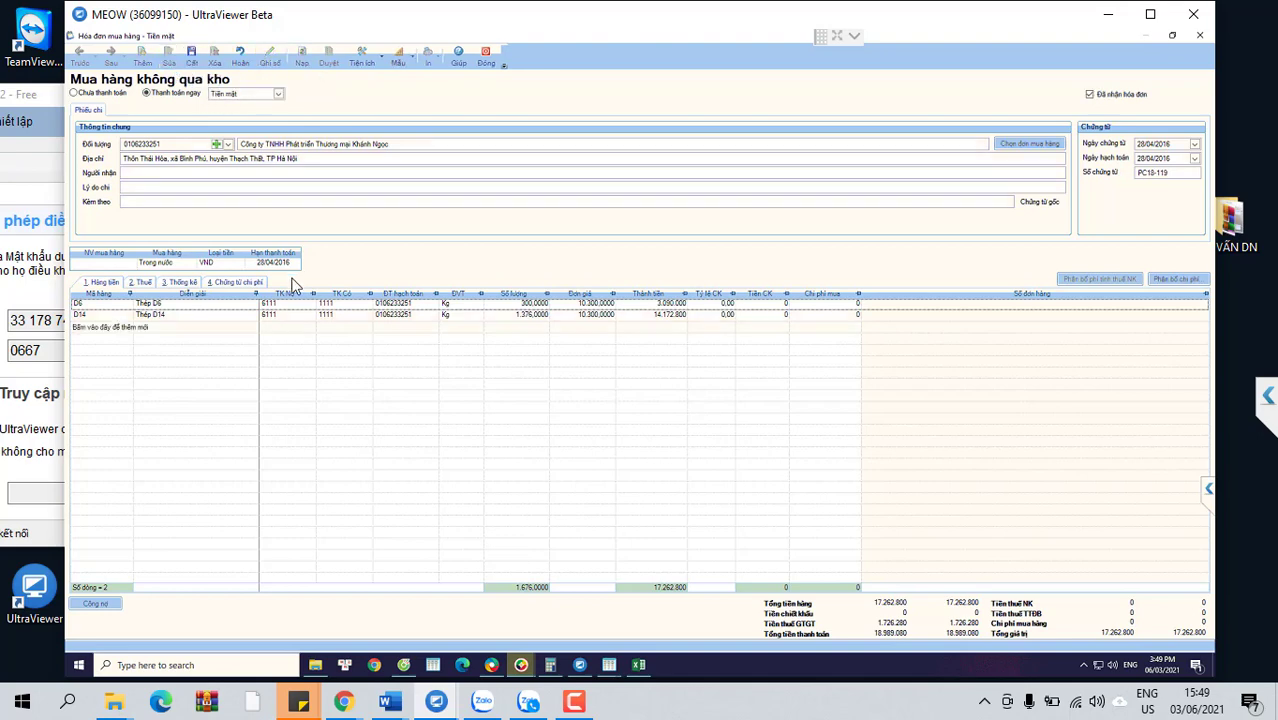
{"action": "left_click", "coordinate": [273, 305]}
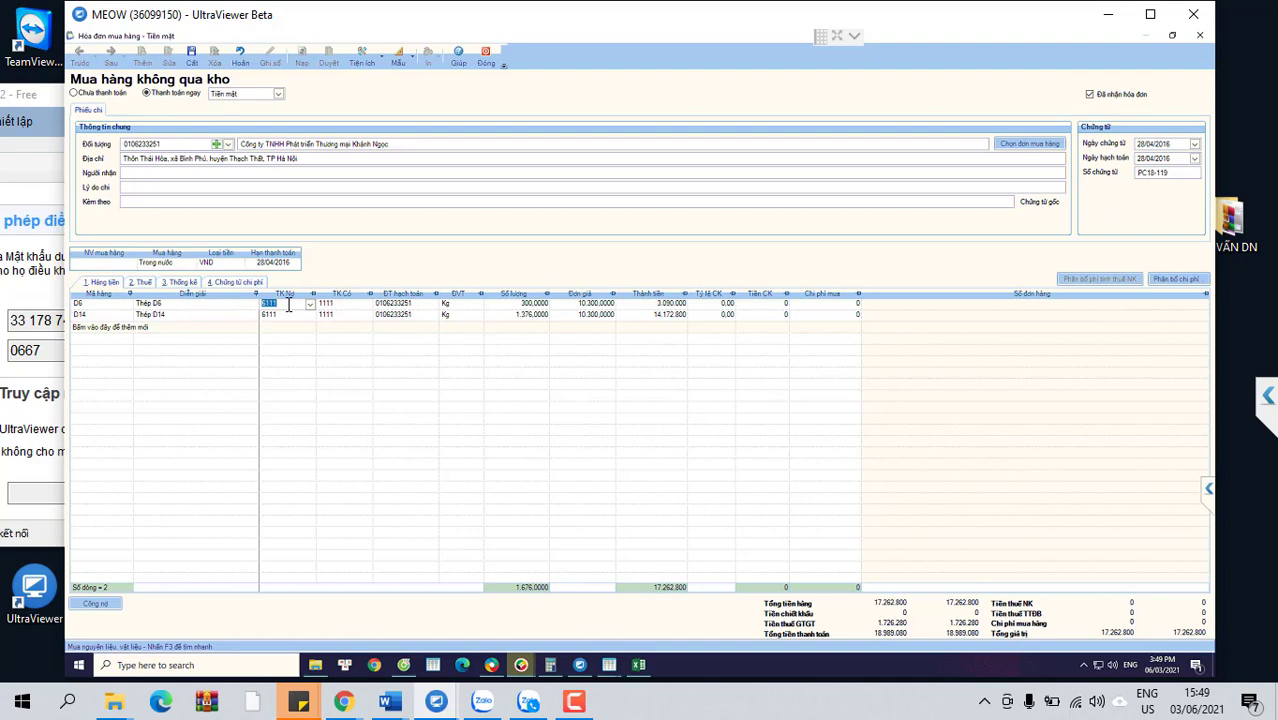
{"action": "type", "text": "24"}
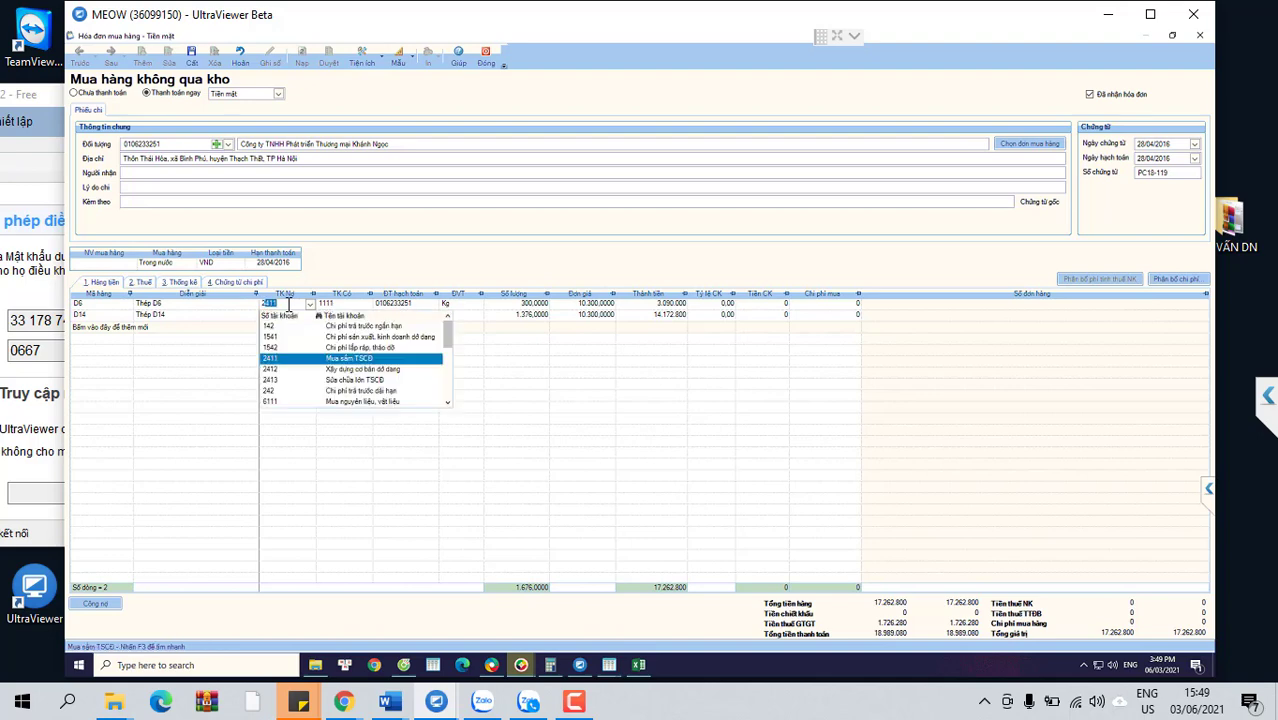
{"action": "type", "text": "12"}
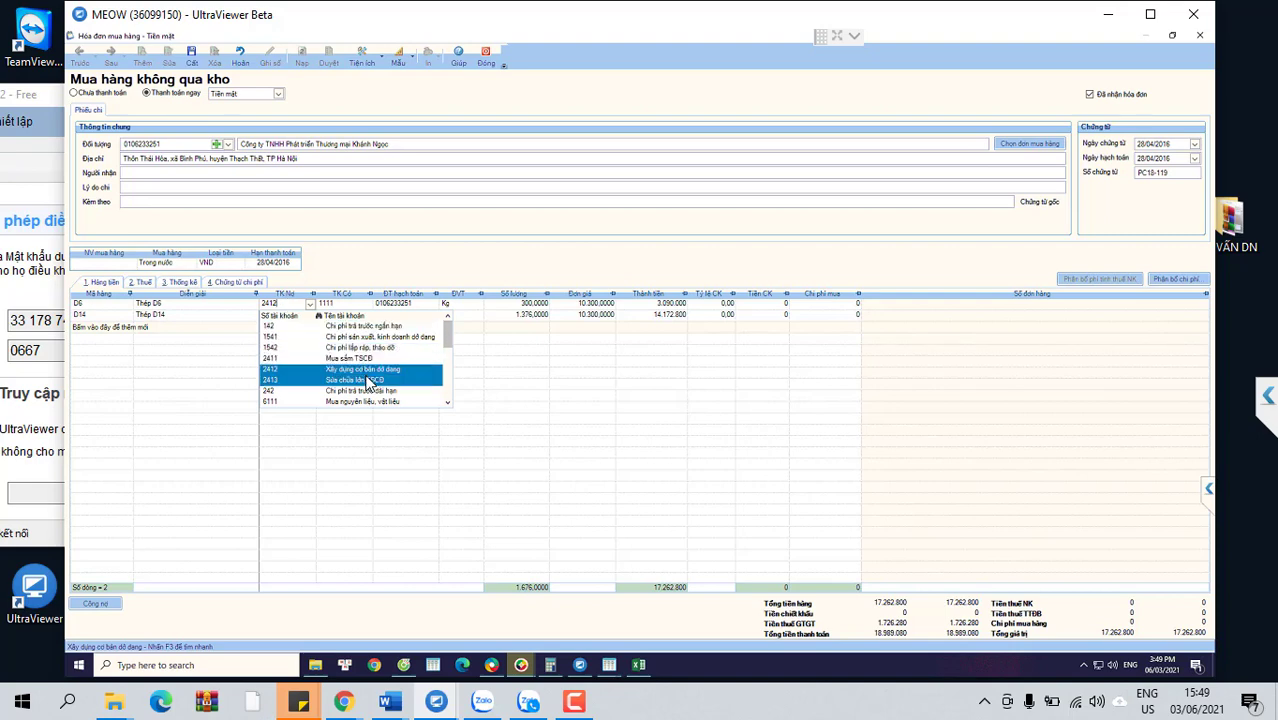
{"action": "key", "text": "Return"}
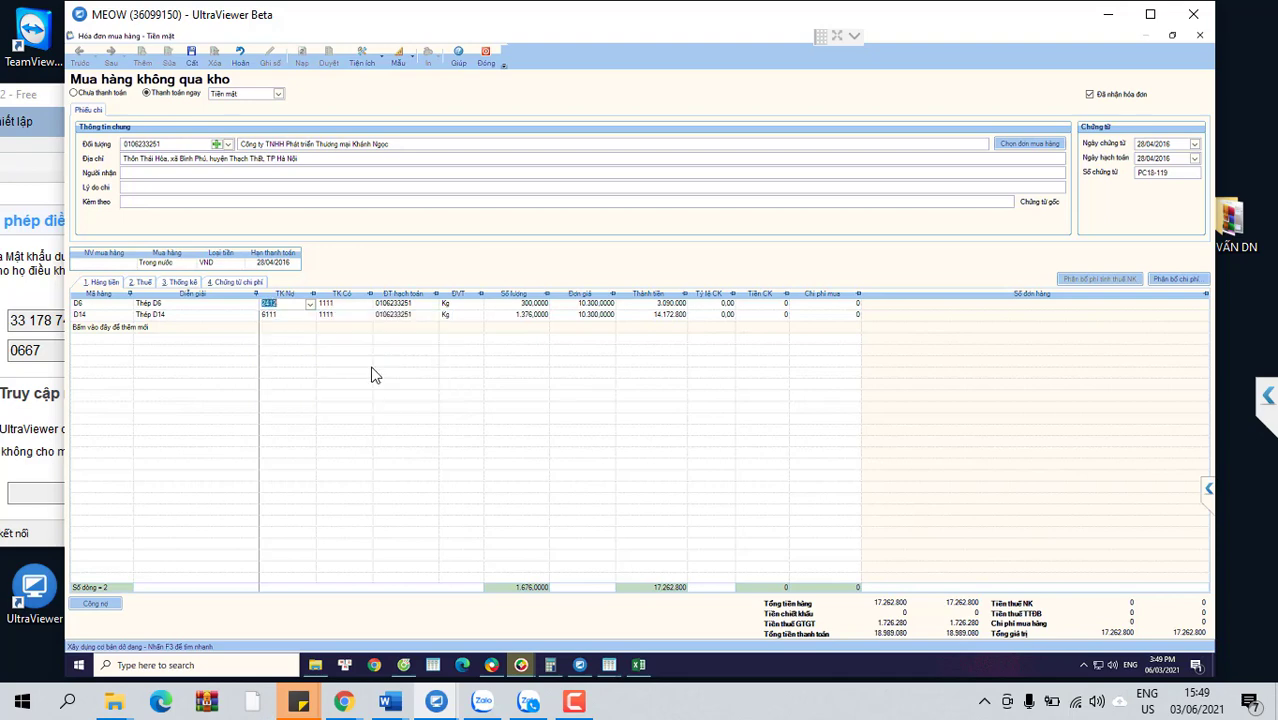
Step: Set the Thép D14 line's debit account to 2412 and save the purchase voucher
{"action": "left_click", "coordinate": [277, 318]}
{"action": "type", "text": "6412"}
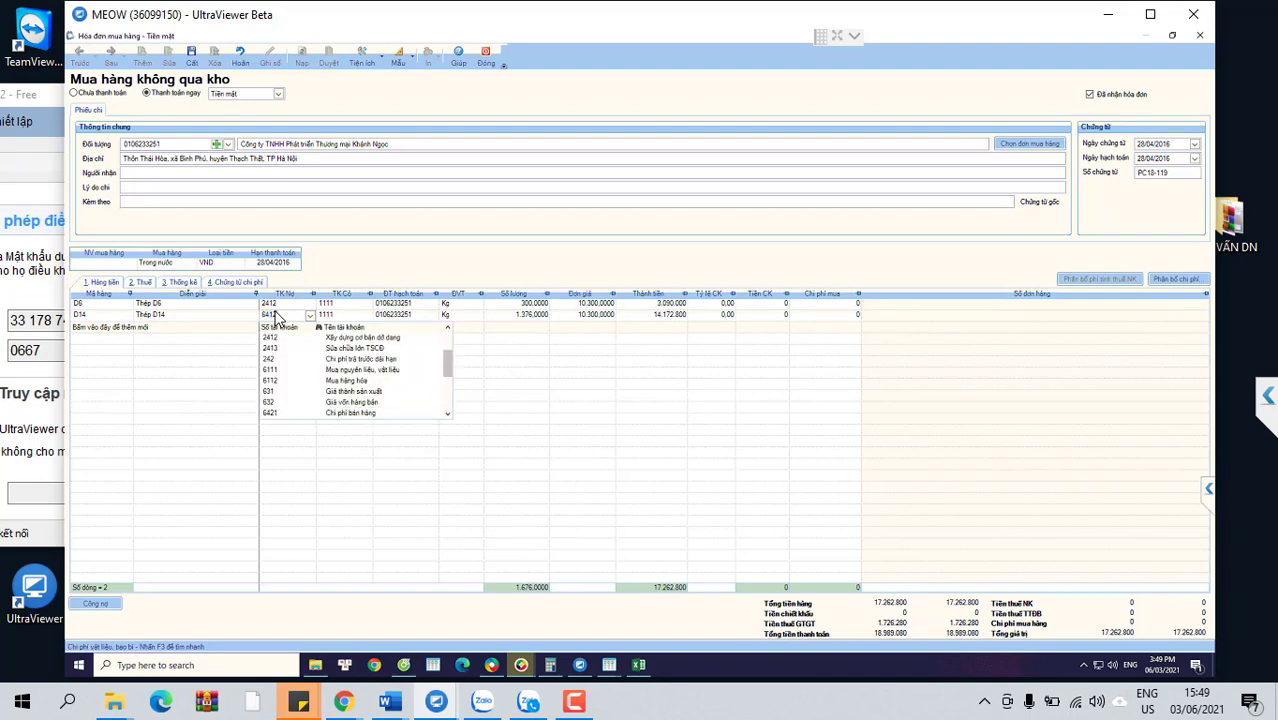
{"action": "key", "text": "Tab"}
{"action": "left_click", "coordinate": [278, 317]}
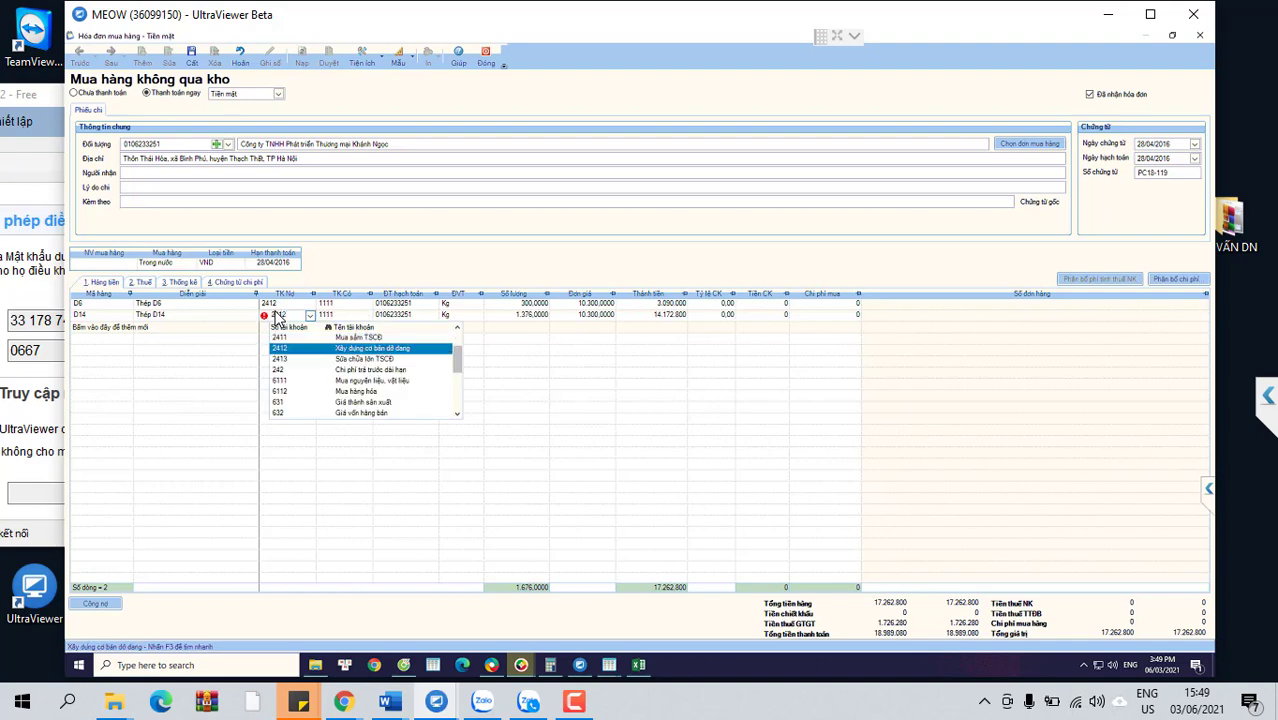
{"action": "key", "text": "Tab"}
{"action": "key", "text": "ctrl+s"}
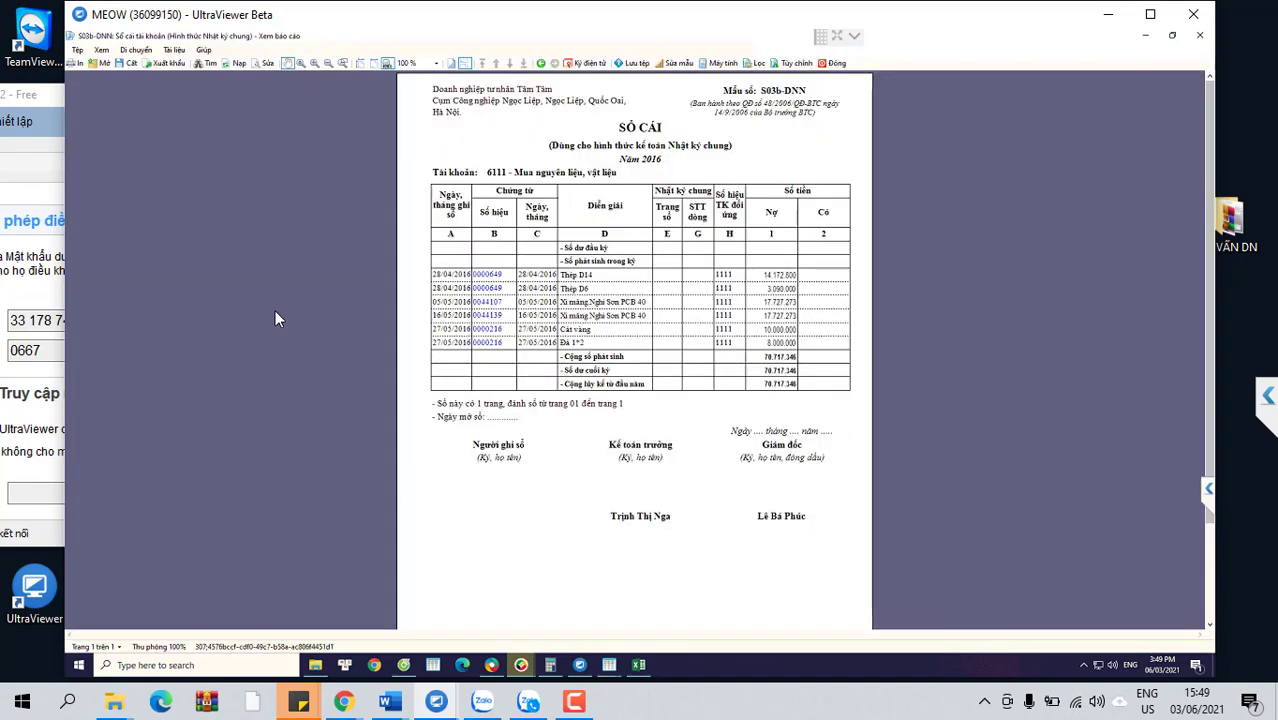
Step: From the account 6111 ledger, set the 05/05/2016 Xi măng Nghi Sơn PCB 40 purchase line's debit account to 2412, save and close the voucher
{"action": "double_click", "coordinate": [520, 302]}
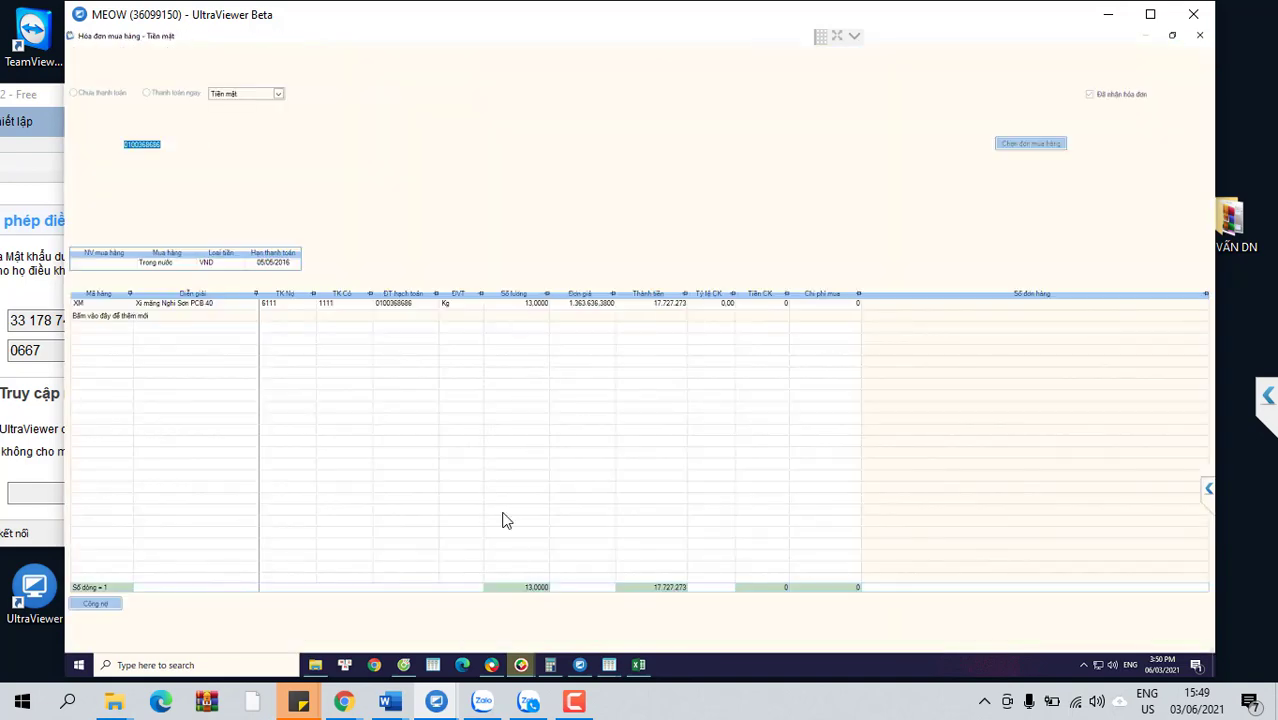
{"action": "key", "text": "ctrl+e"}
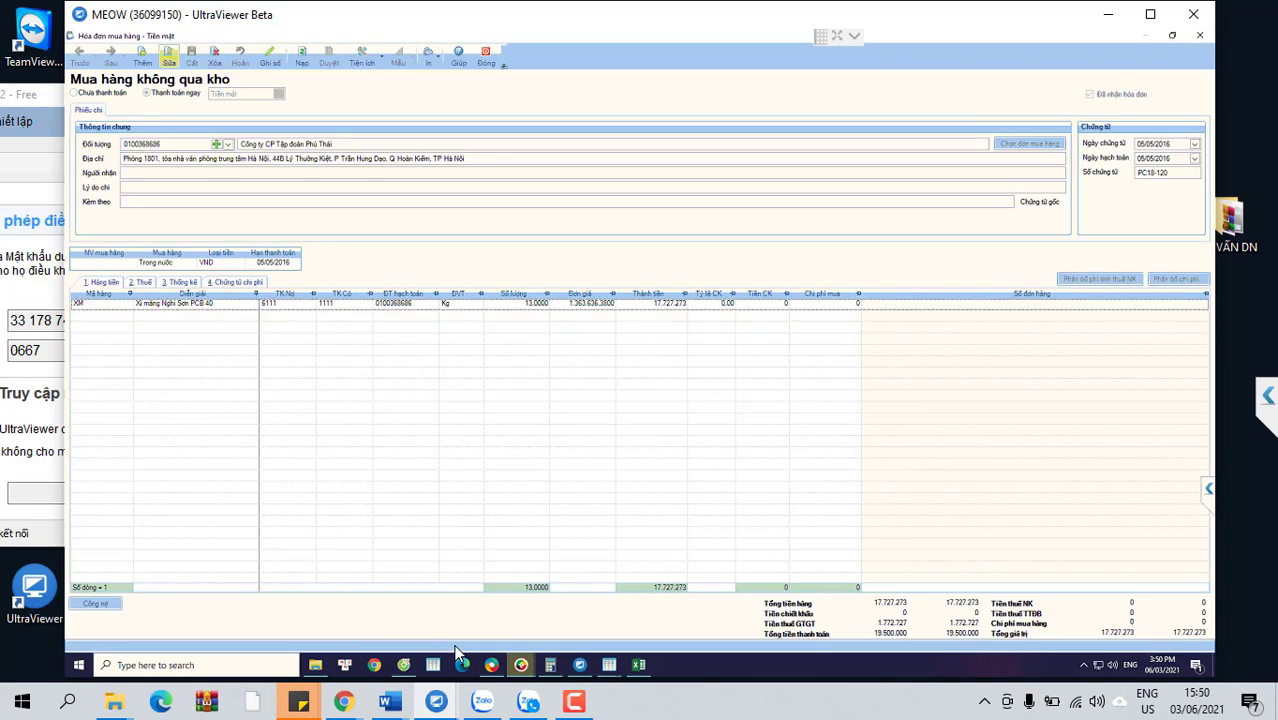
{"action": "type", "text": "2411"}
{"action": "type", "text": "2412"}
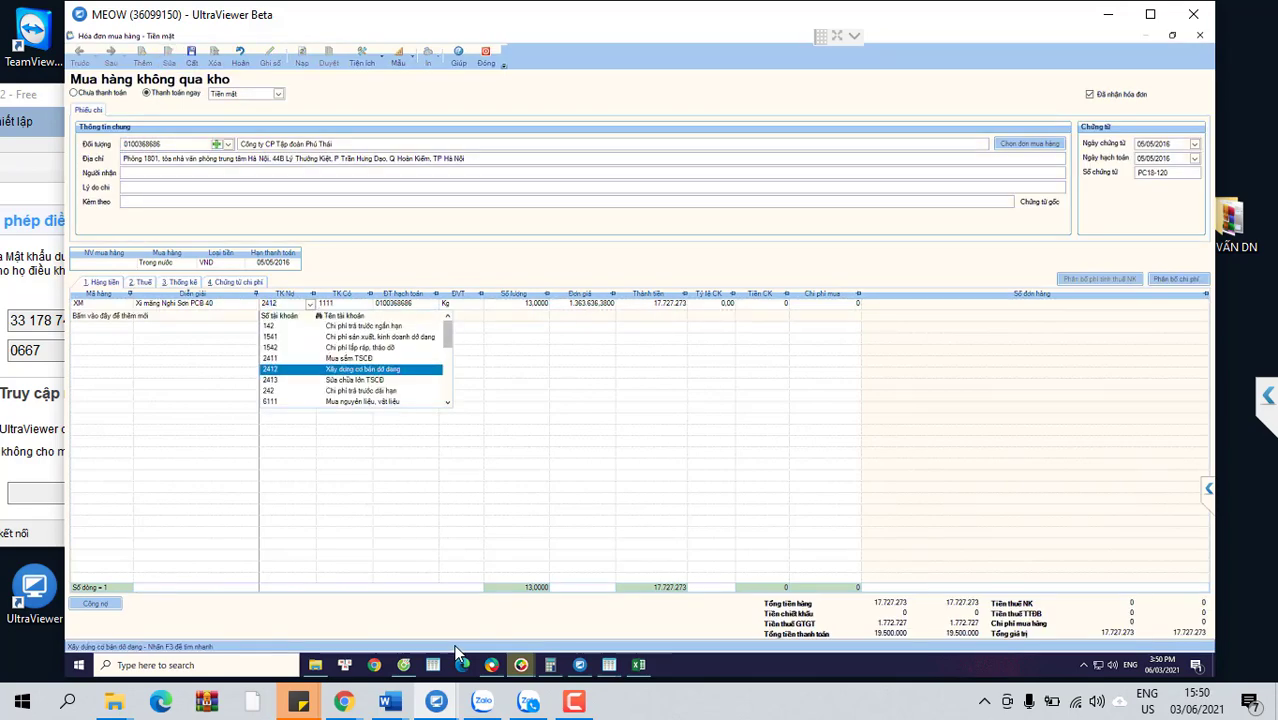
{"action": "key", "text": "Return"}
{"action": "key", "text": "ctrl+s"}
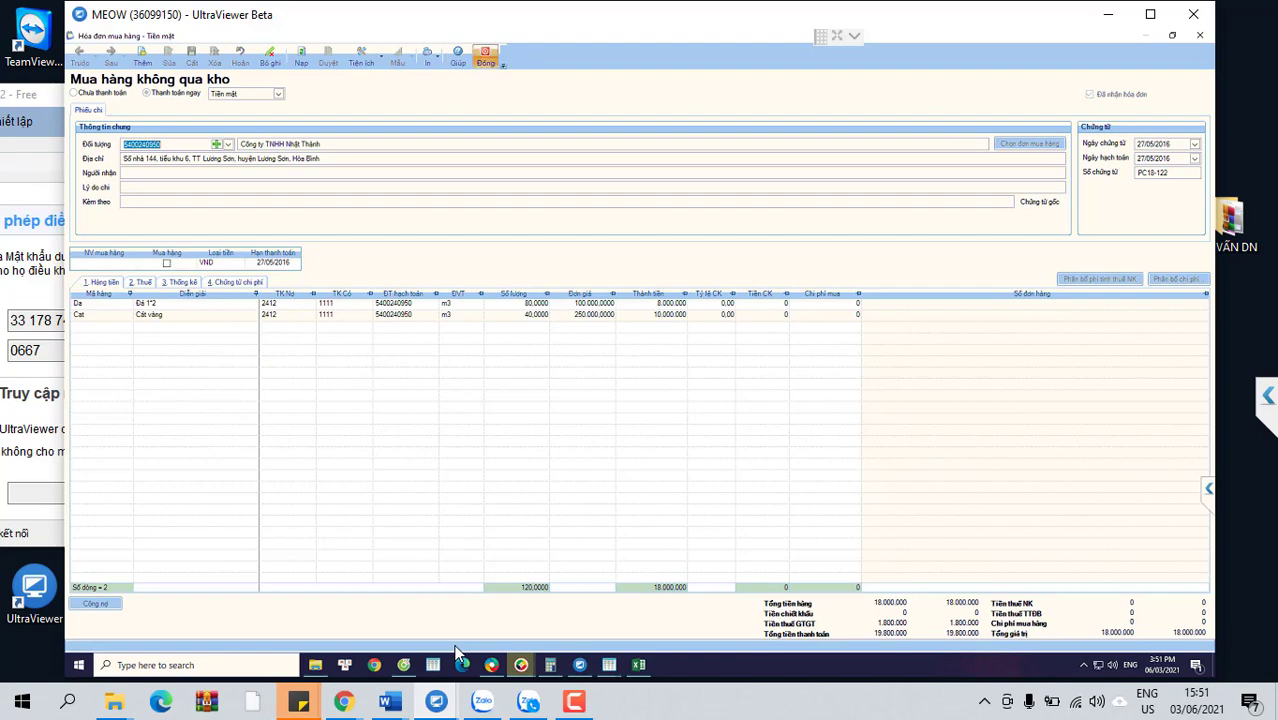
{"action": "key", "text": "Escape"}
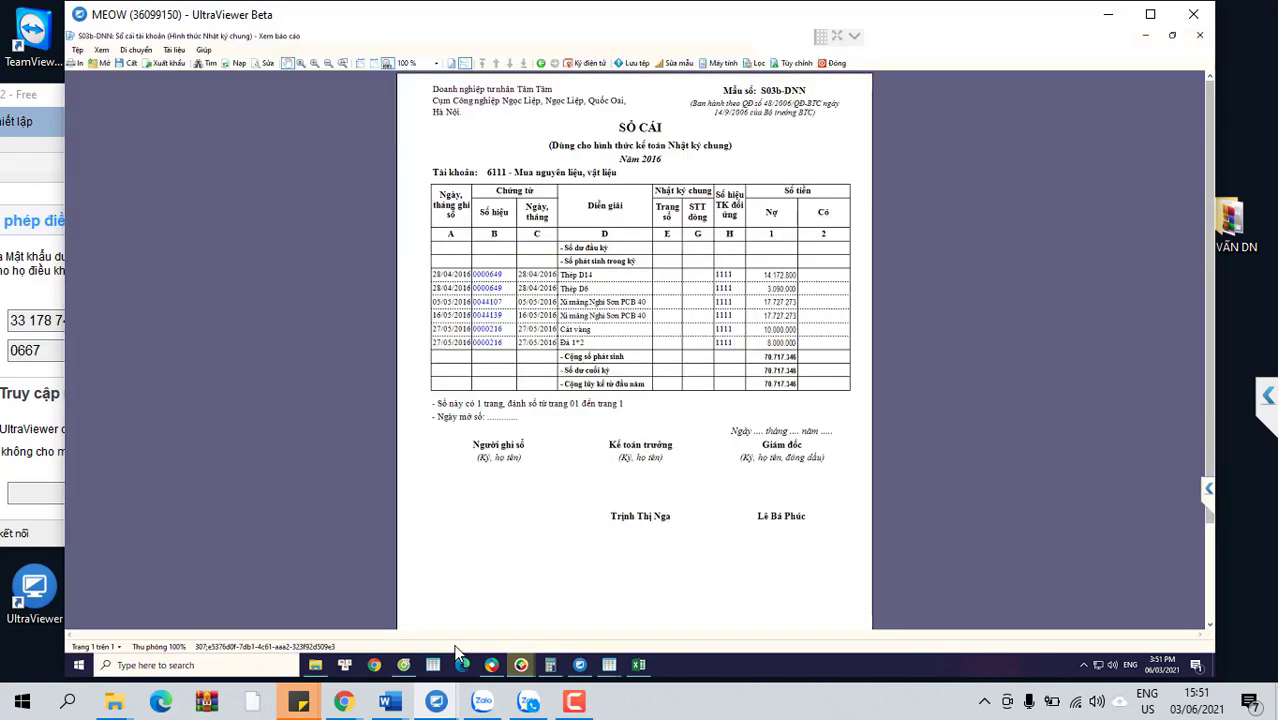
Step: Leave the account 6111 ledger, check the last accounts of the account balance report, and close the report and report list
{"action": "key", "text": "Escape"}
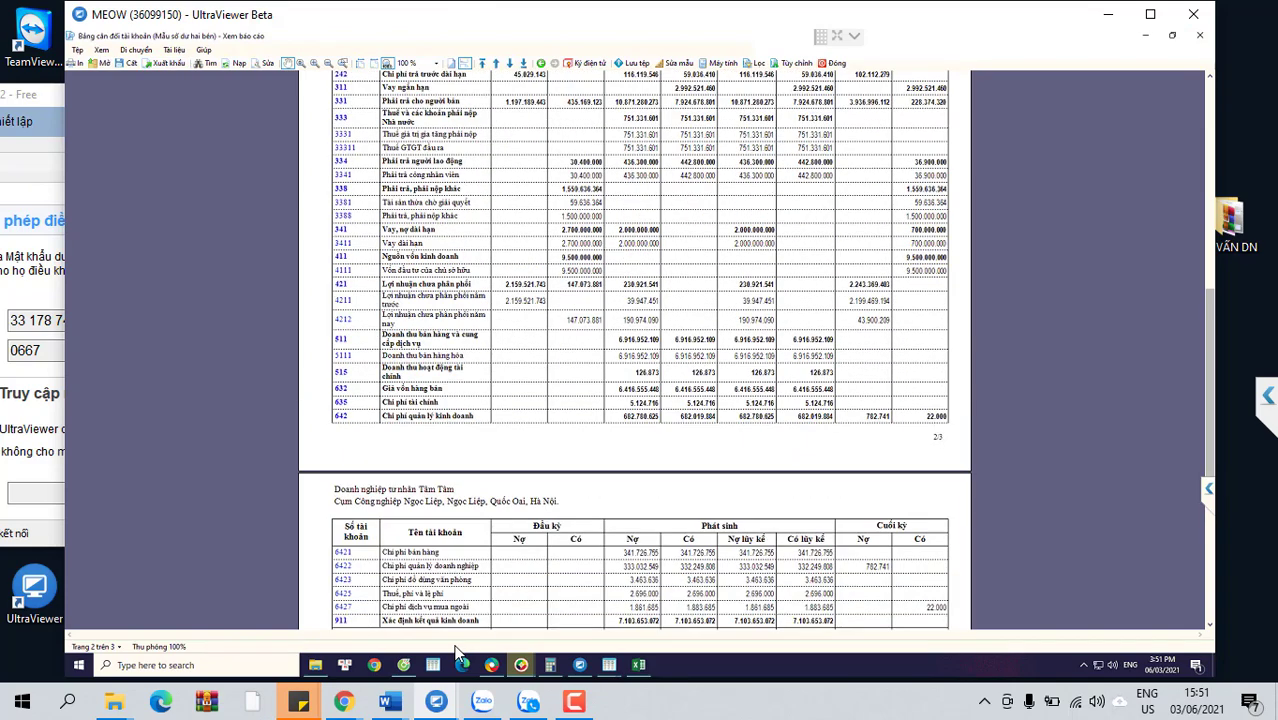
{"action": "scroll", "coordinate": [660, 505], "scroll_direction": "down", "scroll_amount": 3}
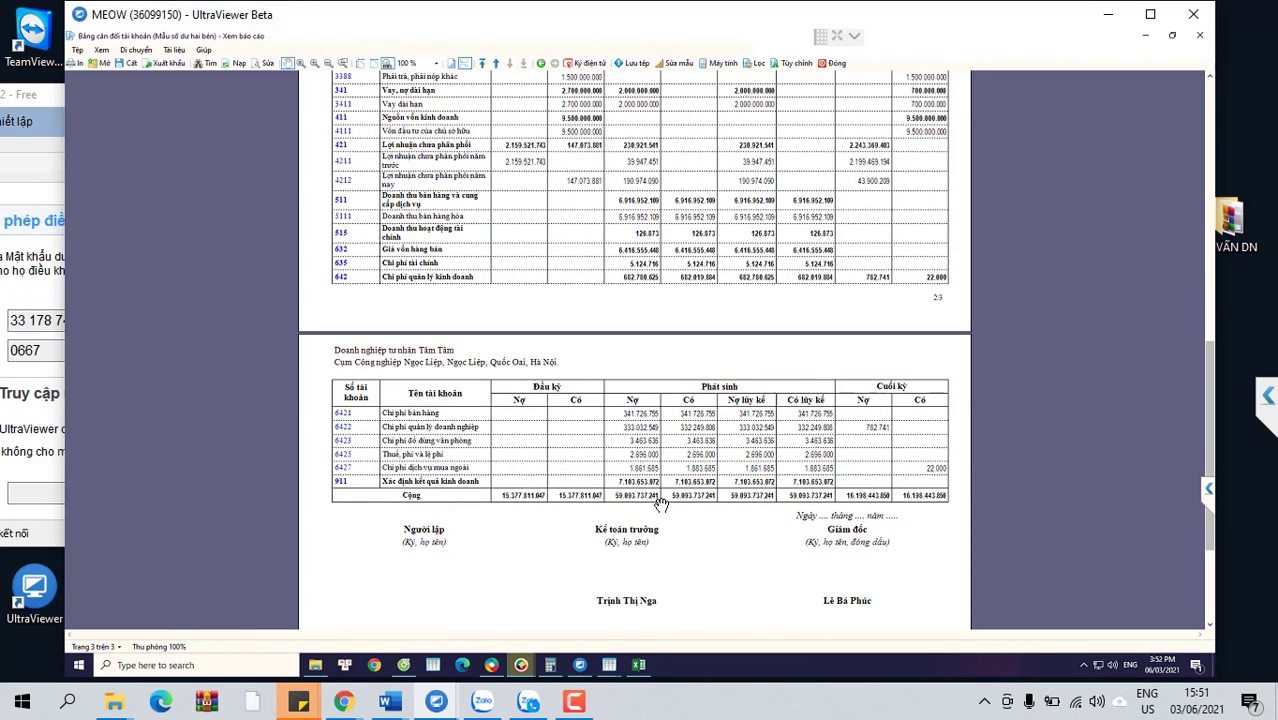
{"action": "key", "text": "Escape"}
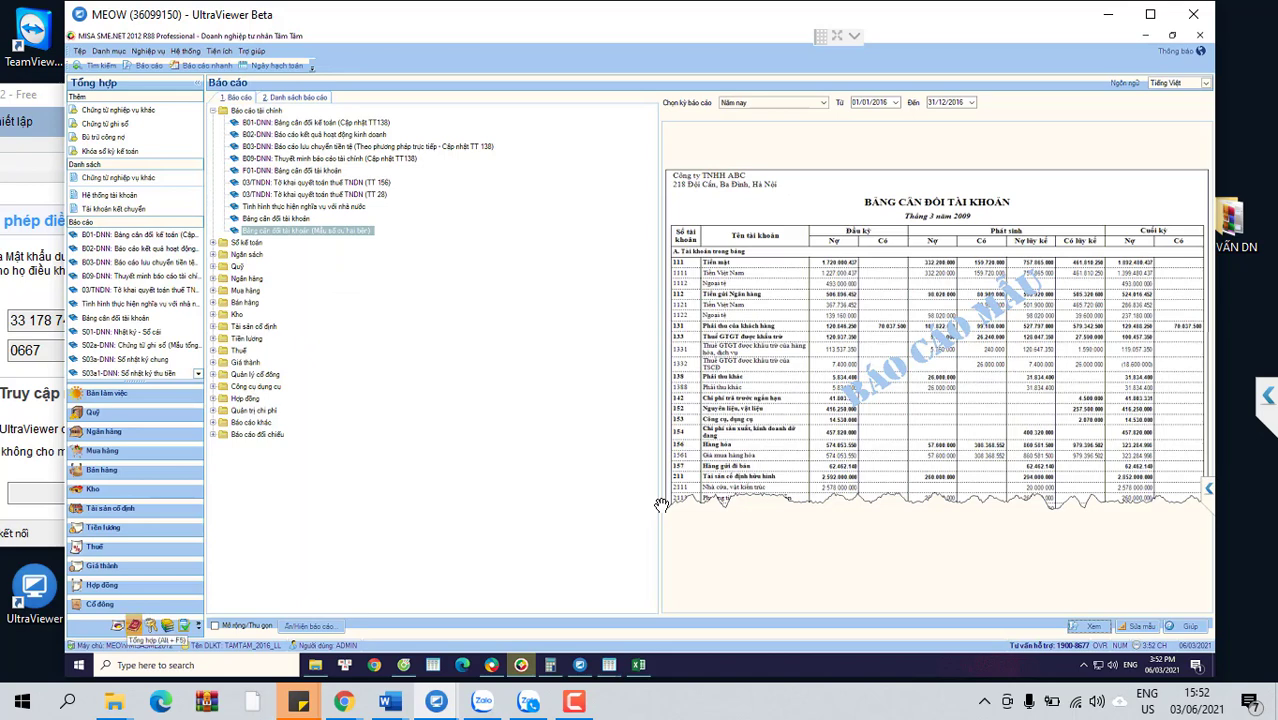
{"action": "key", "text": "Escape"}
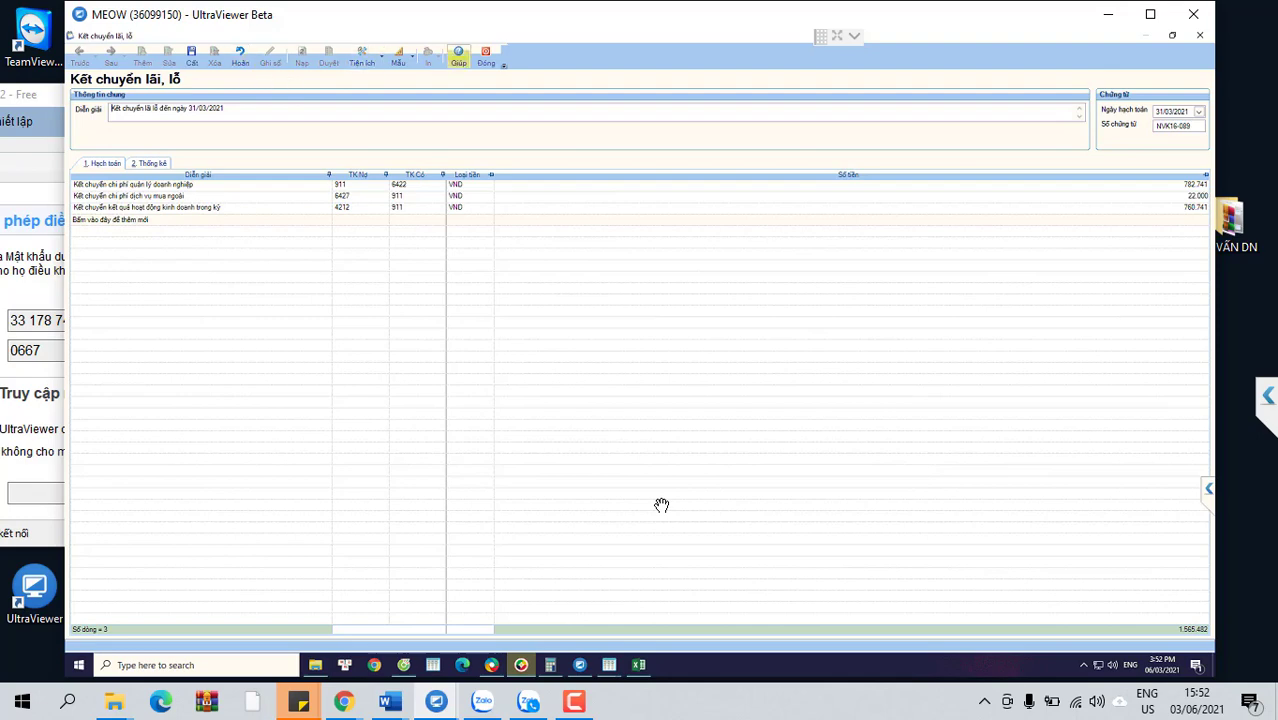
Step: Close the new Kết chuyển lãi, lỗ voucher dated 31/03/2021 without saving its data
{"action": "left_click", "coordinate": [486, 55]}
{"action": "key", "text": "Right"}
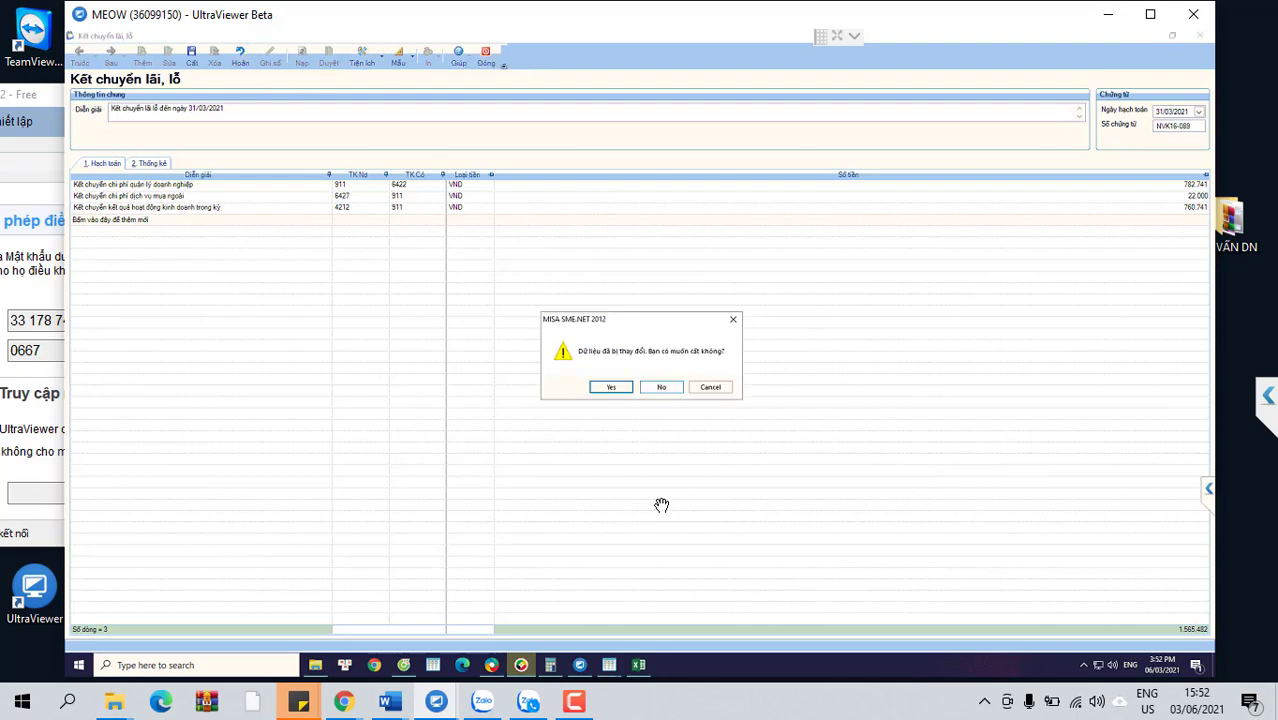
{"action": "key", "text": "Right"}
{"action": "key", "text": "Left"}
{"action": "key", "text": "Right"}
{"action": "key", "text": "Return"}
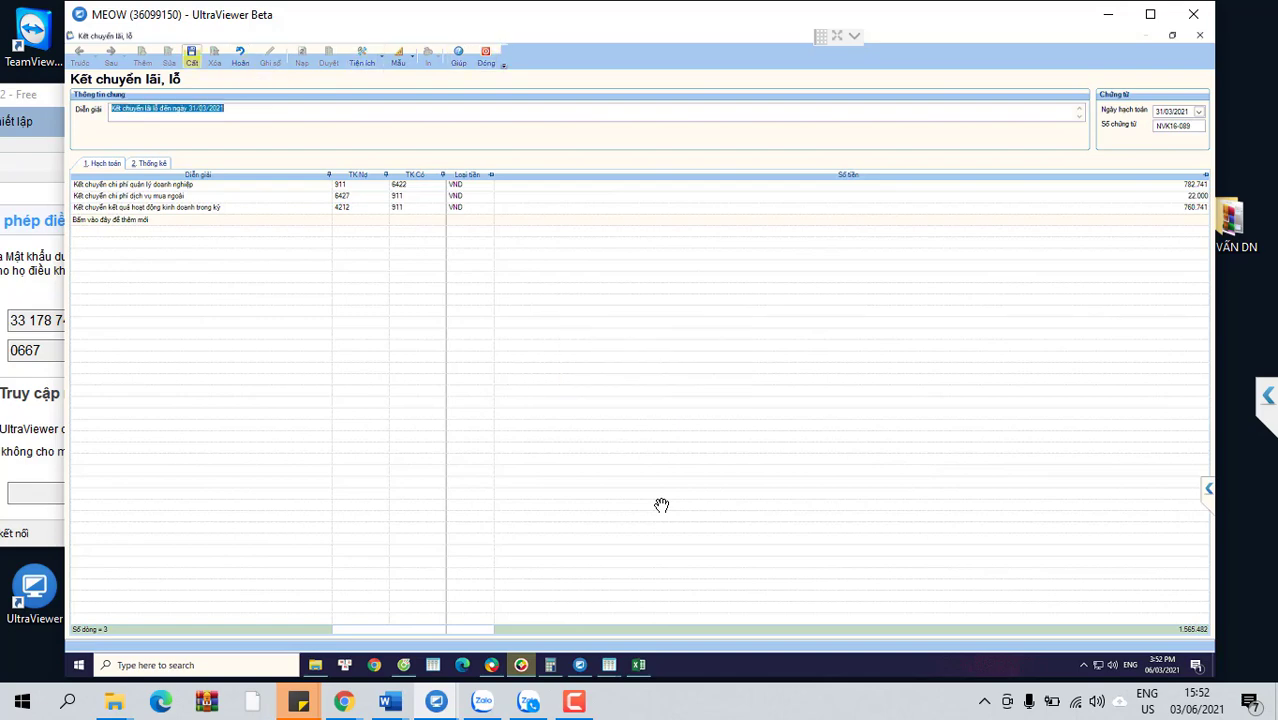
{"action": "left_click", "coordinate": [486, 55]}
{"action": "key", "text": "Right"}
{"action": "key", "text": "Return"}
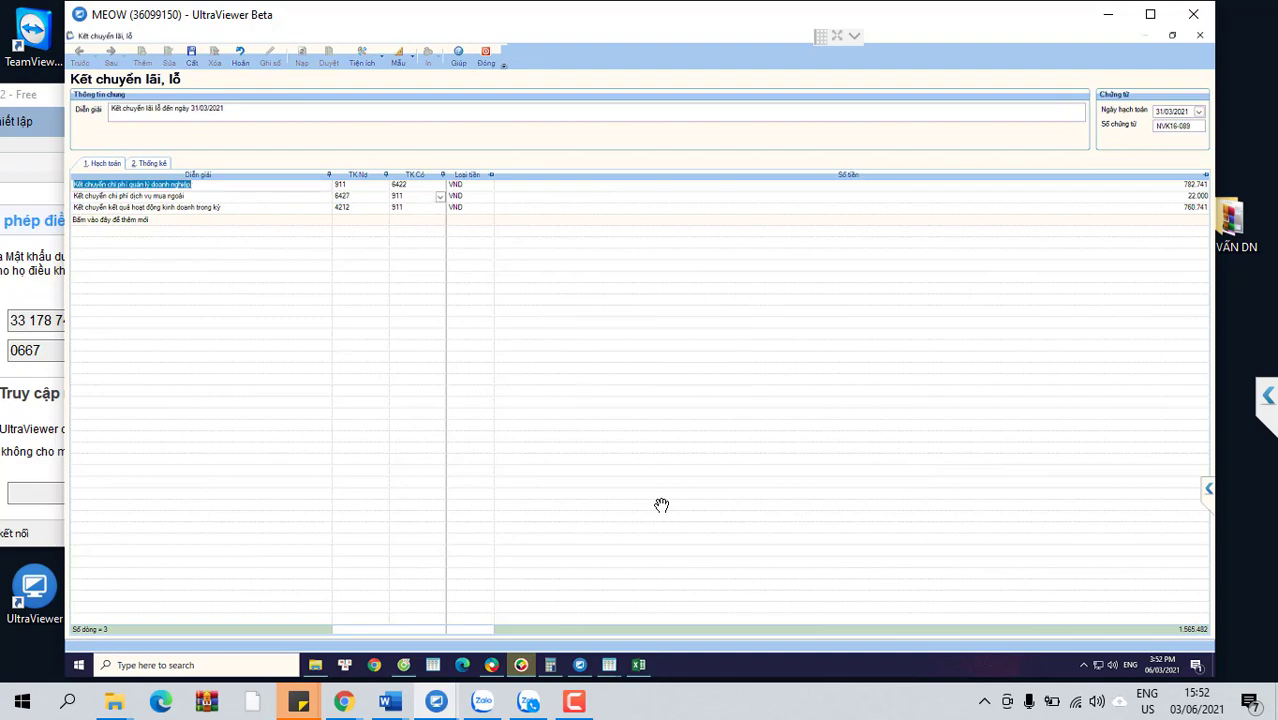
{"action": "left_click", "coordinate": [486, 55]}
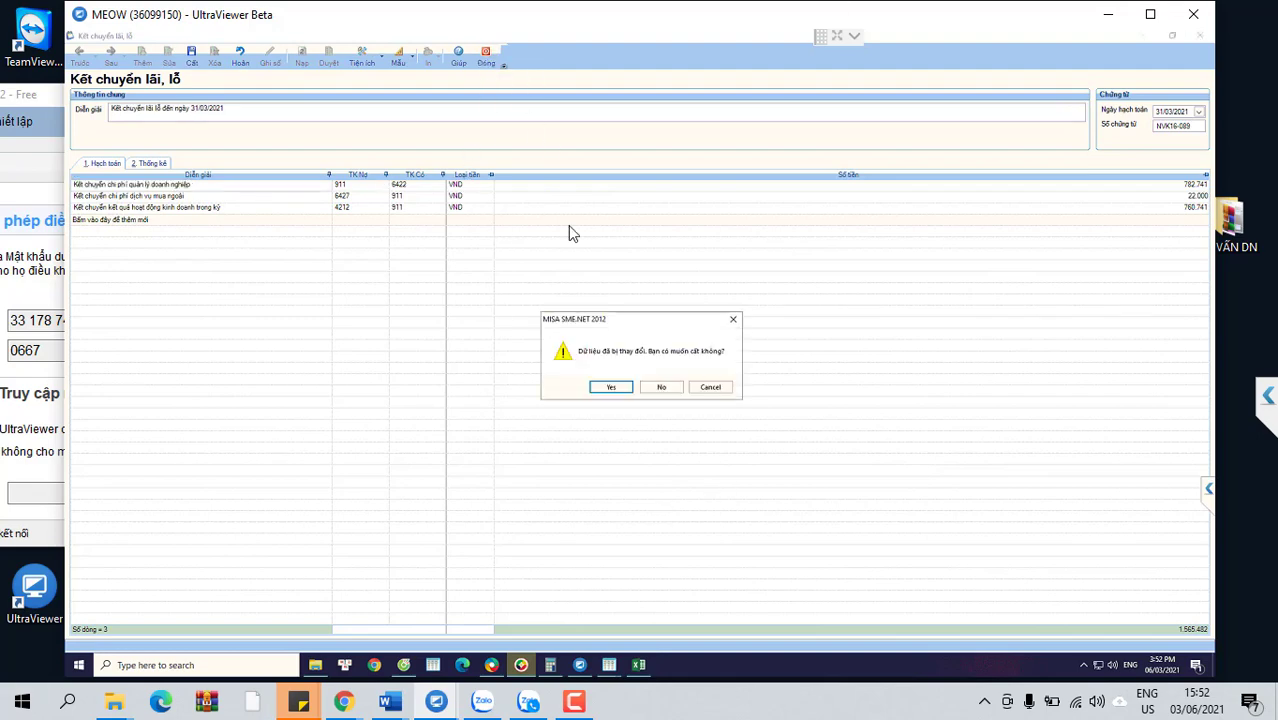
{"action": "left_click", "coordinate": [660, 387]}
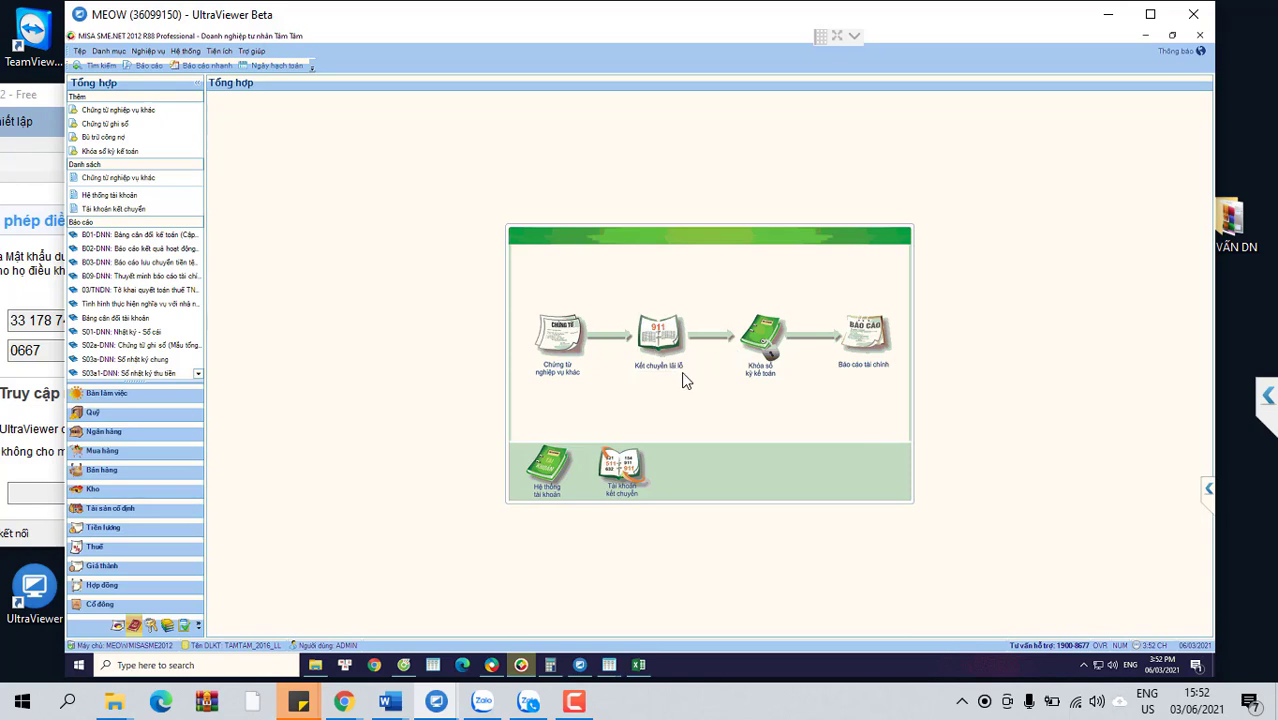
Step: Open the Kết chuyển lãi, lỗ list, then unpost and delete the existing 31/12/2016 transfer voucher
{"action": "left_click", "coordinate": [685, 380]}
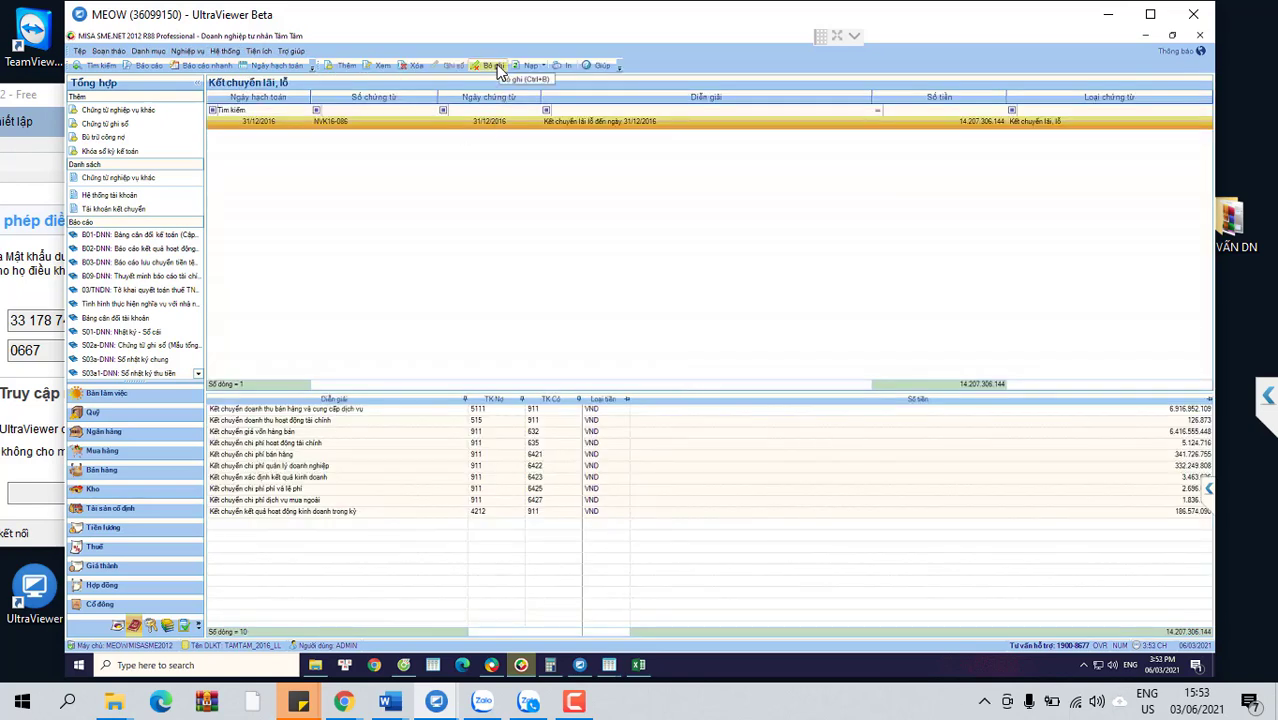
{"action": "left_click", "coordinate": [497, 68]}
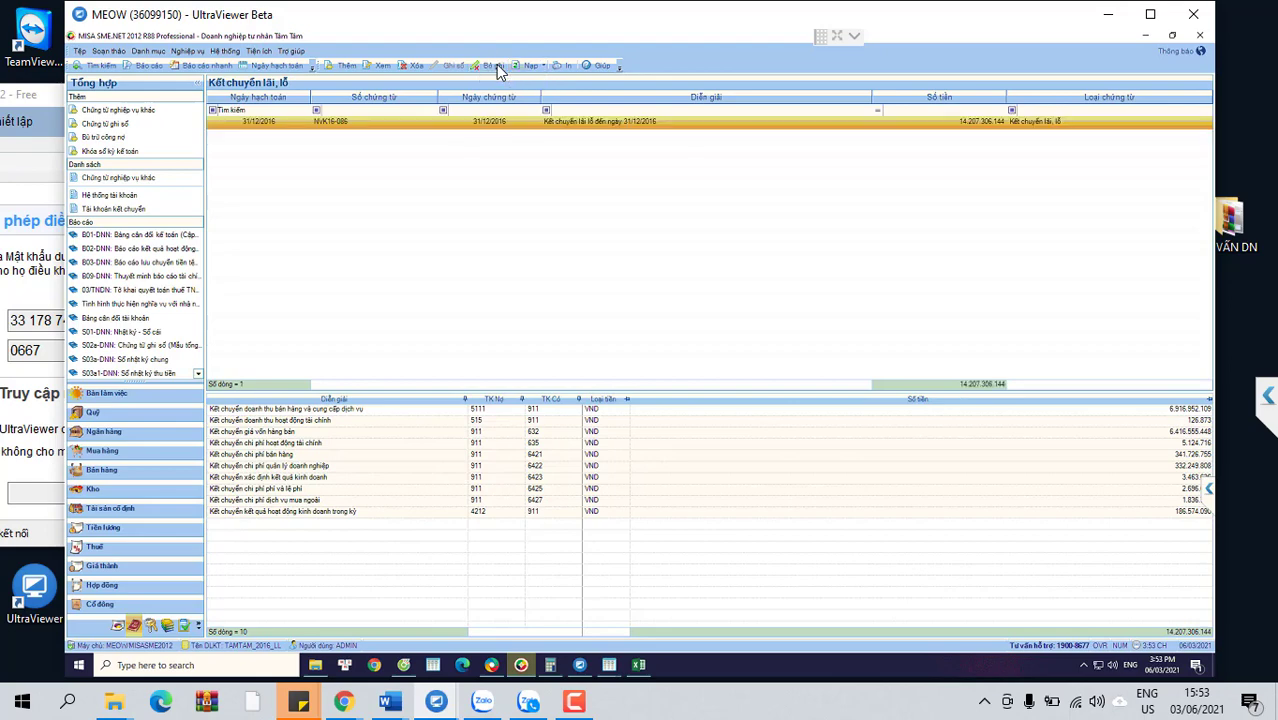
{"action": "left_click", "coordinate": [498, 68]}
{"action": "key", "text": "Menu"}
{"action": "key", "text": "Down"}
{"action": "key", "text": "Down"}
{"action": "key", "text": "Down"}
{"action": "key", "text": "Return"}
{"action": "key", "text": "Return"}
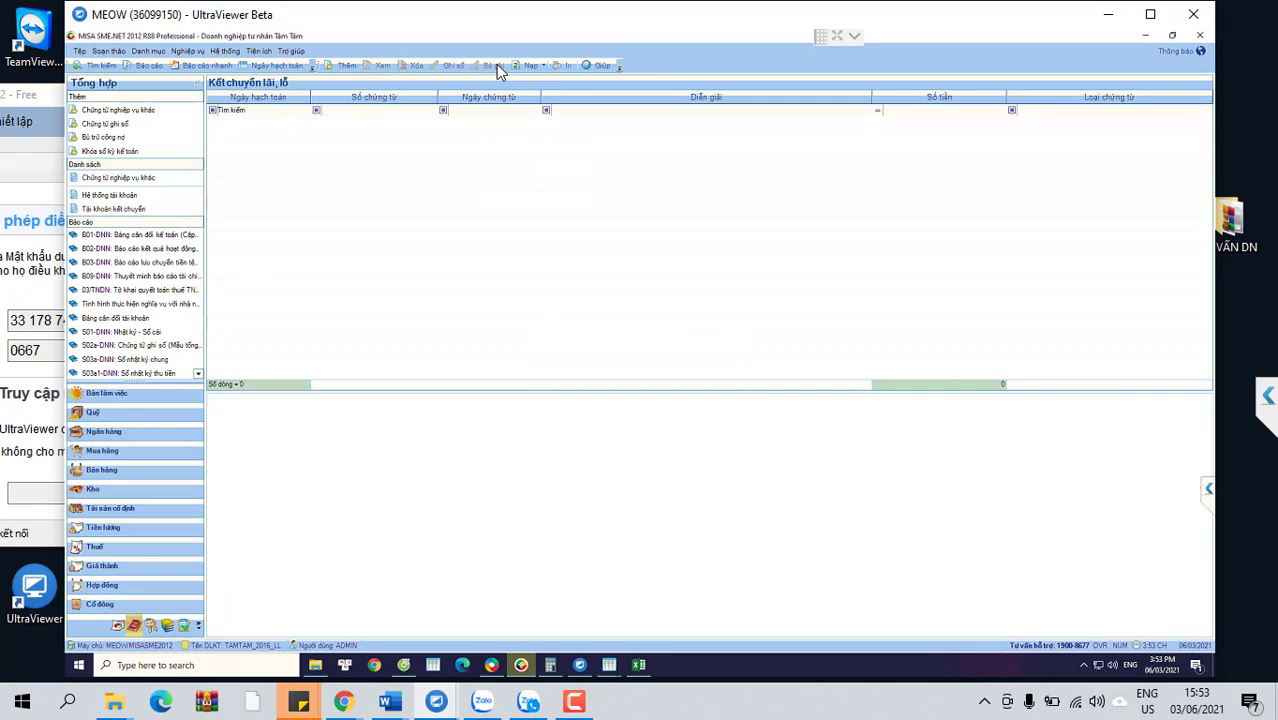
Step: Create a new Kết chuyển lãi, lỗ voucher and set its posting date to 31/12/2016
{"action": "key", "text": "ctrl+n"}
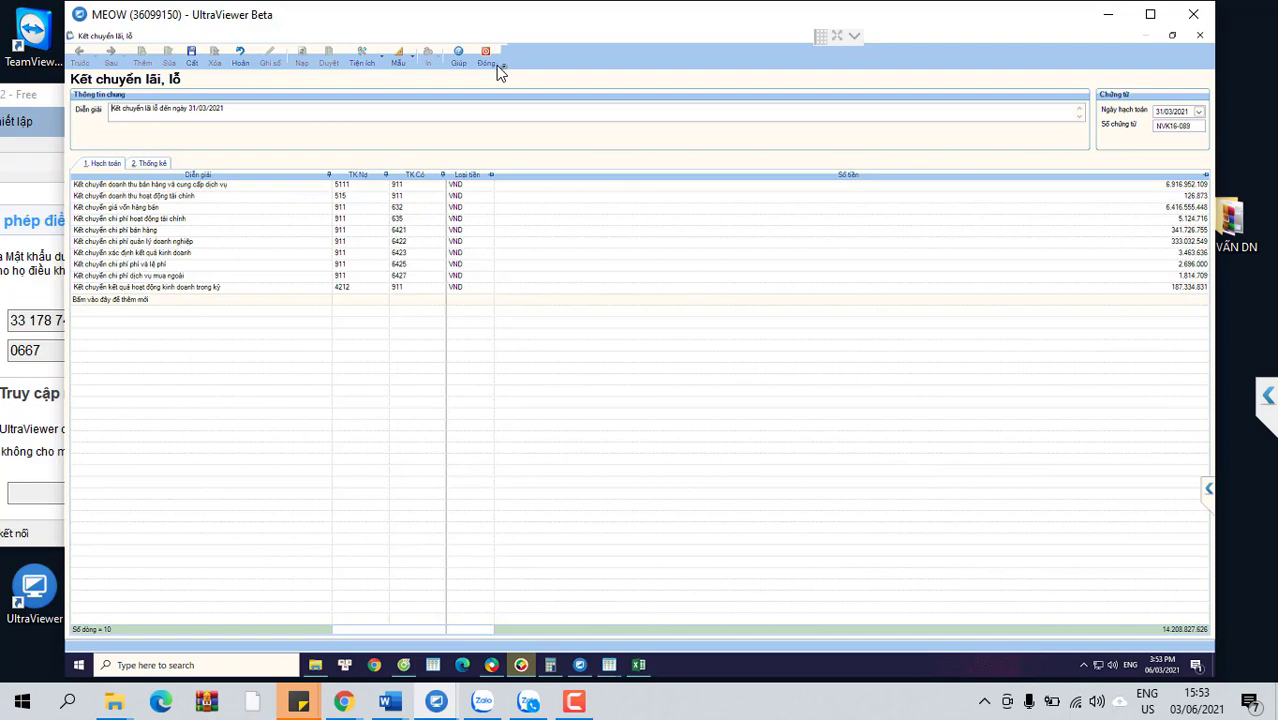
{"action": "key", "text": "Tab"}
{"action": "type", "text": "31"}
{"action": "type", "text": "122020"}
{"action": "type", "text": "6"}
Step: Examine the business result amount and the sales revenue transfer line's debit account 5111, credit account 911 and amount
{"action": "left_click", "coordinate": [1143, 288]}
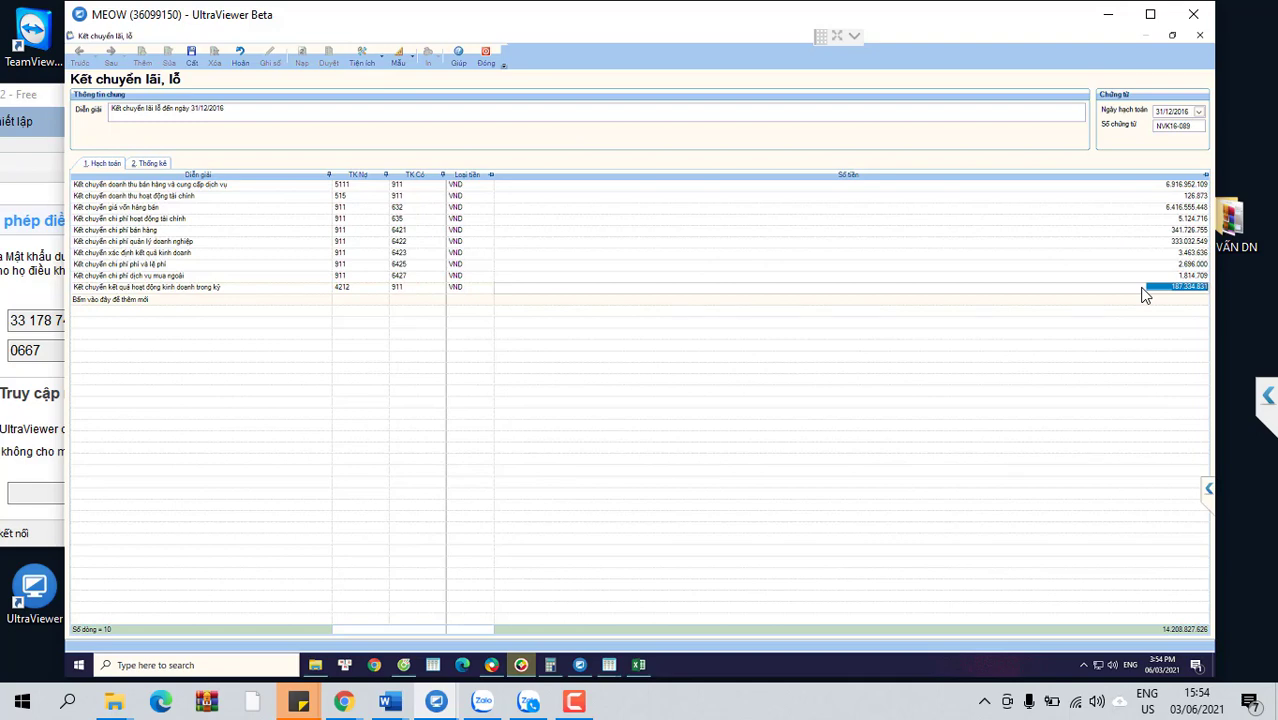
{"action": "left_click", "coordinate": [401, 187]}
{"action": "left_click", "coordinate": [356, 185]}
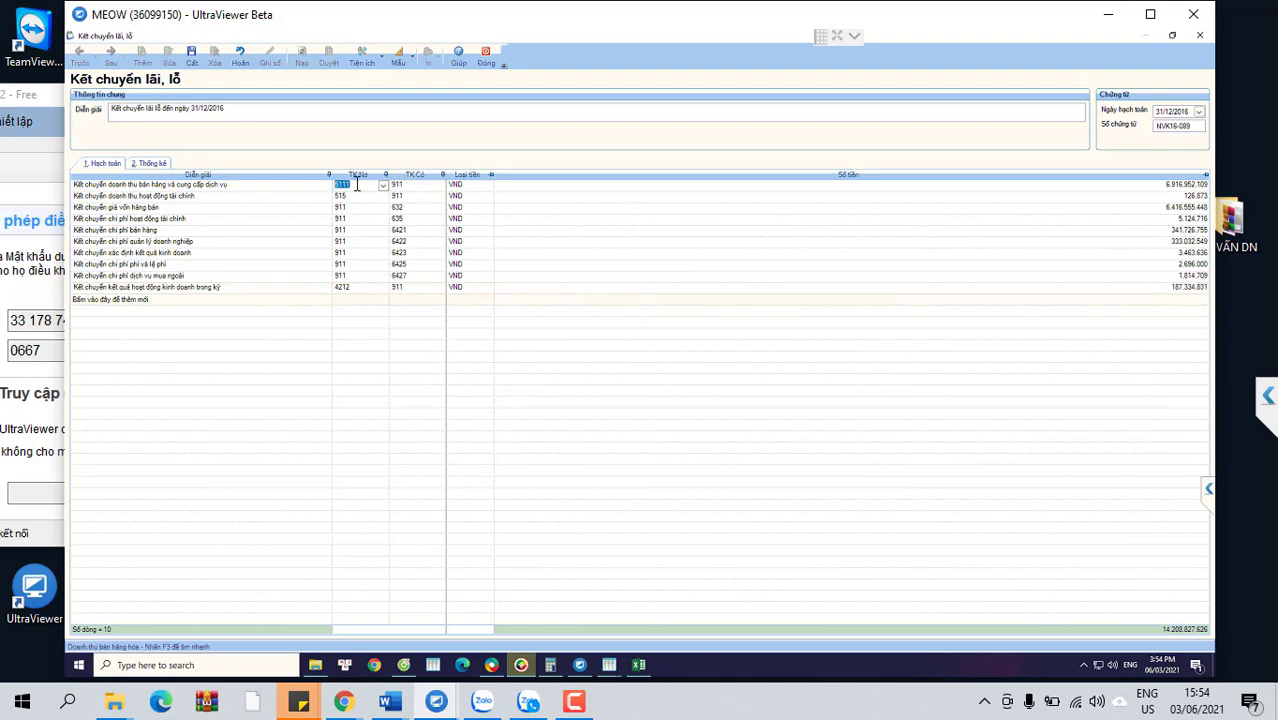
{"action": "left_click", "coordinate": [357, 185]}
{"action": "left_click_drag", "start_coordinate": [357, 181], "coordinate": [327, 179]}
{"action": "left_click", "coordinate": [404, 186]}
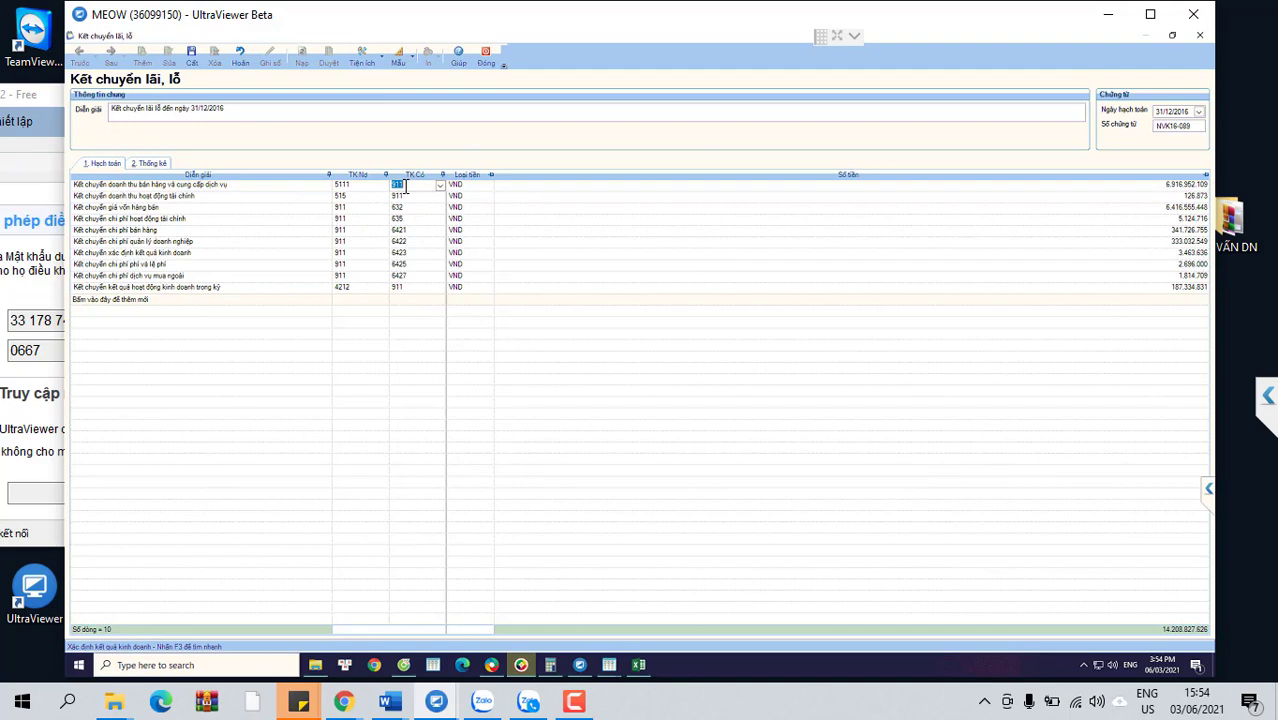
{"action": "left_click", "coordinate": [355, 185]}
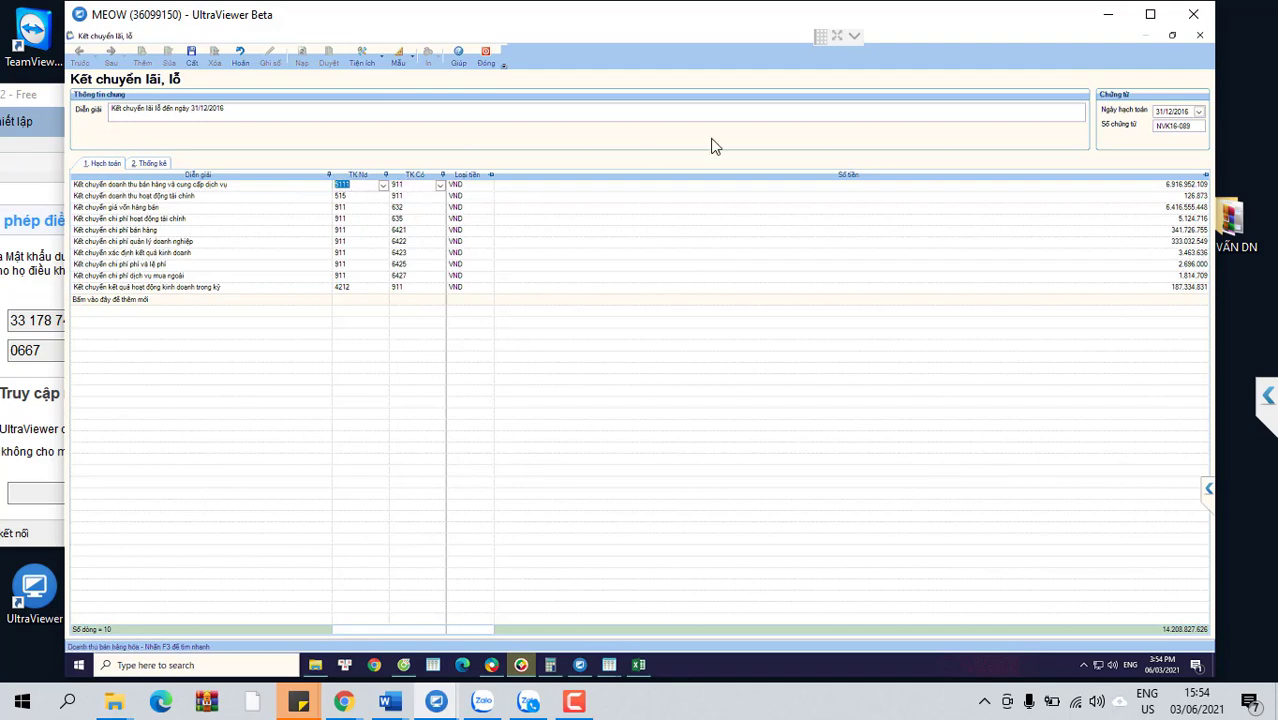
{"action": "left_click", "coordinate": [1117, 190]}
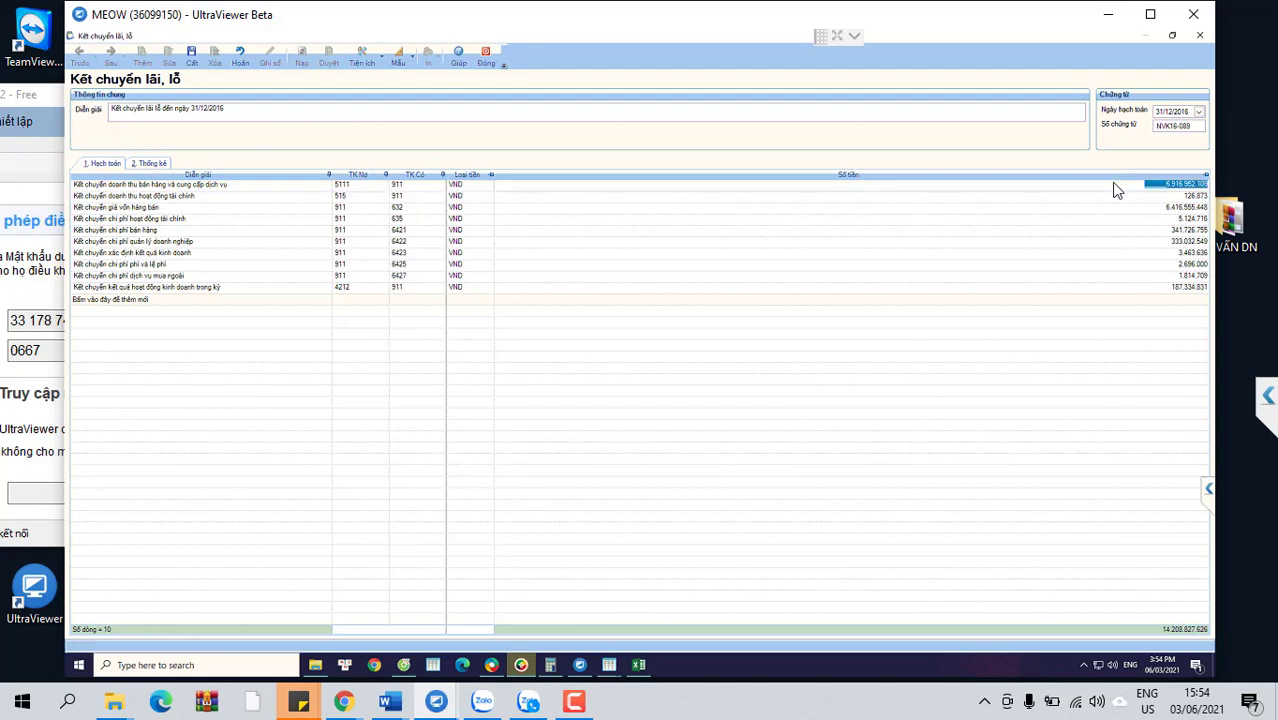
Step: Examine the transfer lines for financial income 515, cost of goods sold 632 and financial expense 635 against account 911
{"action": "left_click", "coordinate": [386, 196]}
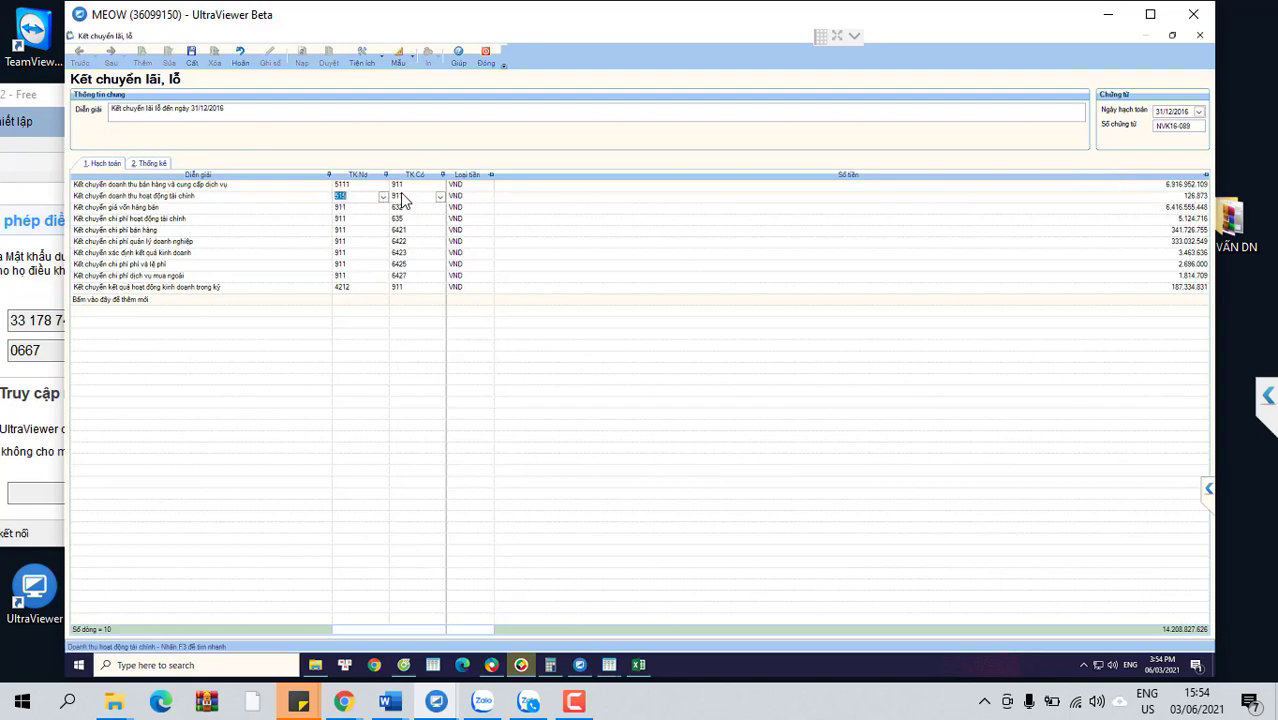
{"action": "left_click", "coordinate": [398, 196]}
{"action": "left_click", "coordinate": [1183, 198]}
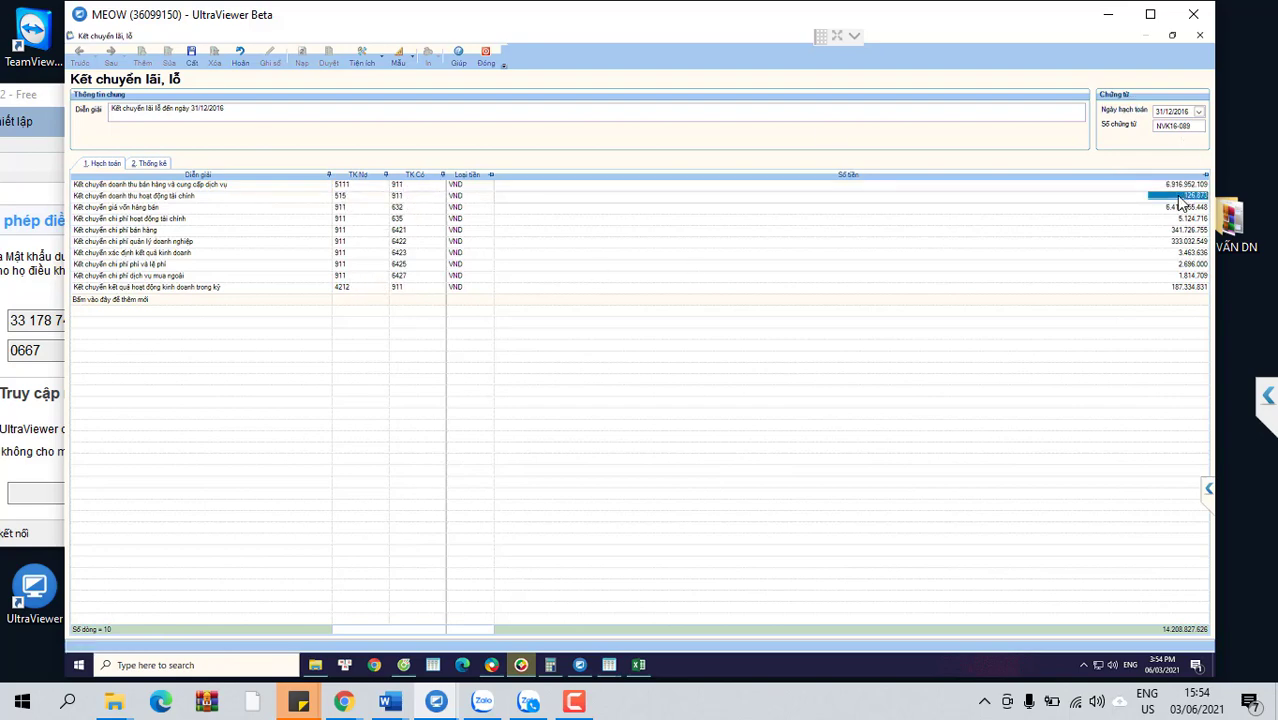
{"action": "left_click", "coordinate": [400, 207]}
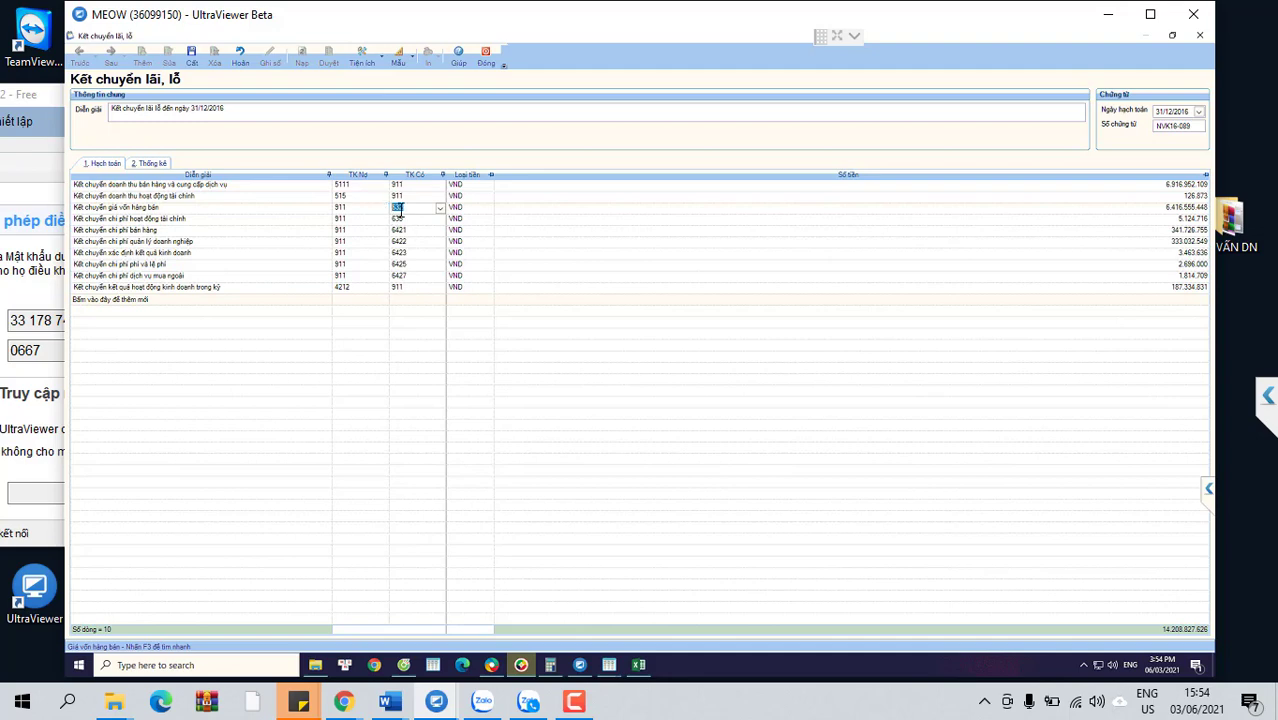
{"action": "left_click", "coordinate": [357, 209]}
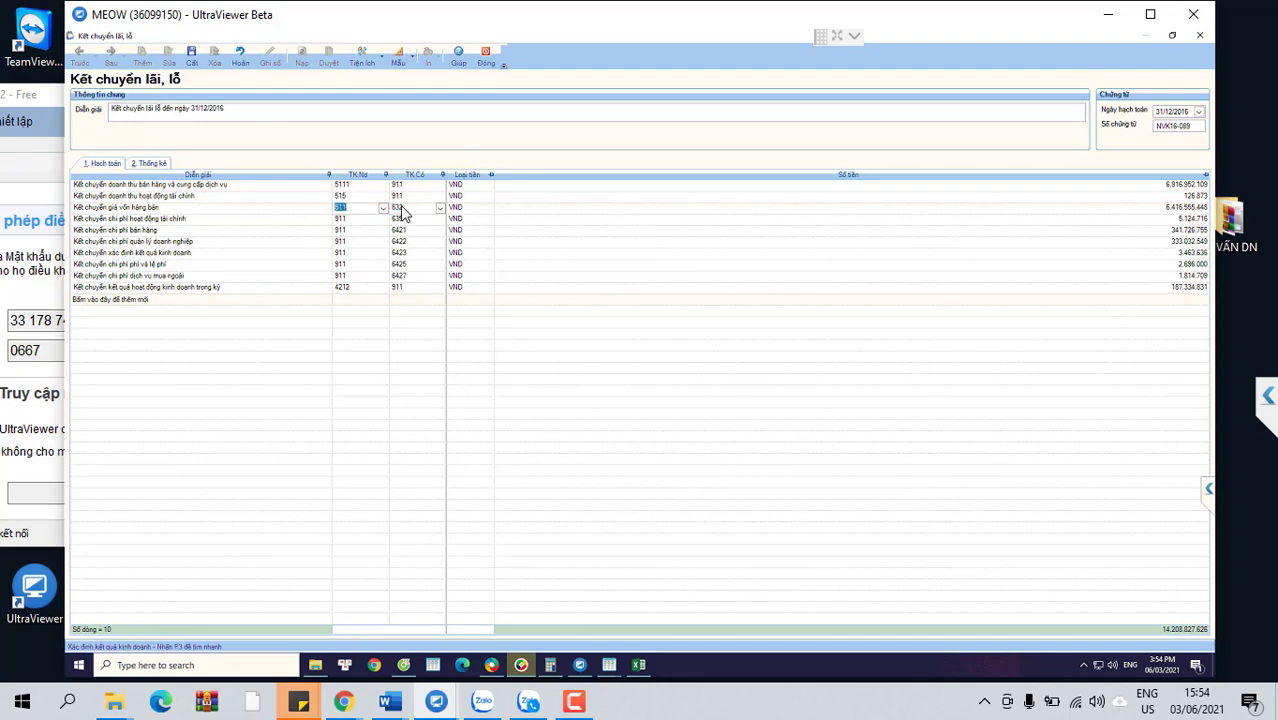
{"action": "left_click", "coordinate": [401, 207]}
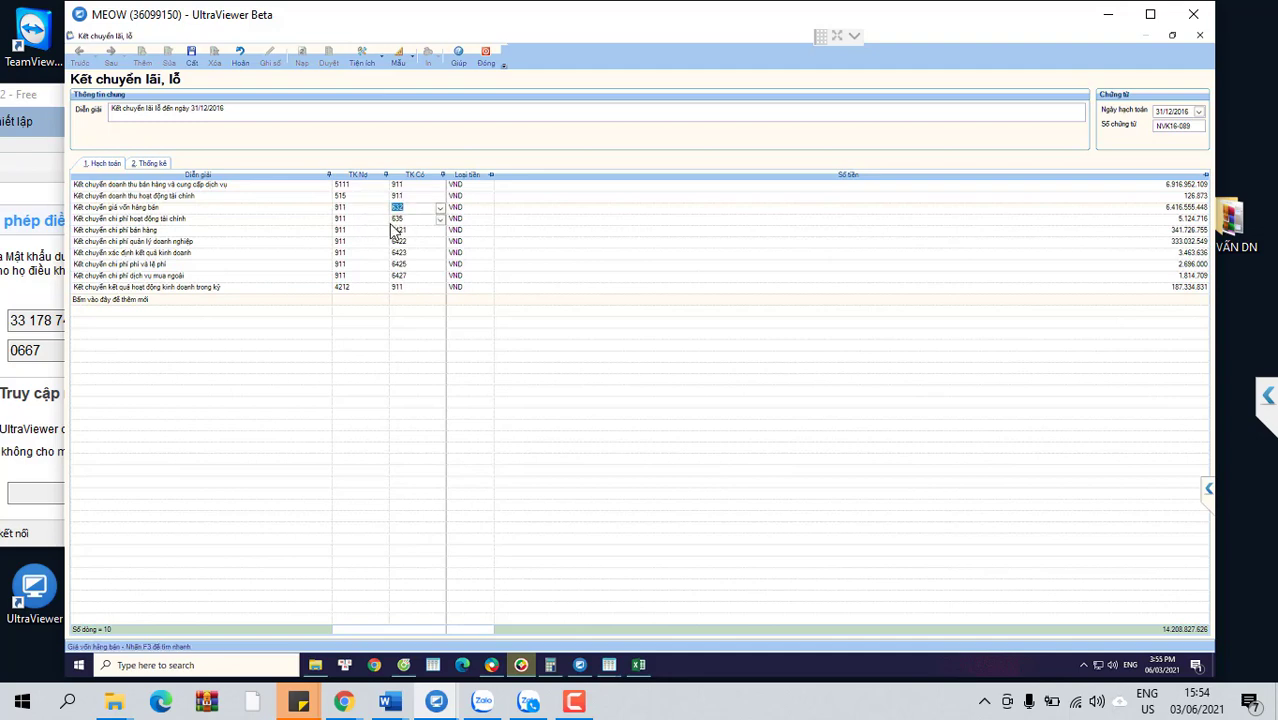
{"action": "left_click", "coordinate": [397, 219]}
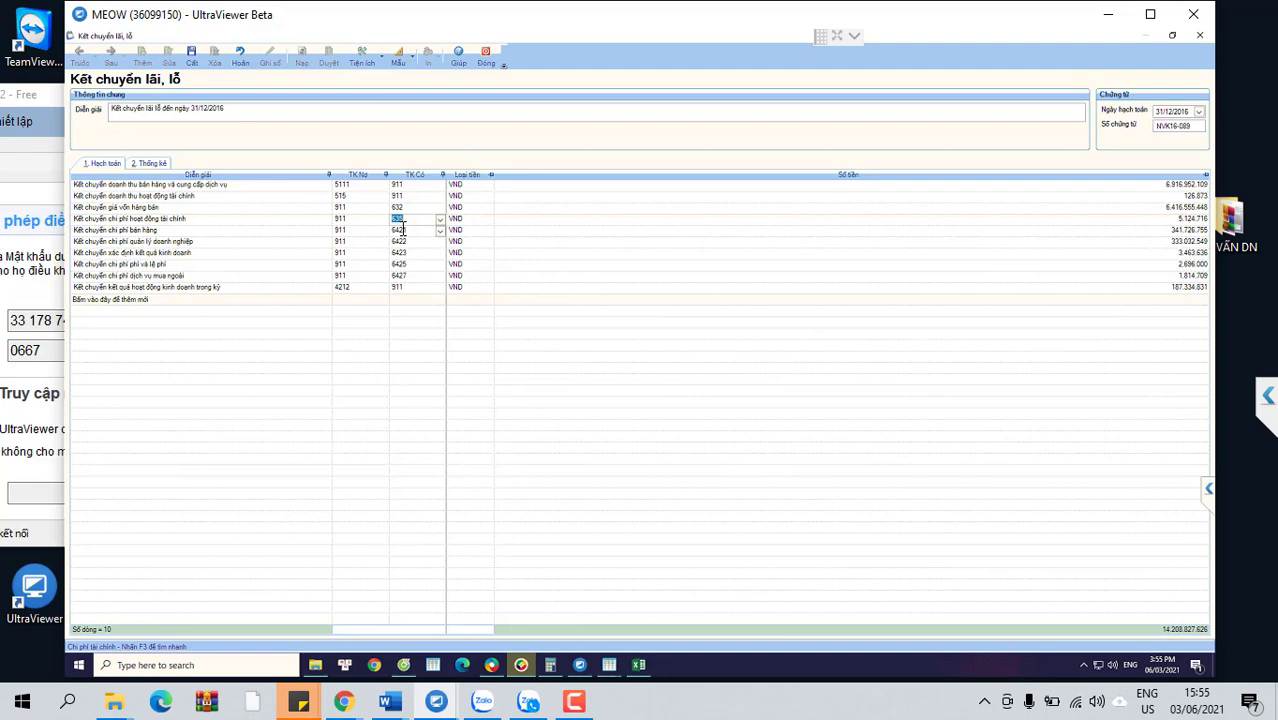
Step: Examine the business result transfer line's debit account 4212, credit account 911 and amount
{"action": "left_click", "coordinate": [345, 287]}
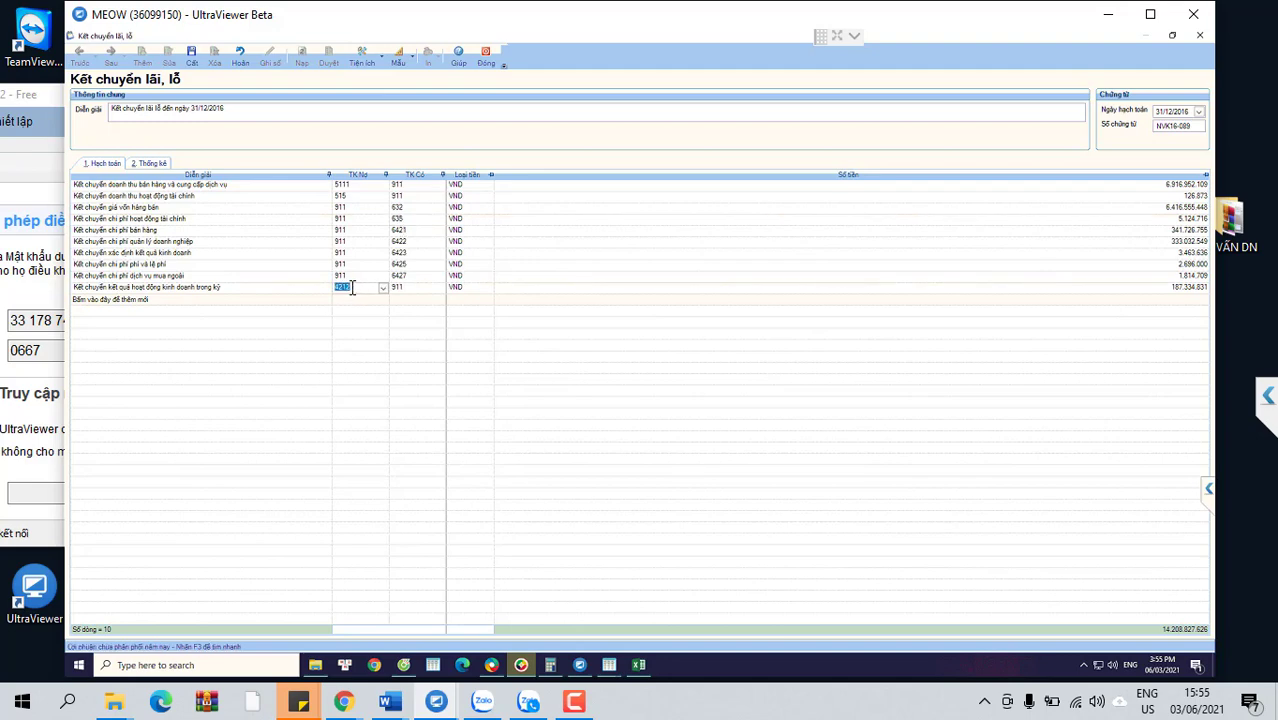
{"action": "left_click", "coordinate": [407, 288]}
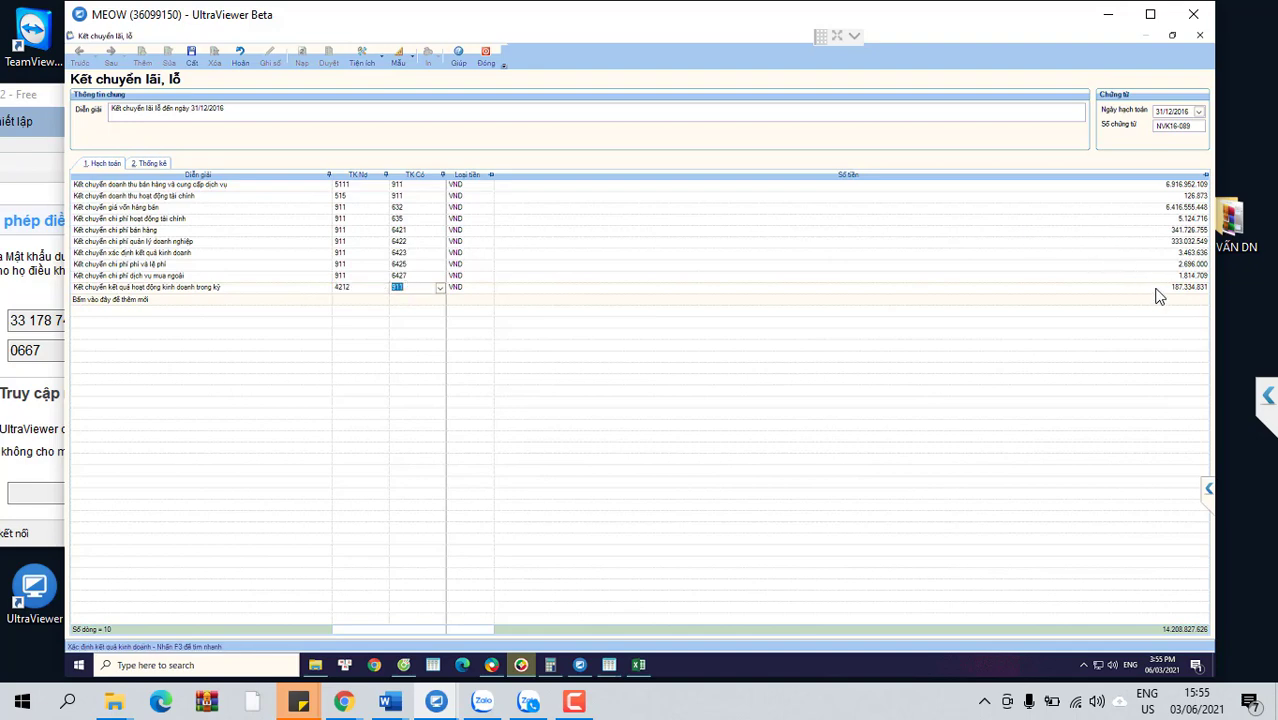
{"action": "left_click", "coordinate": [1158, 289]}
{"action": "left_click", "coordinate": [408, 289]}
{"action": "left_click", "coordinate": [362, 290]}
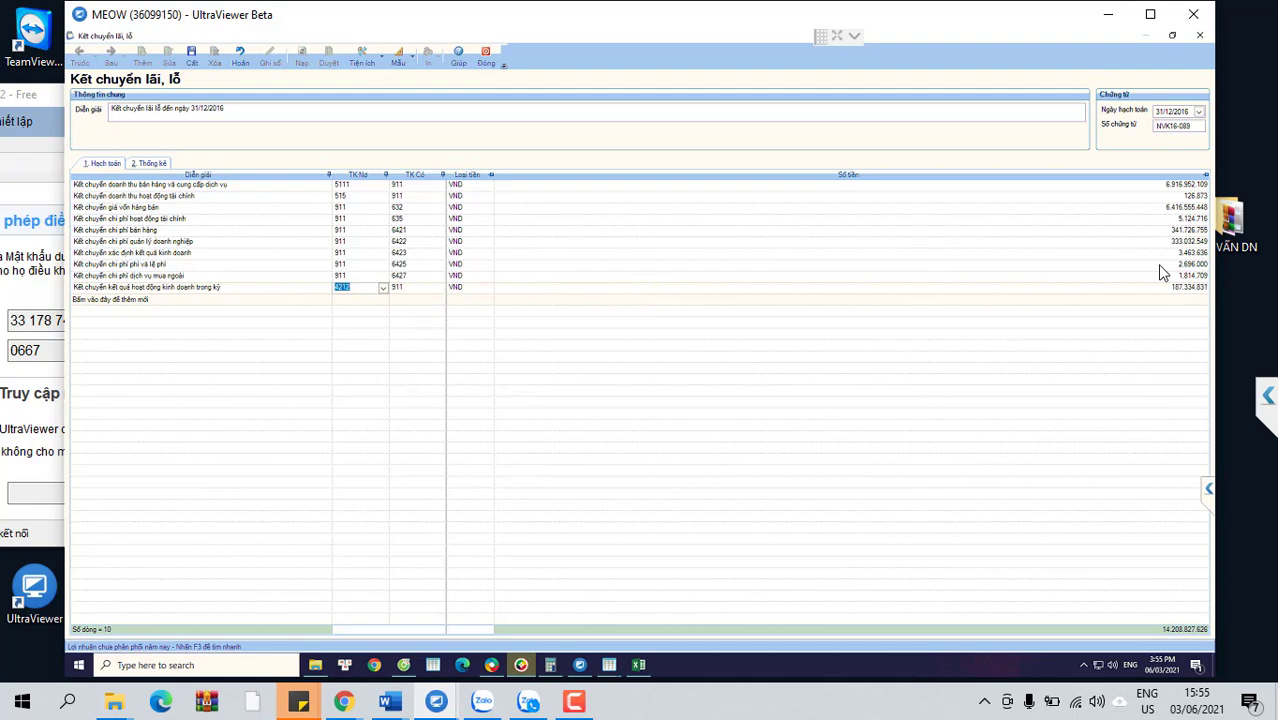
{"action": "left_click", "coordinate": [409, 291]}
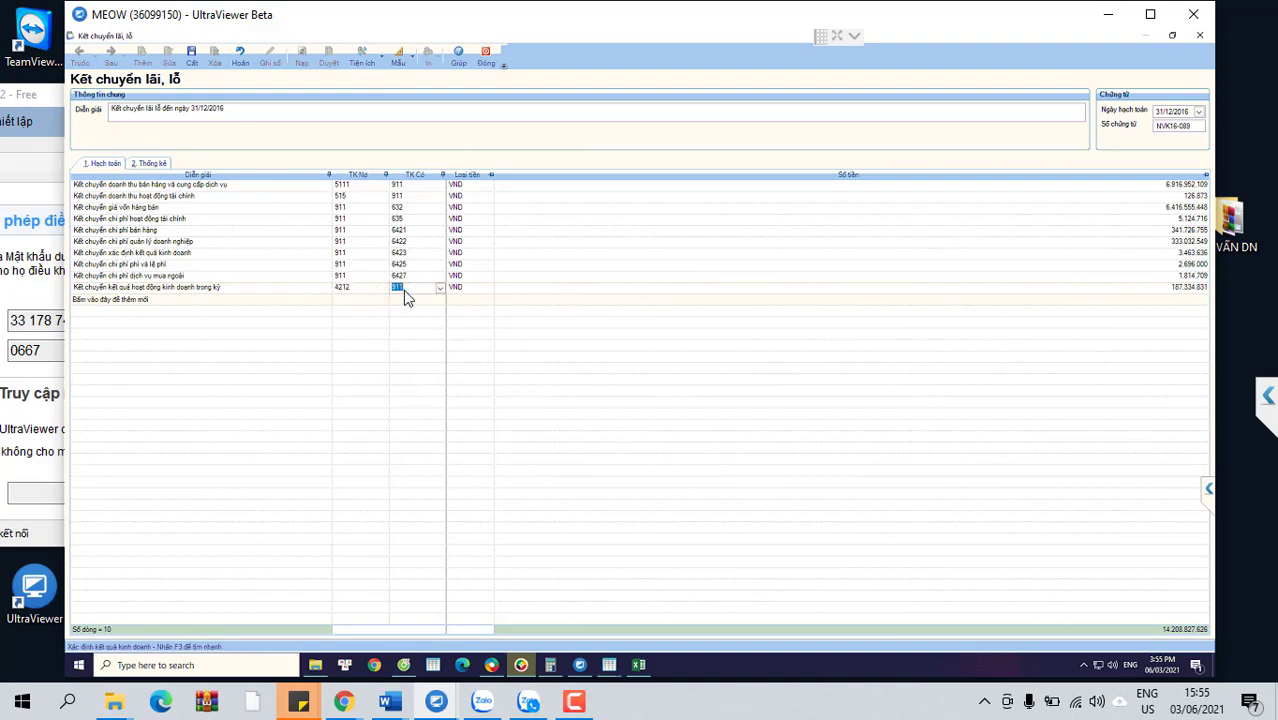
{"action": "left_click", "coordinate": [360, 287]}
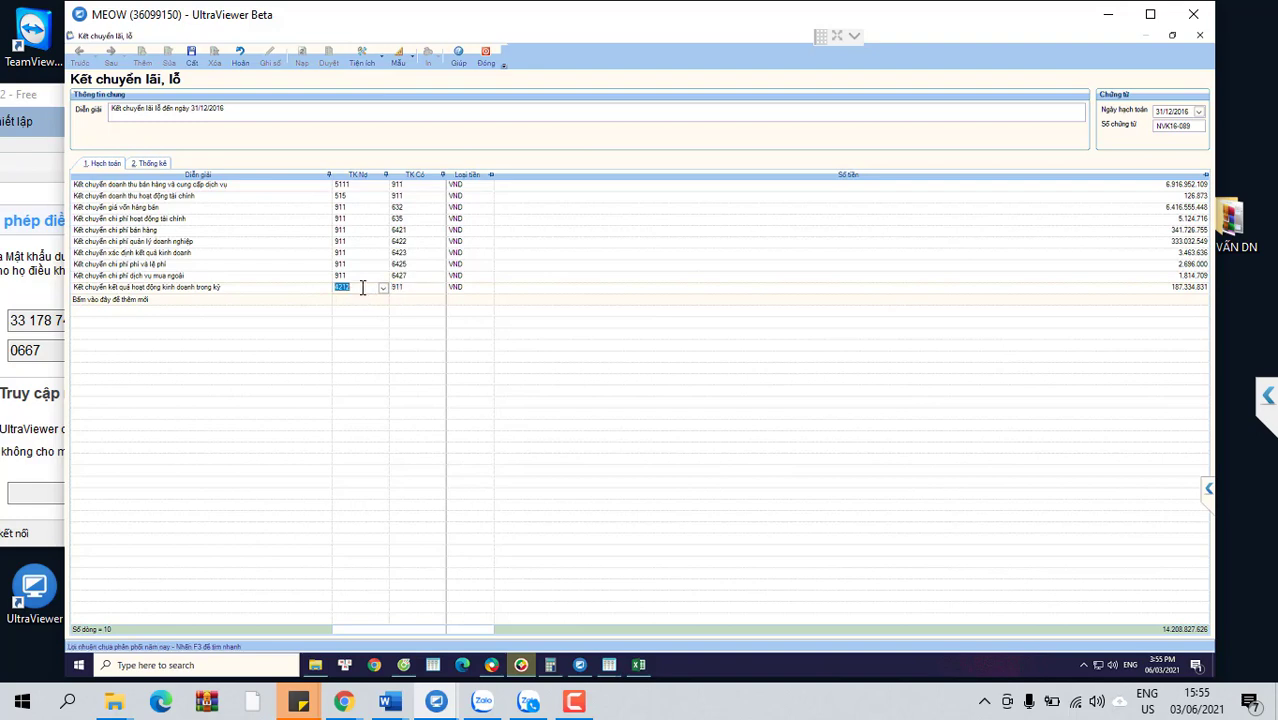
{"action": "left_click", "coordinate": [397, 285]}
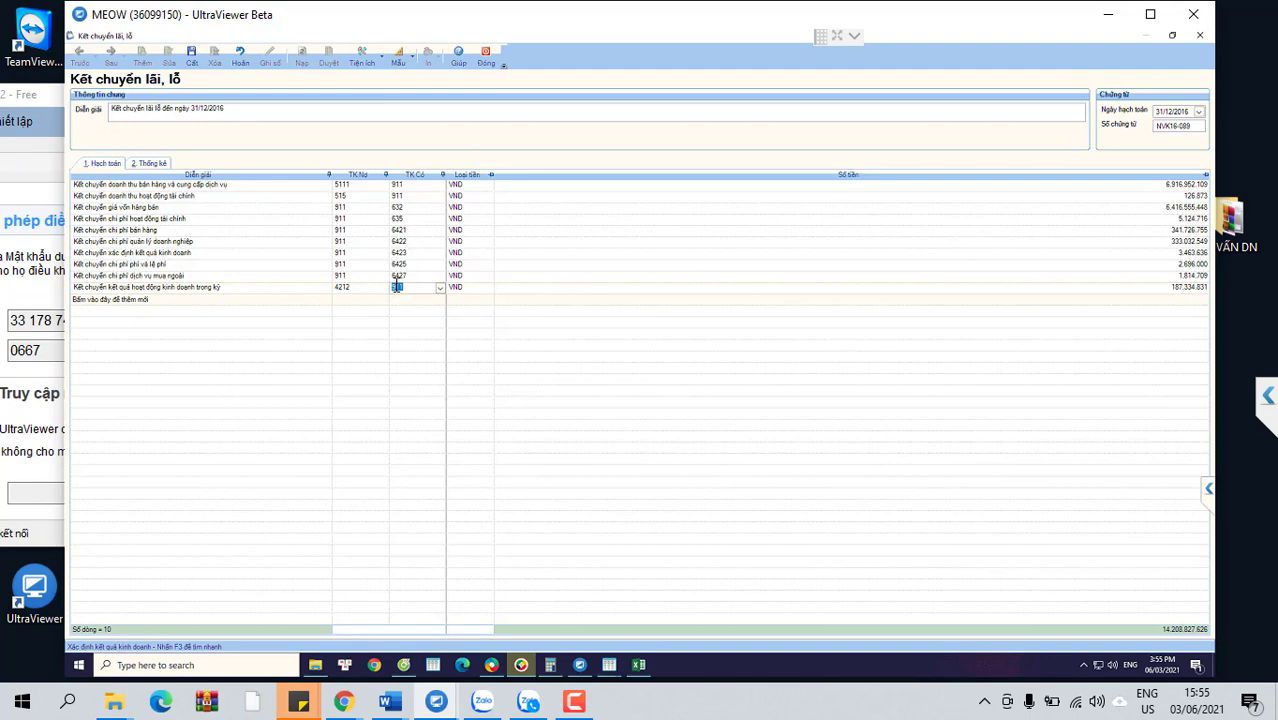
Step: Compare the amounts of the sales revenue transfer line (5111) and the cost of goods sold transfer line (632)
{"action": "left_click", "coordinate": [1173, 185]}
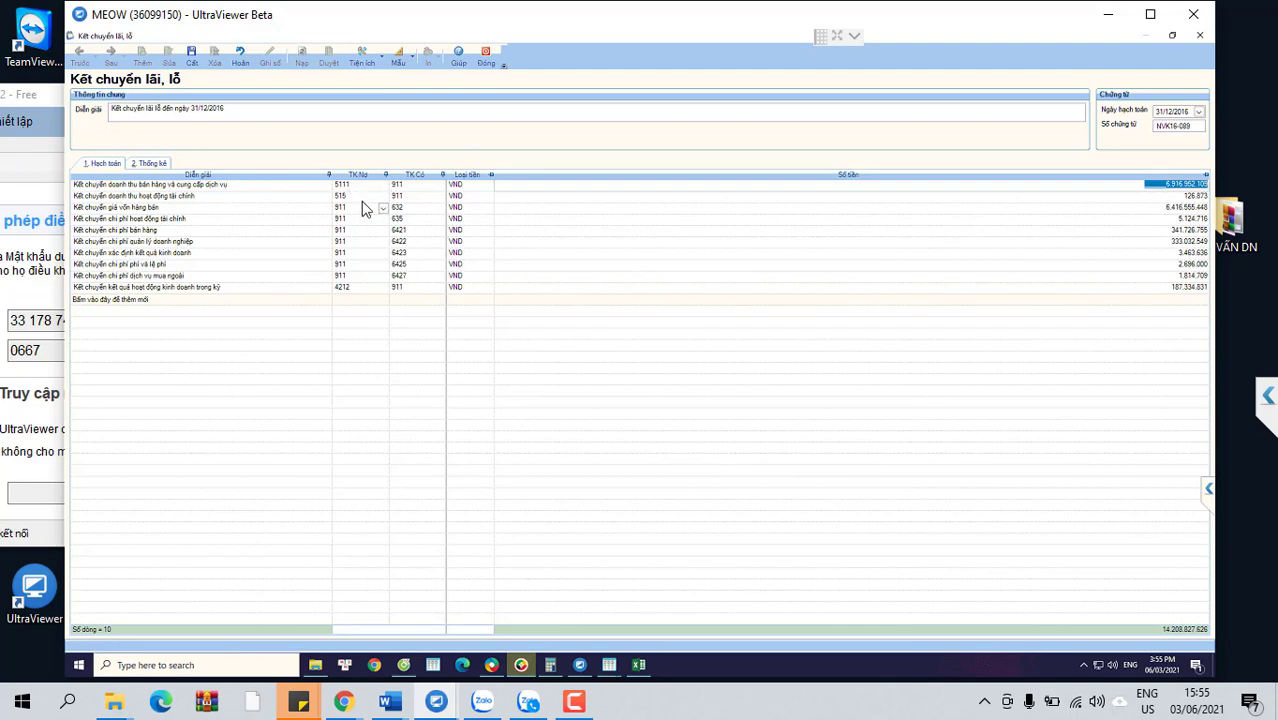
{"action": "left_click", "coordinate": [1161, 207]}
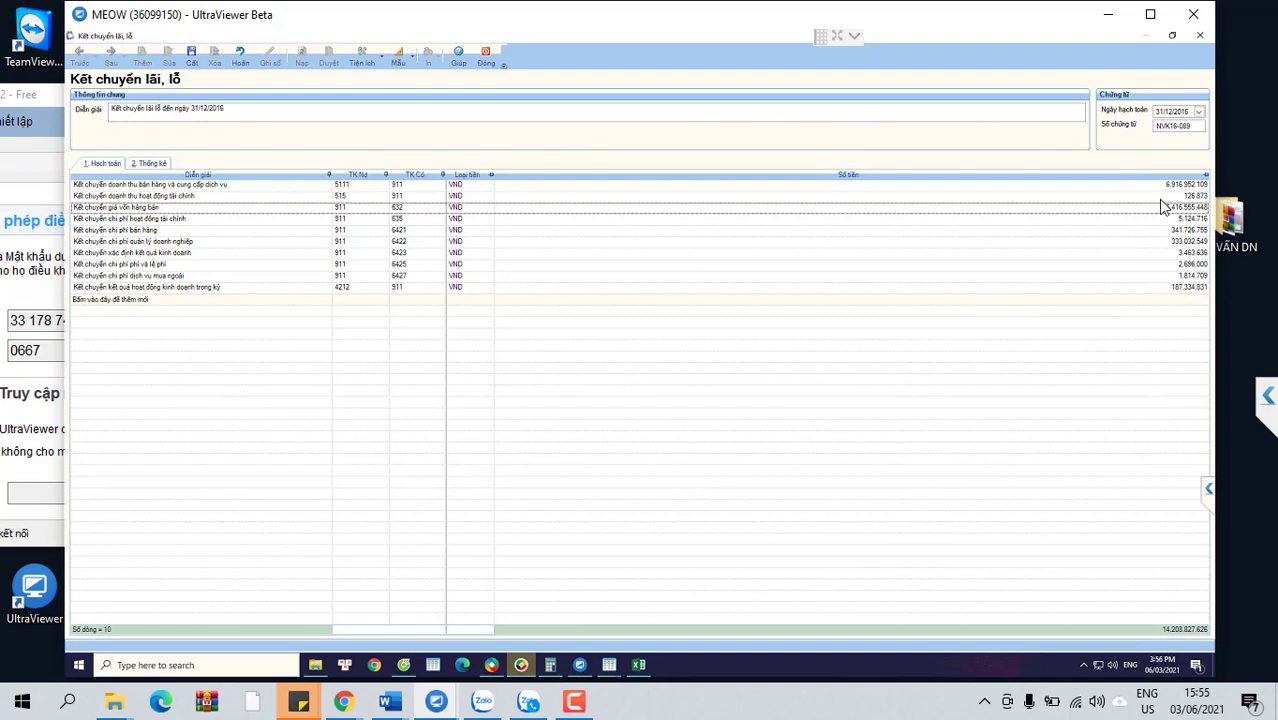
{"action": "left_click", "coordinate": [1157, 212]}
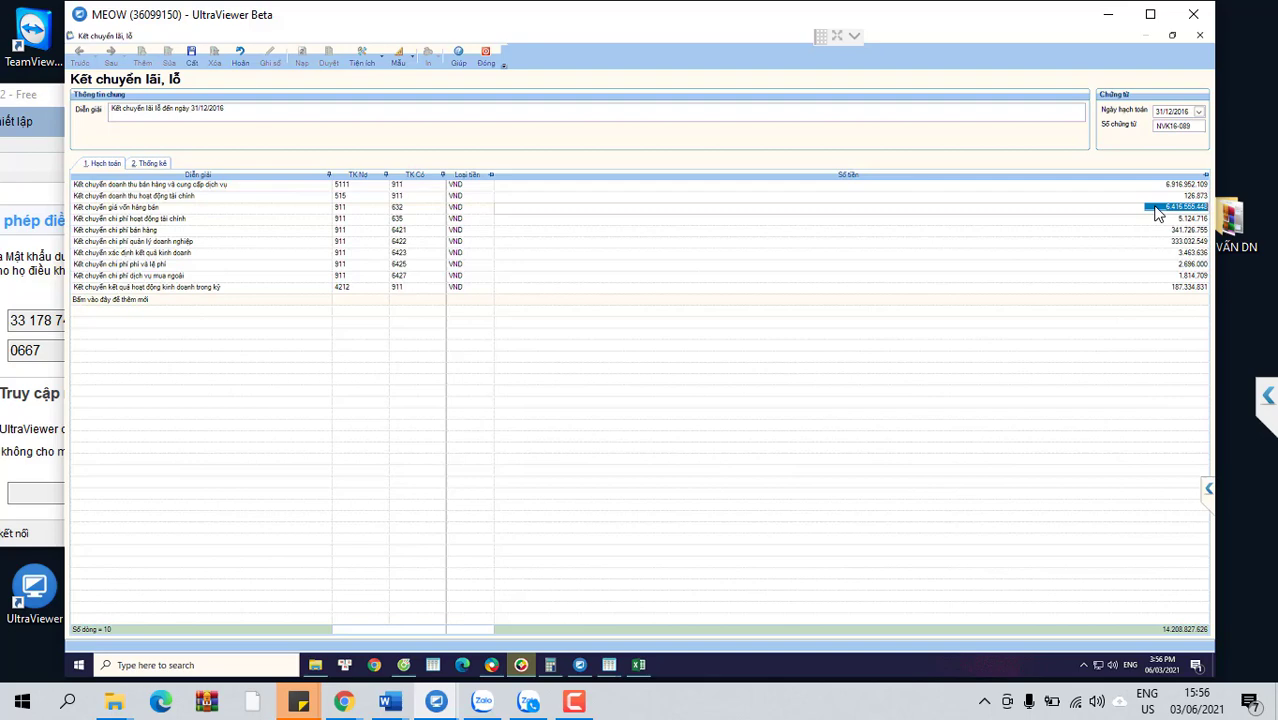
{"action": "left_click_drag", "start_coordinate": [1158, 208], "coordinate": [1218, 203]}
{"action": "left_click_drag", "start_coordinate": [1162, 204], "coordinate": [1219, 197]}
{"action": "left_click", "coordinate": [1176, 185]}
{"action": "left_click", "coordinate": [1182, 208]}
{"action": "left_click", "coordinate": [1180, 186]}
{"action": "left_click", "coordinate": [1179, 208]}
{"action": "left_click", "coordinate": [1158, 206]}
{"action": "left_click_drag", "start_coordinate": [1156, 206], "coordinate": [1210, 205]}
Step: Save the profit and loss transfer voucher and open the report Bảng cân đối tài khoản (Mẫu số dư hai bên) for 2016
{"action": "left_click", "coordinate": [192, 55]}
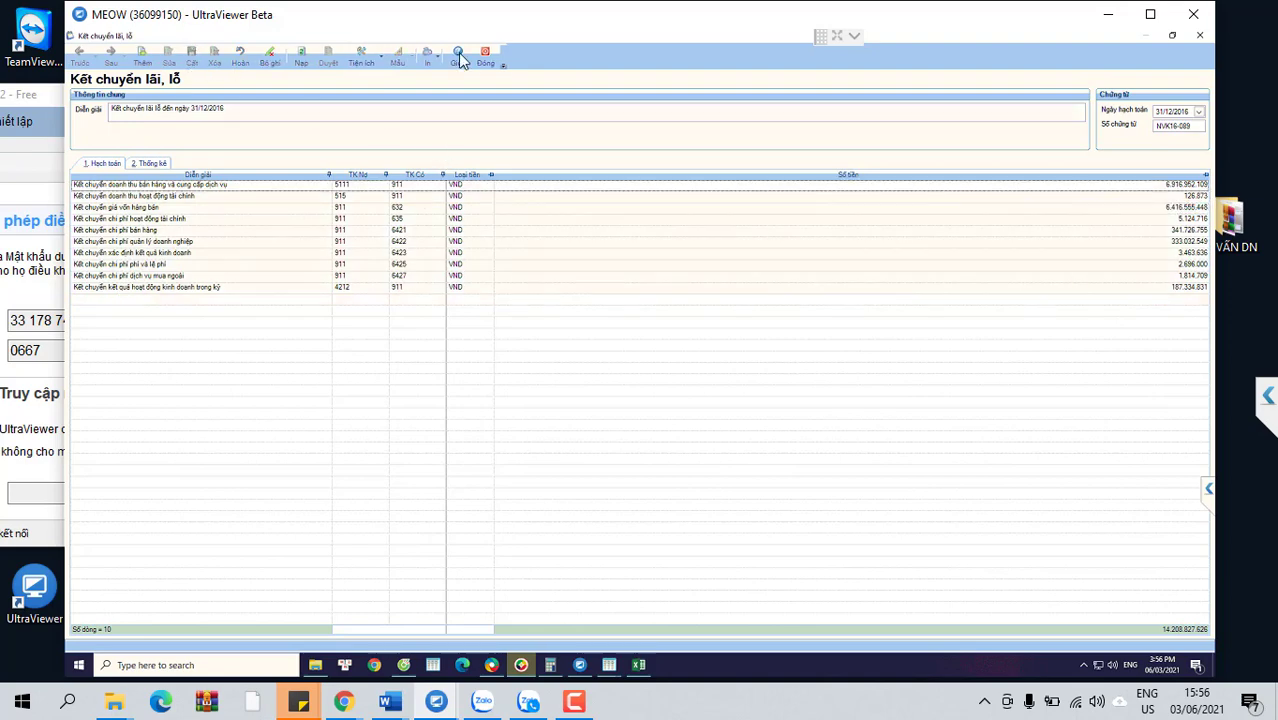
{"action": "left_click", "coordinate": [148, 66]}
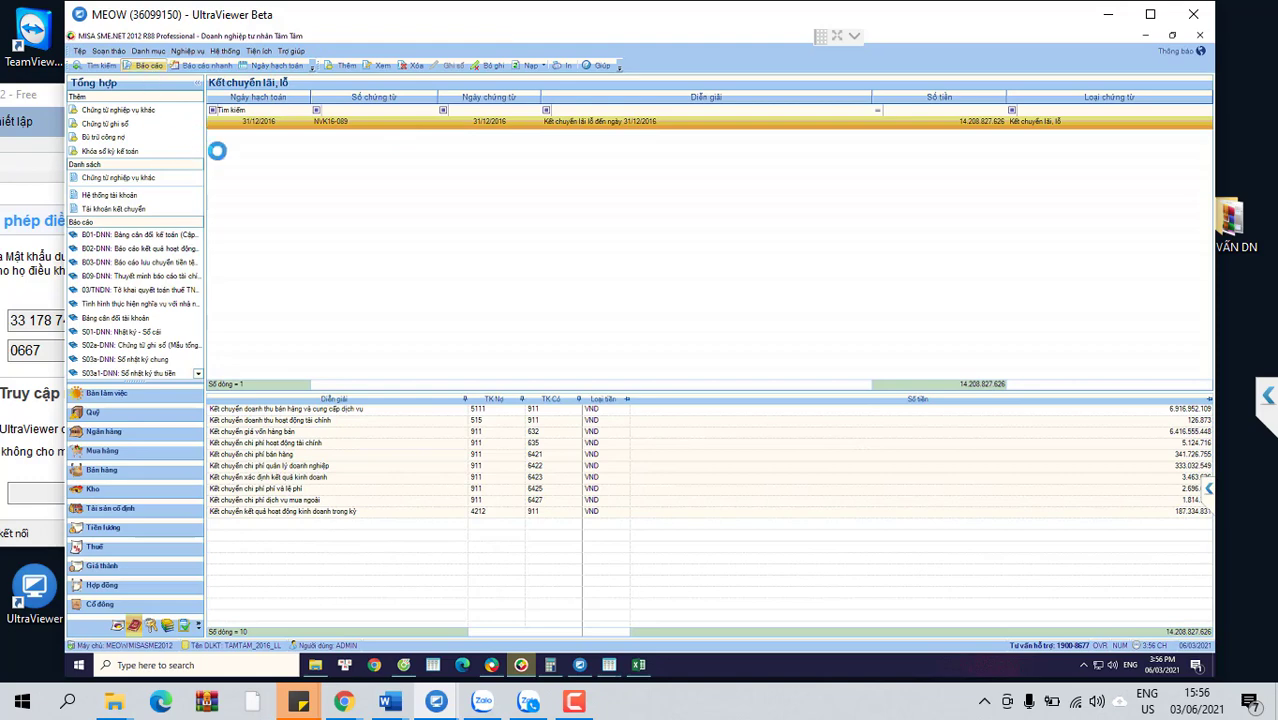
{"action": "double_click", "coordinate": [258, 112]}
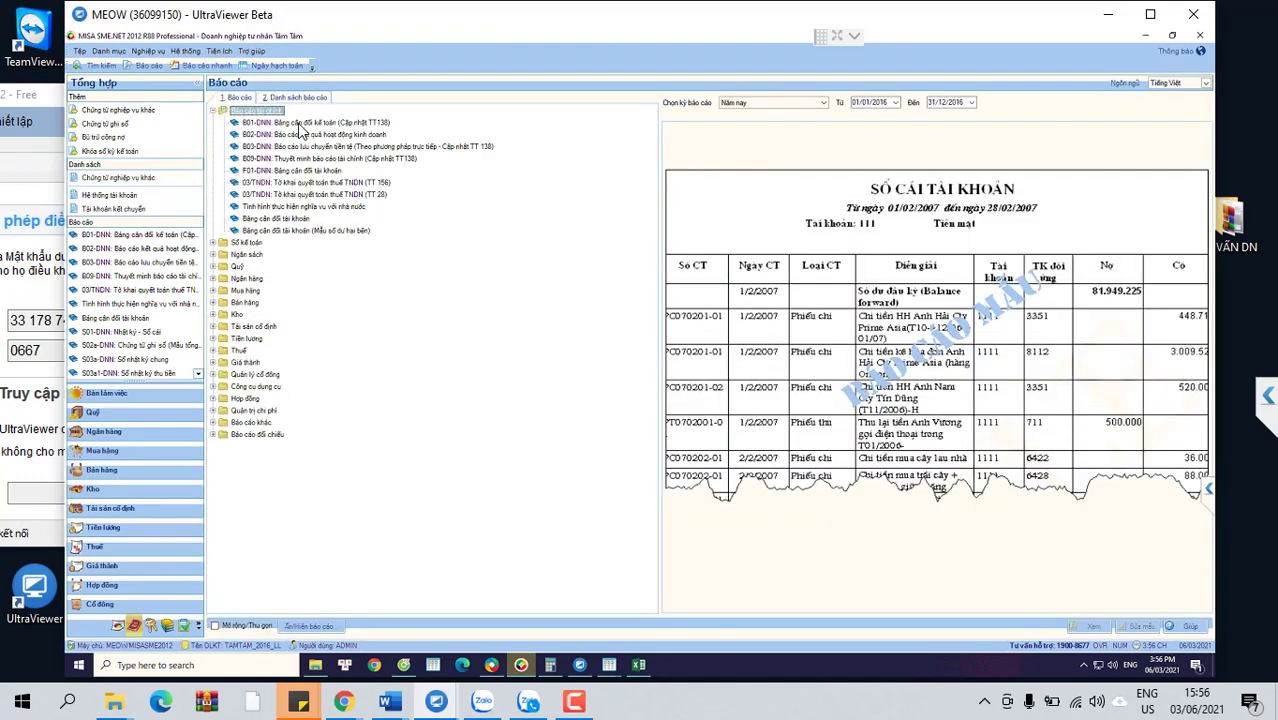
{"action": "double_click", "coordinate": [327, 228]}
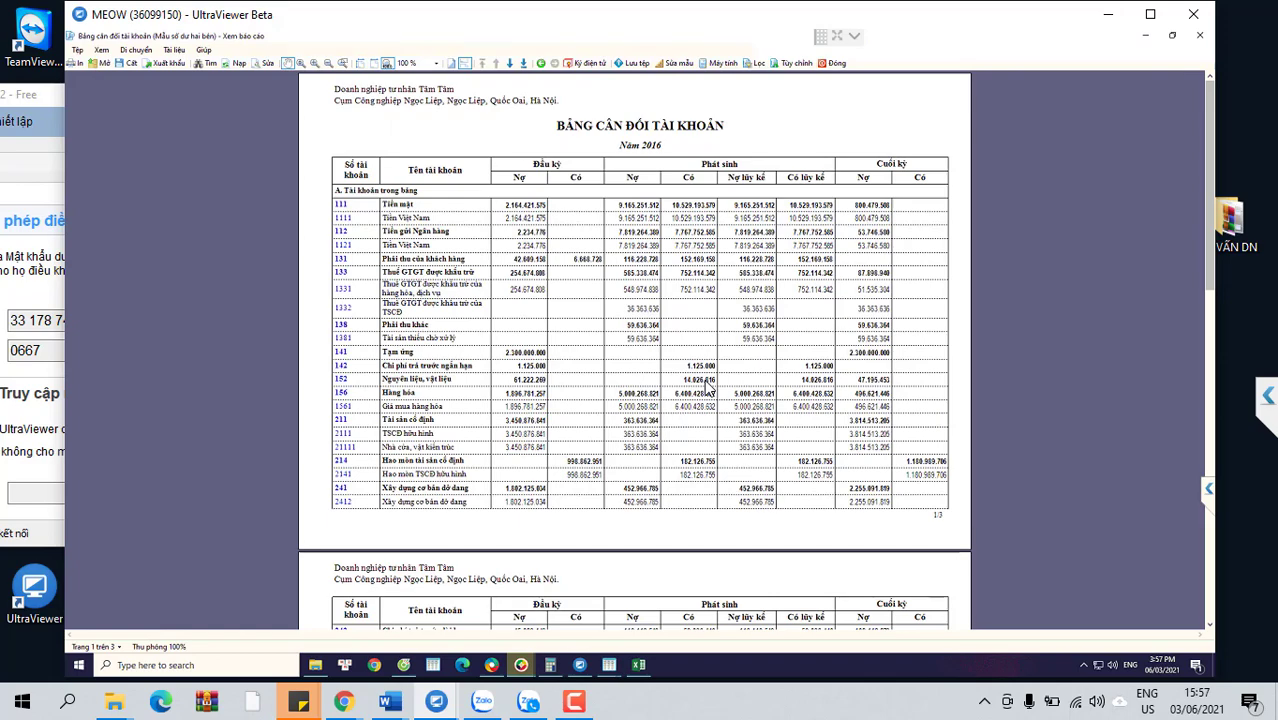
Step: Examine the 2016 trial balance's opening balances, movements and closing balances, including accounts 2412, 4212, 632, 911 and the totals row
{"action": "scroll", "coordinate": [705, 381], "scroll_direction": "down", "scroll_amount": 3}
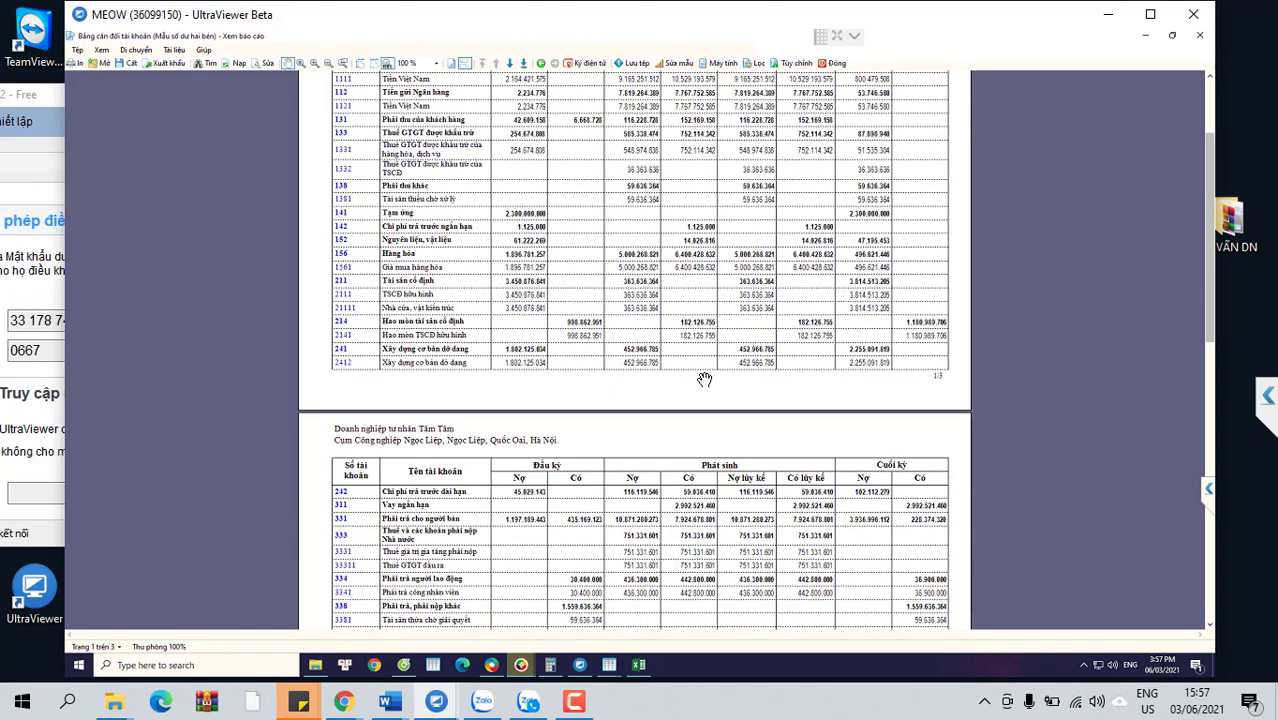
{"action": "scroll", "coordinate": [705, 380], "scroll_direction": "down", "scroll_amount": 3}
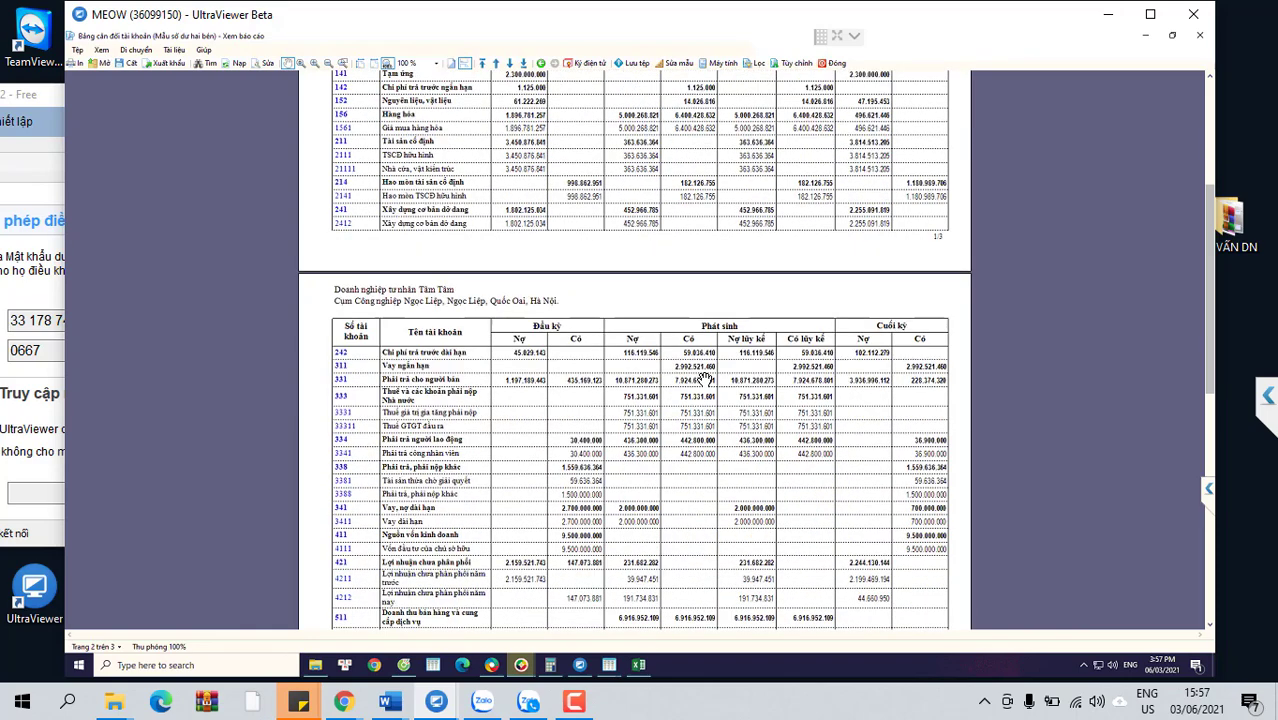
{"action": "scroll", "coordinate": [705, 381], "scroll_direction": "down", "scroll_amount": 2}
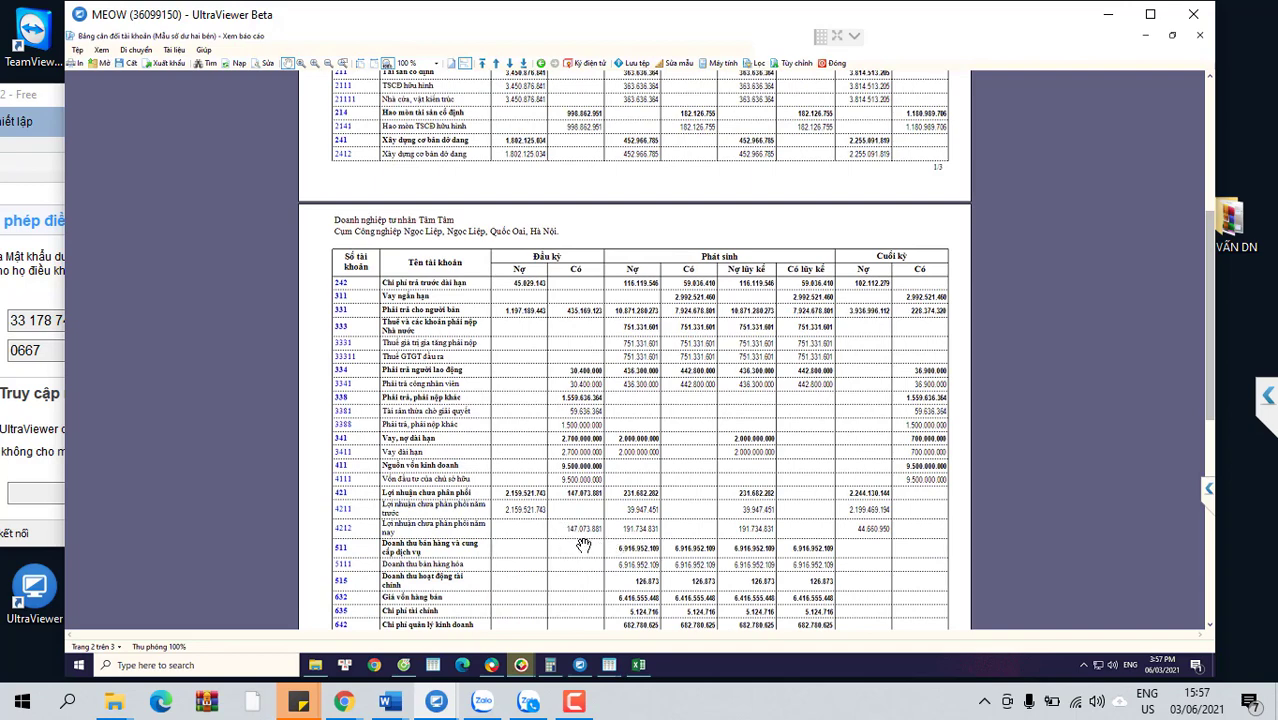
{"action": "scroll", "coordinate": [583, 543], "scroll_direction": "down", "scroll_amount": 2}
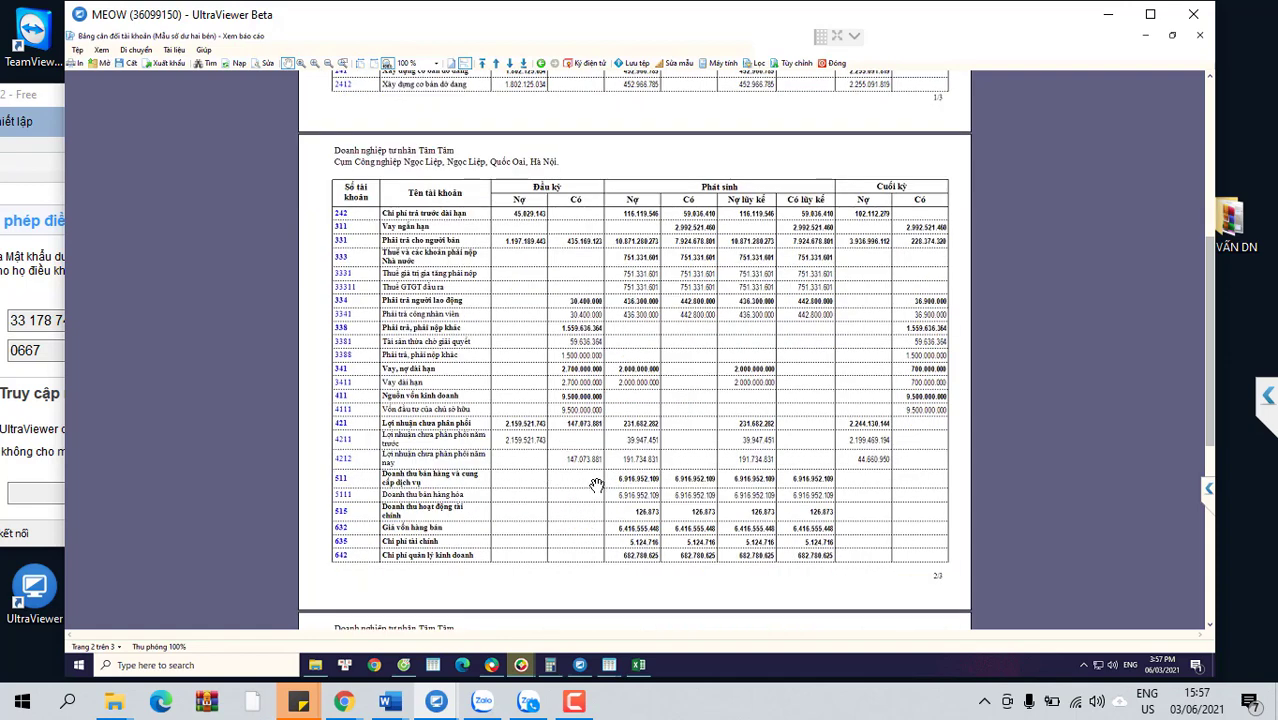
{"action": "scroll", "coordinate": [630, 479], "scroll_direction": "down", "scroll_amount": 2}
{"action": "scroll", "coordinate": [636, 476], "scroll_direction": "down", "scroll_amount": 2}
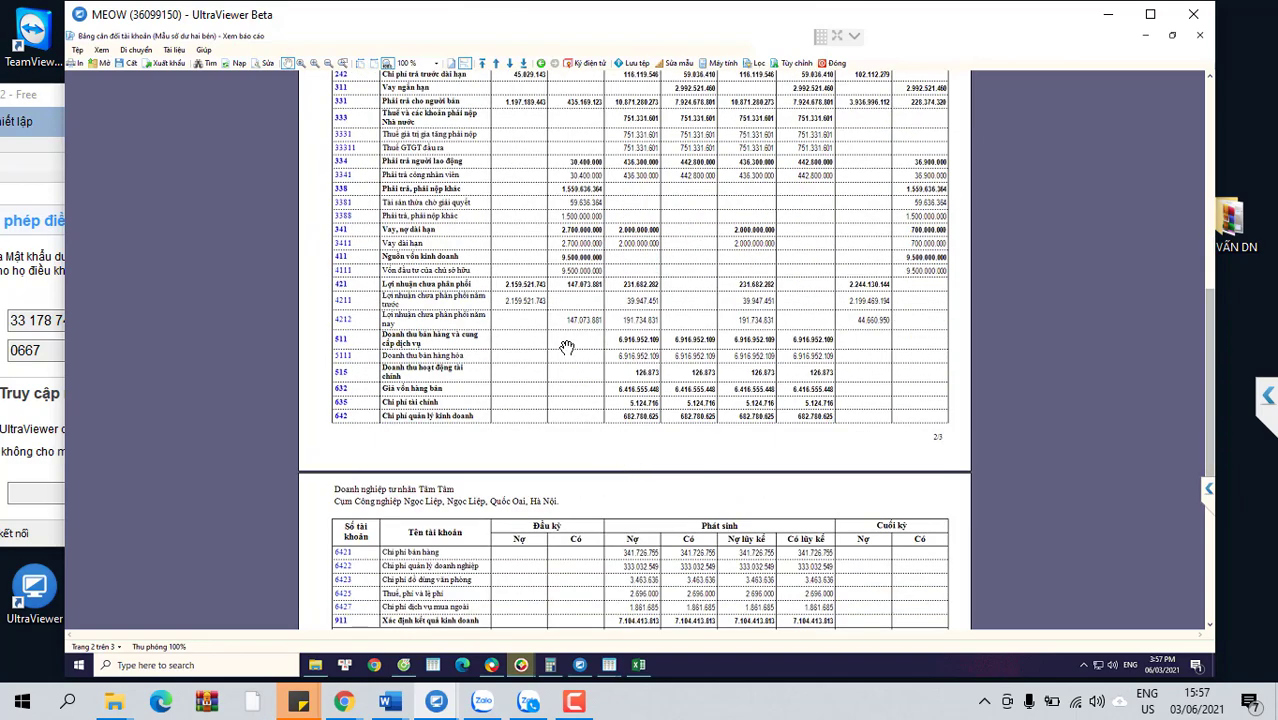
{"action": "scroll", "coordinate": [815, 440], "scroll_direction": "down", "scroll_amount": 4}
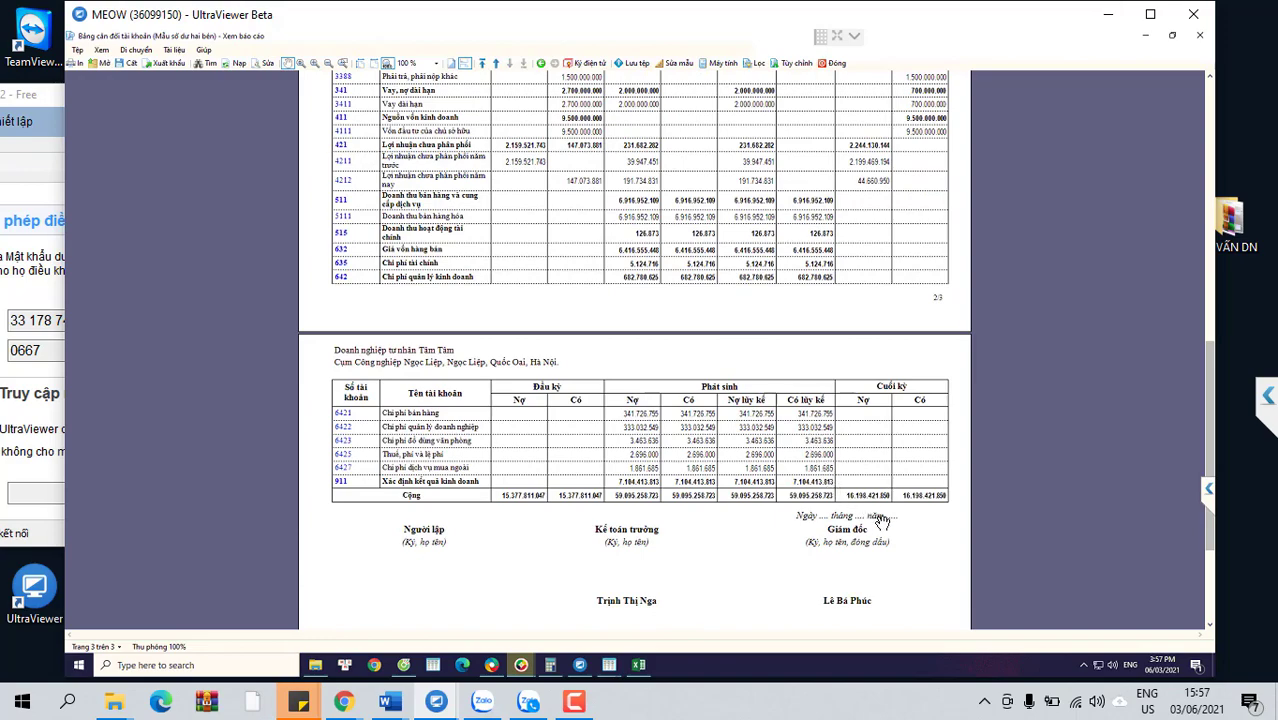
{"action": "scroll", "coordinate": [931, 378], "scroll_direction": "up", "scroll_amount": 20}
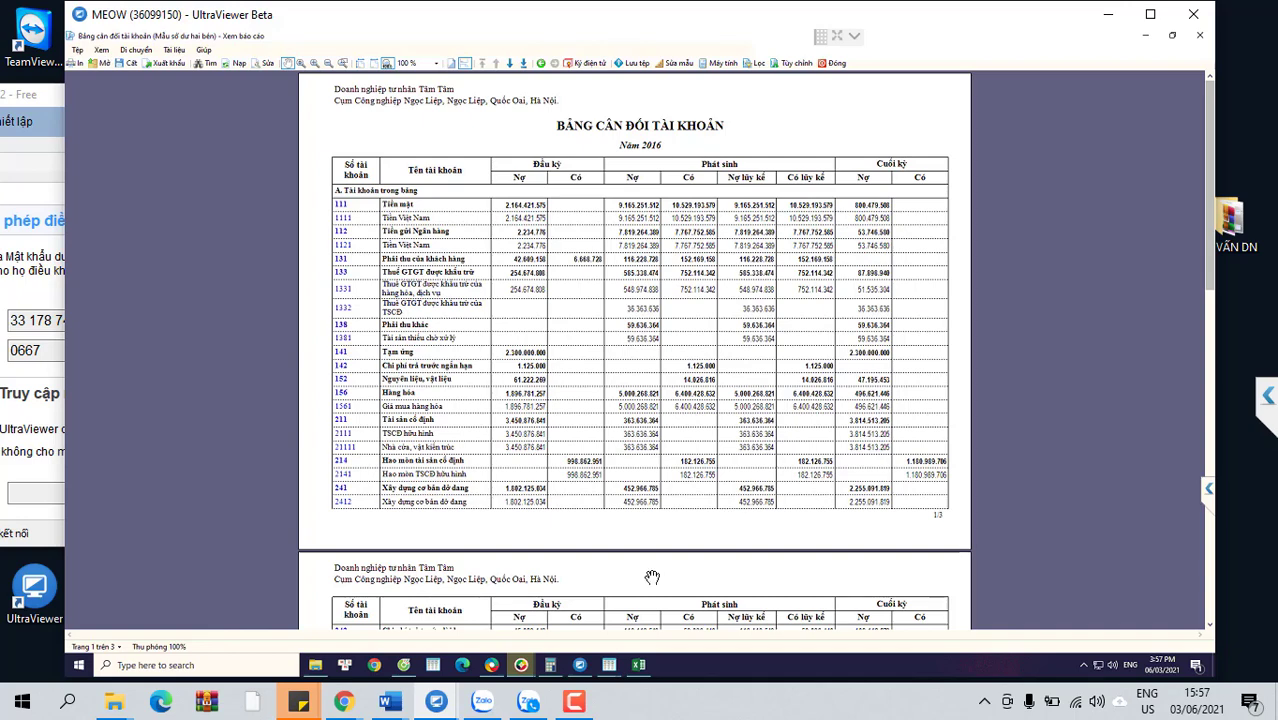
Step: Switch to MISA SME.NET 2020, where the TAMTAM_2017_LL database is open
{"action": "mouse_move", "coordinate": [493, 672]}
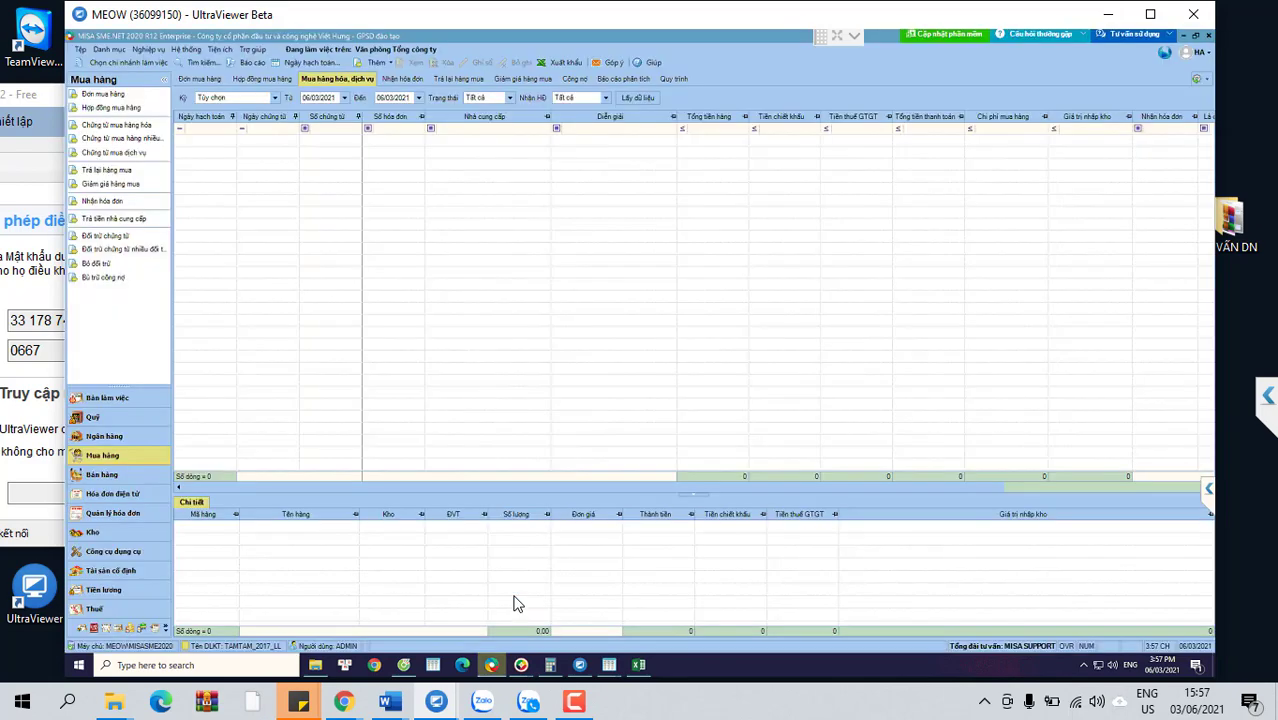
{"action": "left_click", "coordinate": [513, 600]}
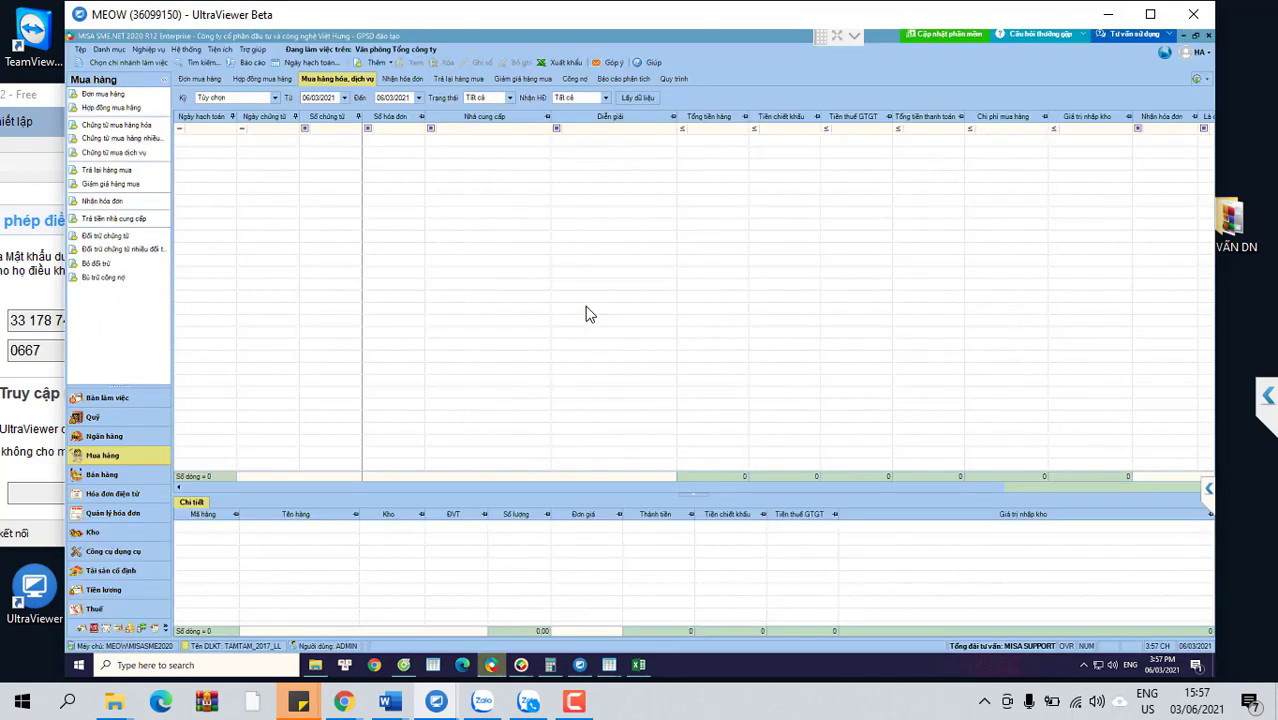